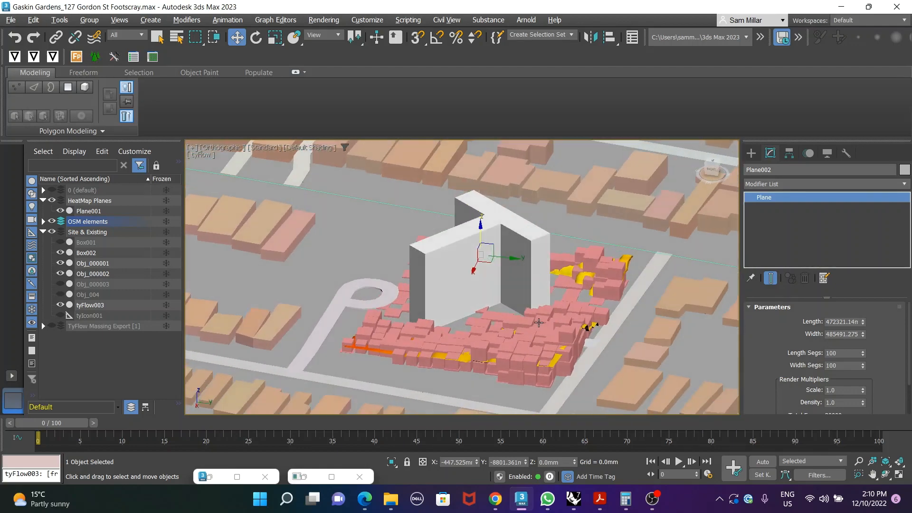
Step: Inspect the displaced heat-map plane around the tower, and view the four-view sun study image in WhatsApp before returning to 3ds Max
left_click(611, 251)
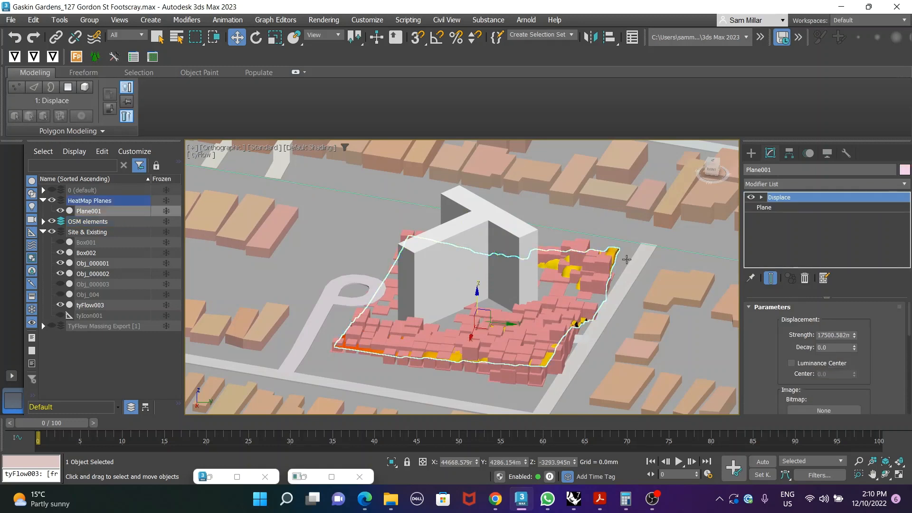
middle_click_drag(611, 250, 609, 241, "alt")
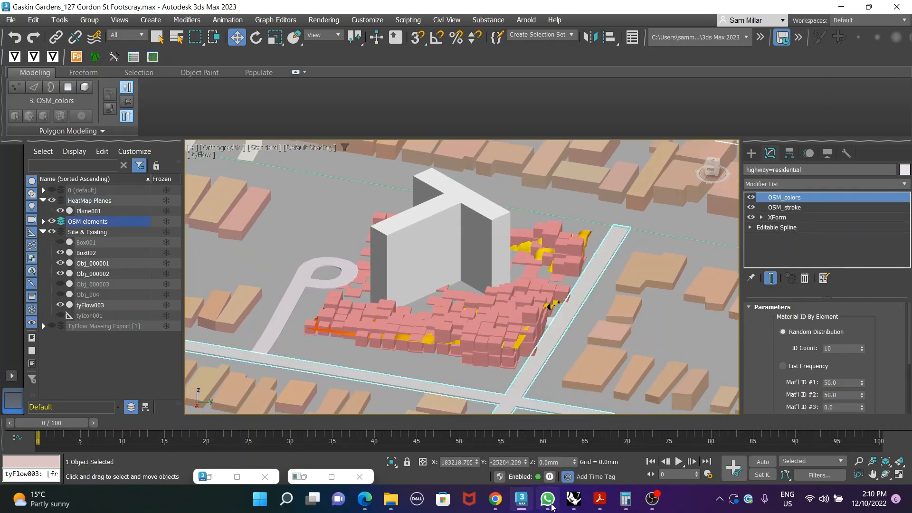
left_click(549, 501)
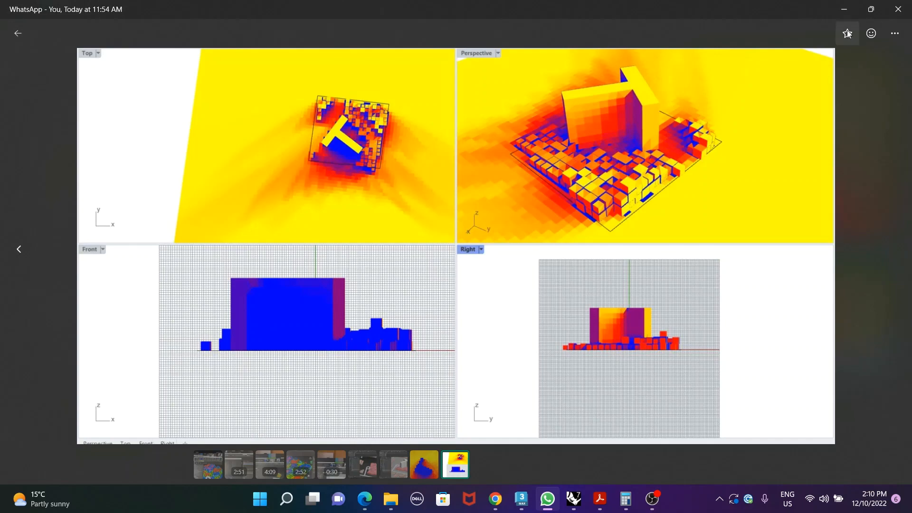
left_click(845, 9)
middle_click_drag(490, 266, 562, 269)
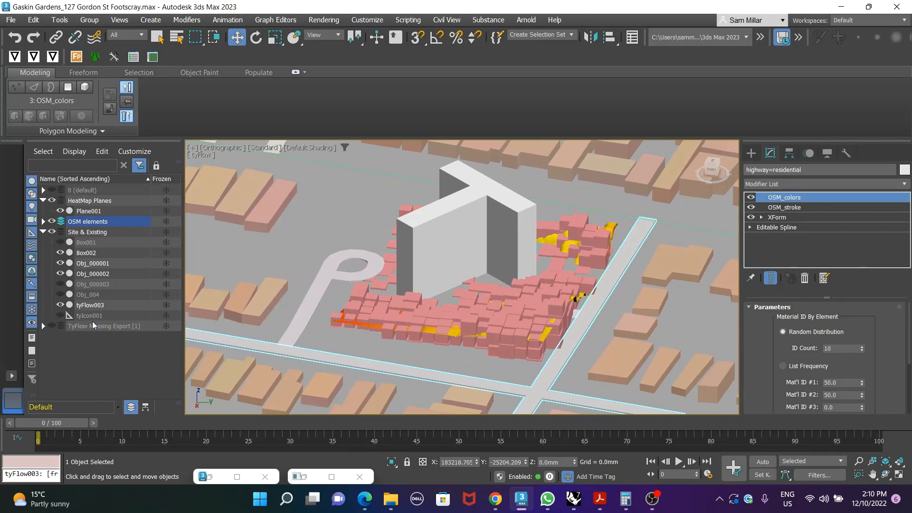
Step: Hide Plane001, toggle the HeatMap Planes layer off and on, and show Plane001 again
left_click(59, 211)
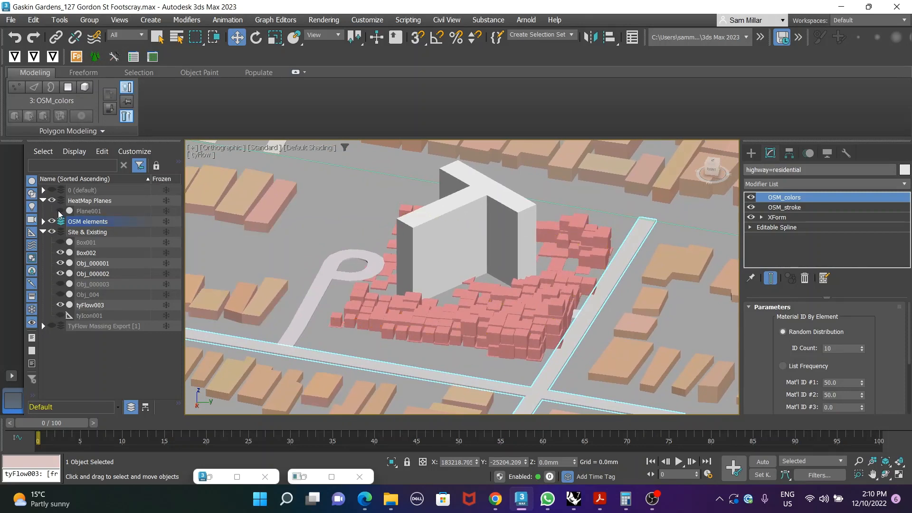
left_click(51, 201)
left_click(52, 201)
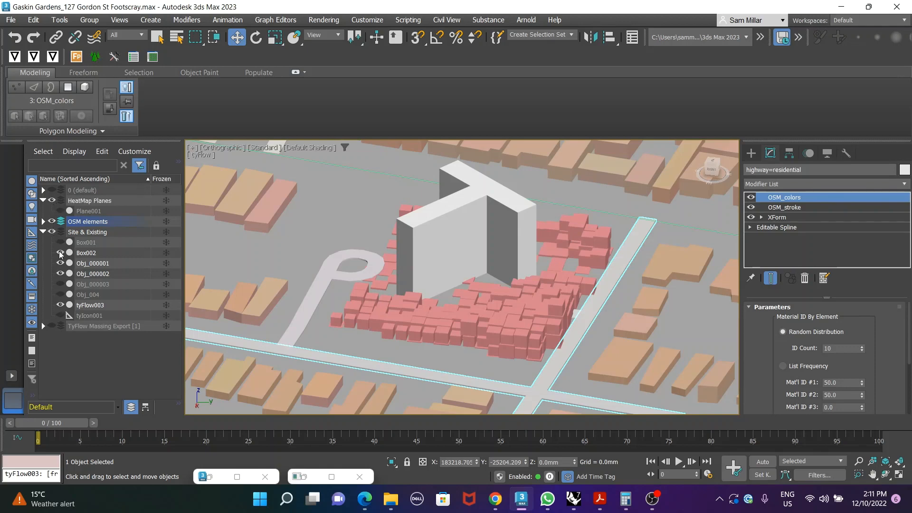
left_click(60, 211)
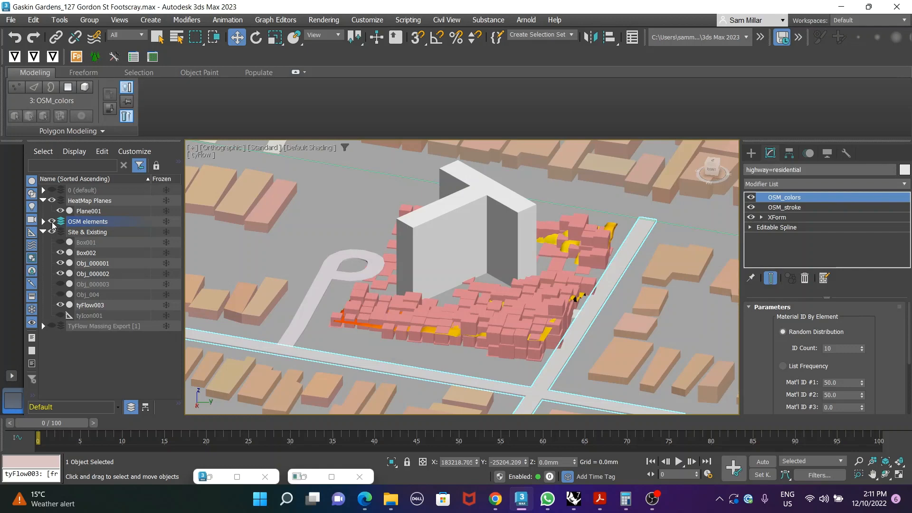
Step: Hide the tyFlow003 massing blocks to expose the displaced heat-map plane around the tower
left_click(60, 305)
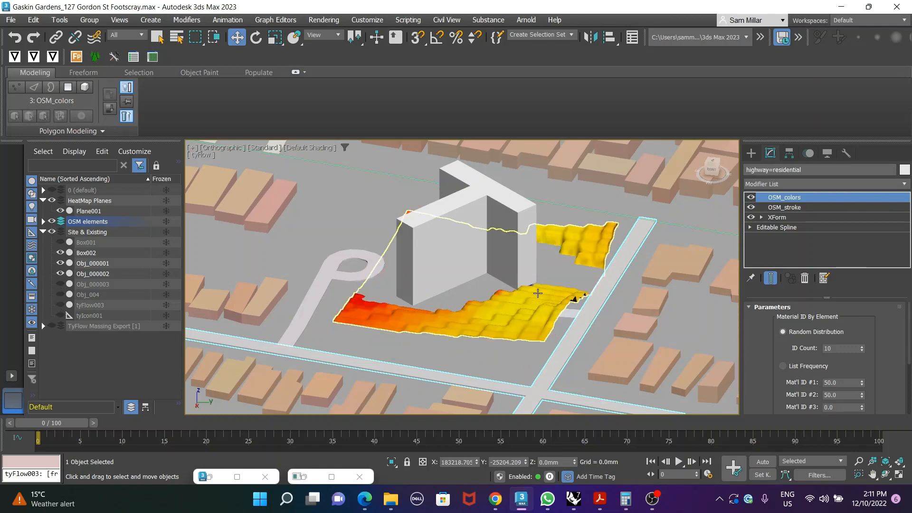
middle_click_drag(547, 290, 494, 298)
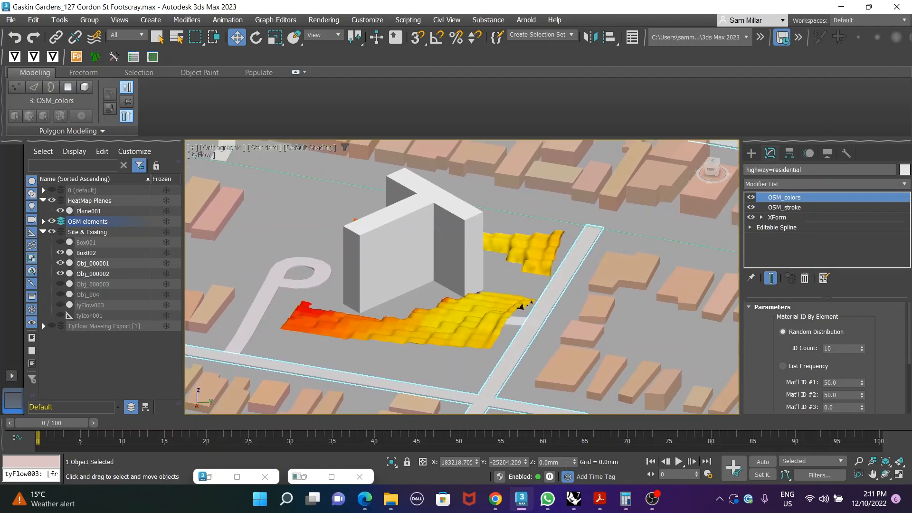
Step: Switch to the Rhino Footscray model and examine the Direct Sun Hours map and its legend in the Top view
mouse_move(572, 498)
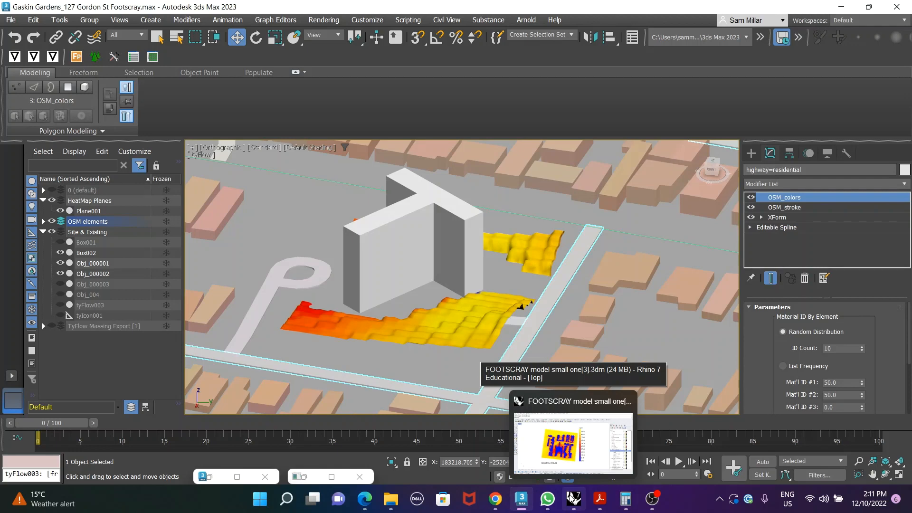
left_click(573, 498)
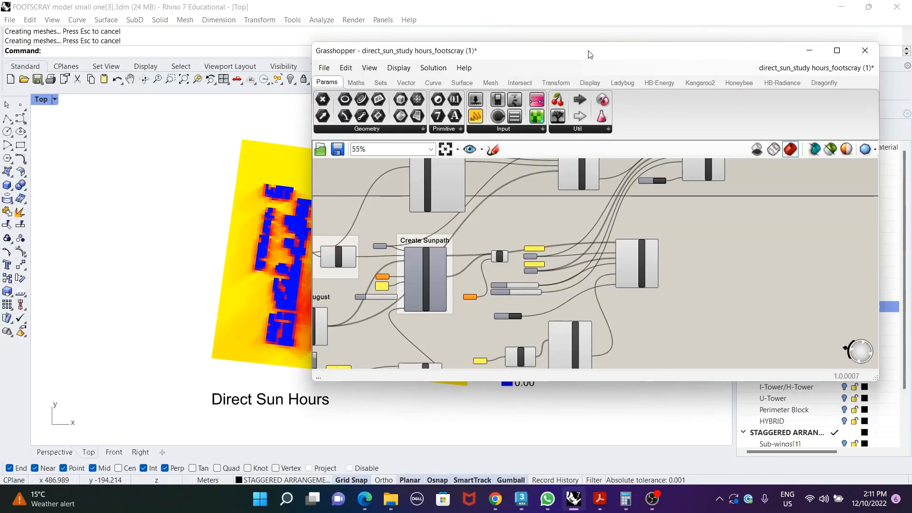
left_click_drag(589, 54, 777, 64)
middle_click(281, 208)
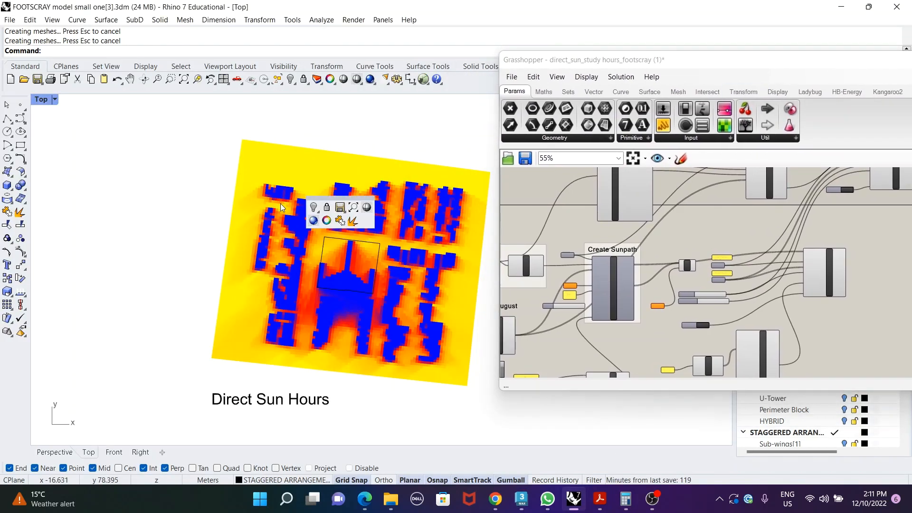
scroll(384, 266, "up", 2)
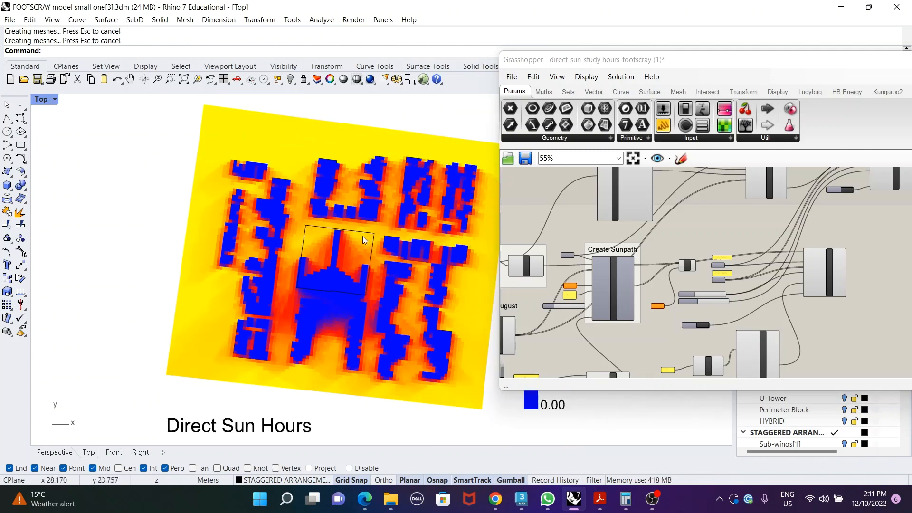
right_click_drag(408, 127, 336, 127)
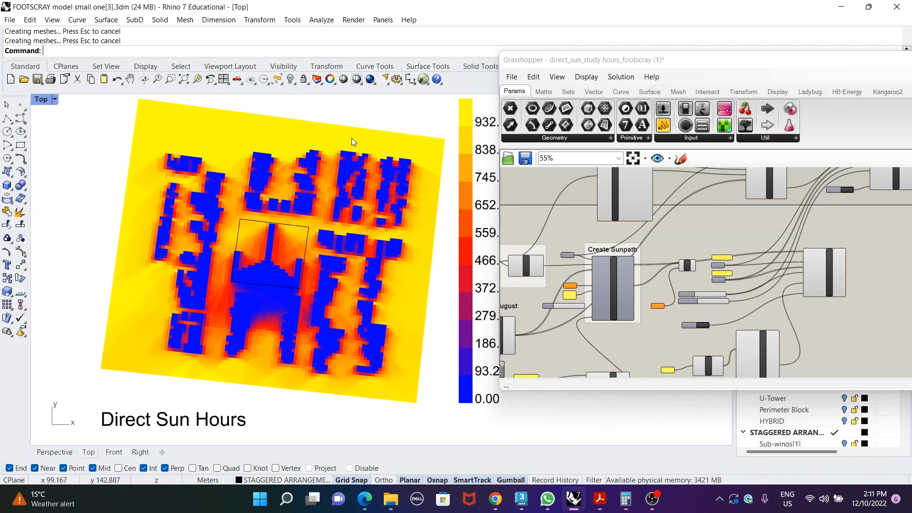
scroll(259, 228, "up", 1)
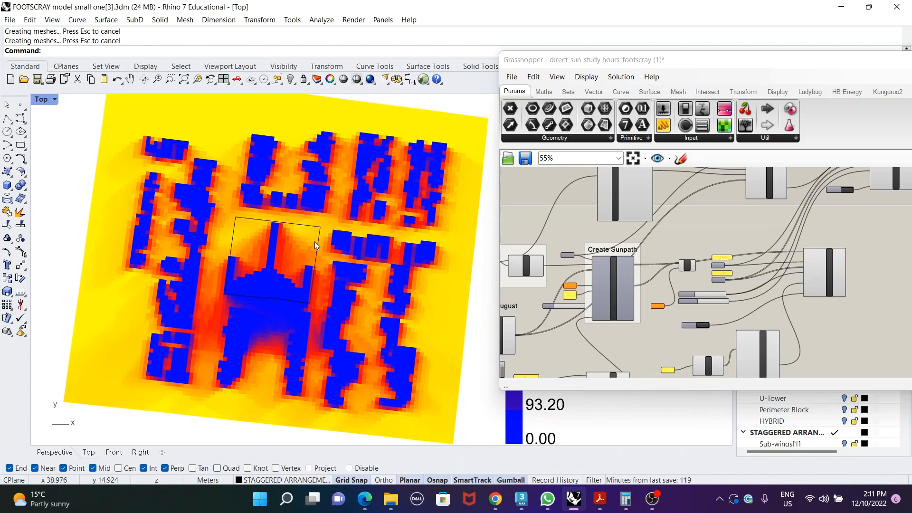
scroll(310, 245, "down", 2)
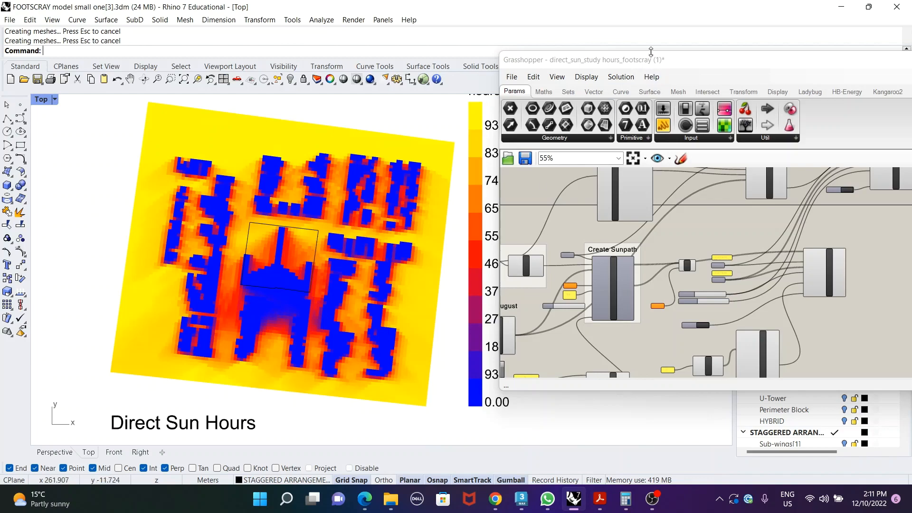
left_click_drag(659, 62, 628, 282)
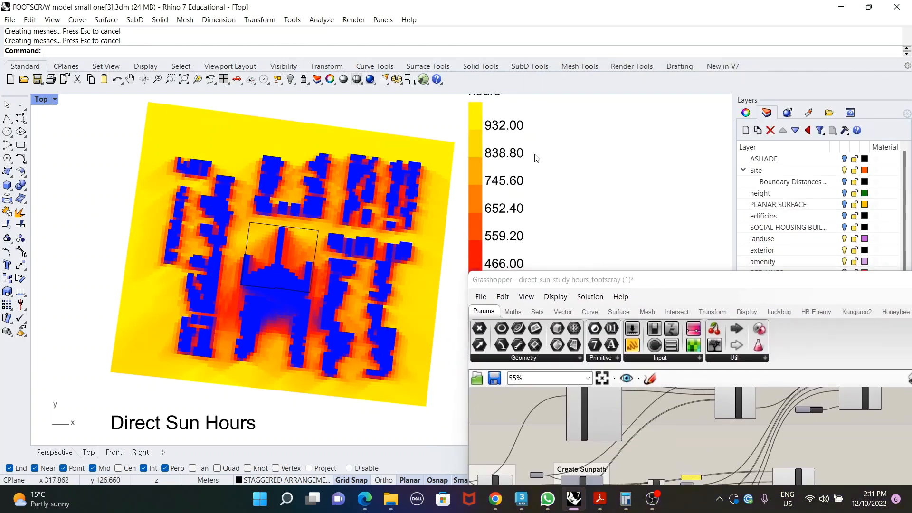
Step: Restore the four-viewport layout, turn on the HYBRID layer, and inspect its building over the sun-hours map in the Perspective view
double_click(44, 101)
scroll(513, 146, "down", 3)
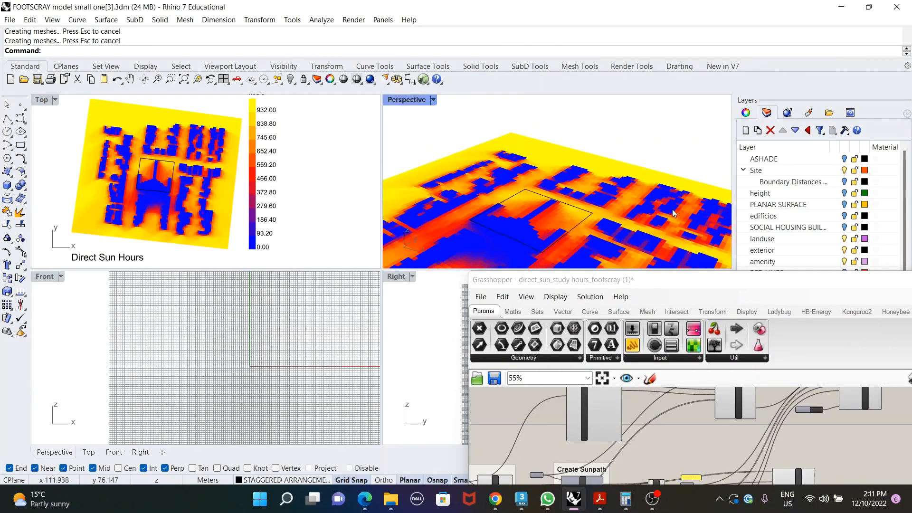
scroll(772, 221, "down", 2)
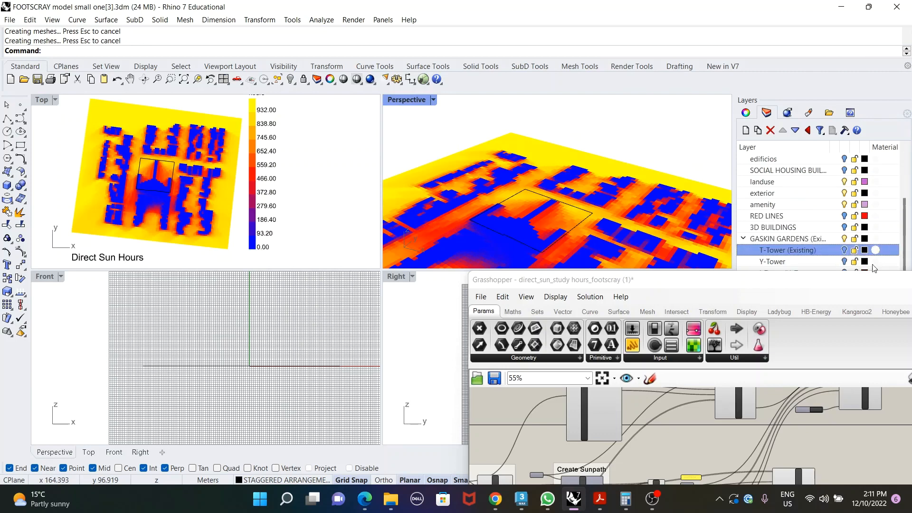
left_click_drag(845, 282, 515, 217)
left_click(845, 364)
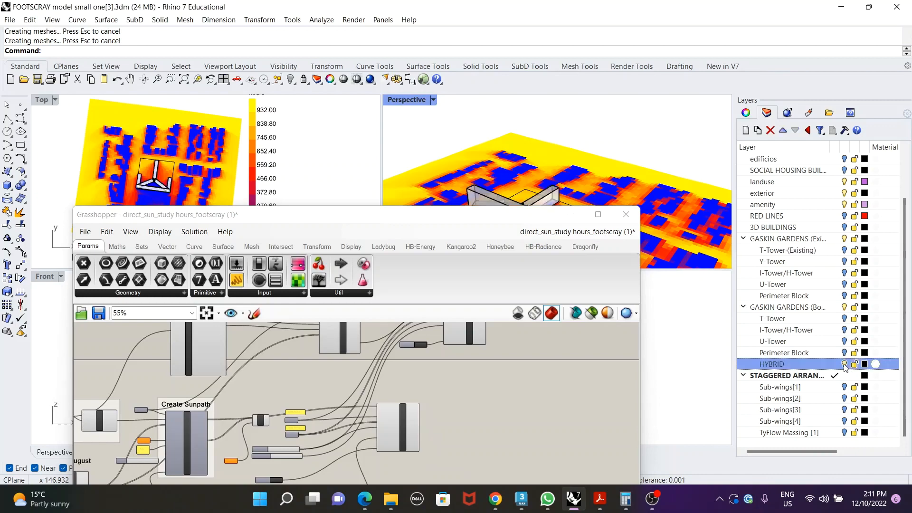
left_click_drag(425, 223, 441, 323)
scroll(558, 230, "up", 3)
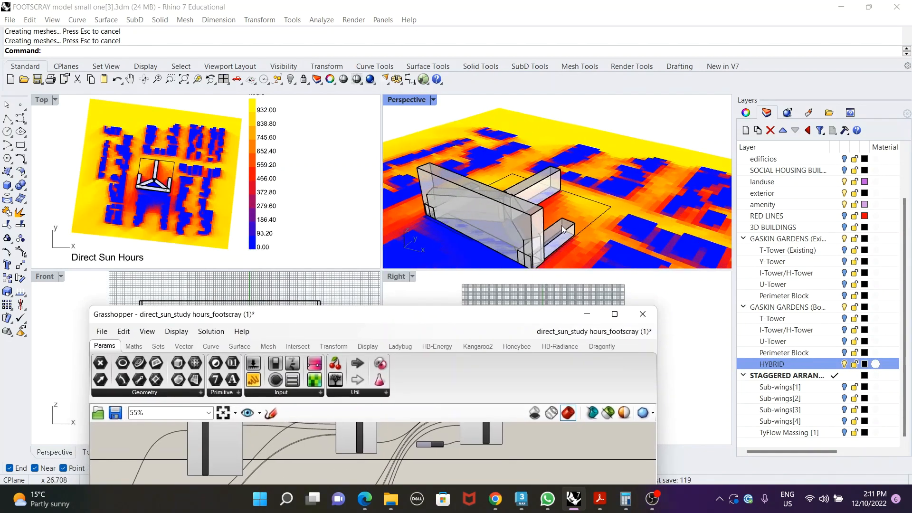
right_click_drag(549, 227, 426, 228)
scroll(496, 190, "up", 4)
scroll(472, 207, "down", 3)
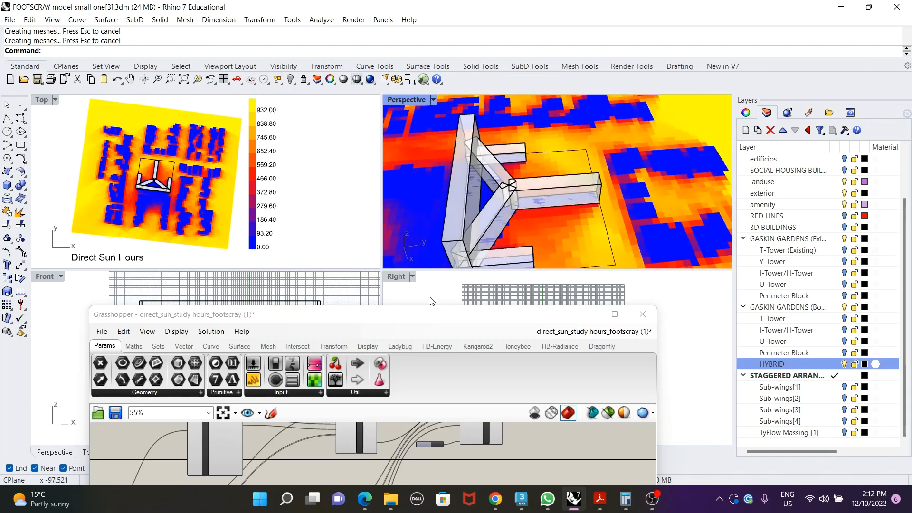
Step: Examine the DirectSunHours component and the geometry, context, grid size and offset inputs in the Grasshopper definition
left_click_drag(432, 315, 657, 48)
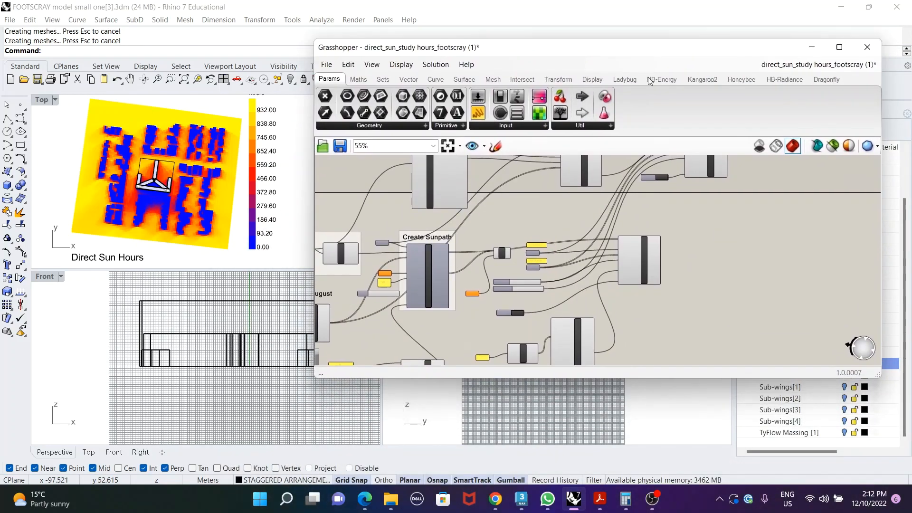
scroll(563, 214, "up", 3)
scroll(566, 279, "up", 3)
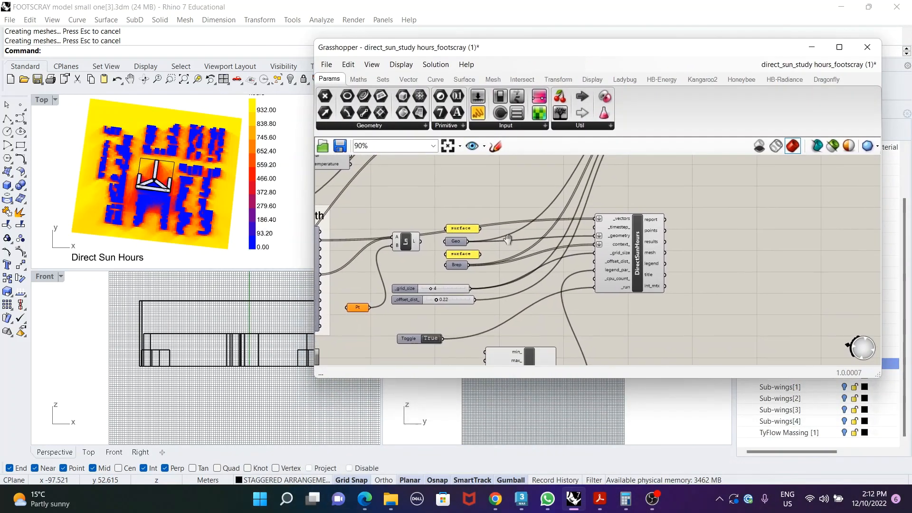
left_click(607, 266)
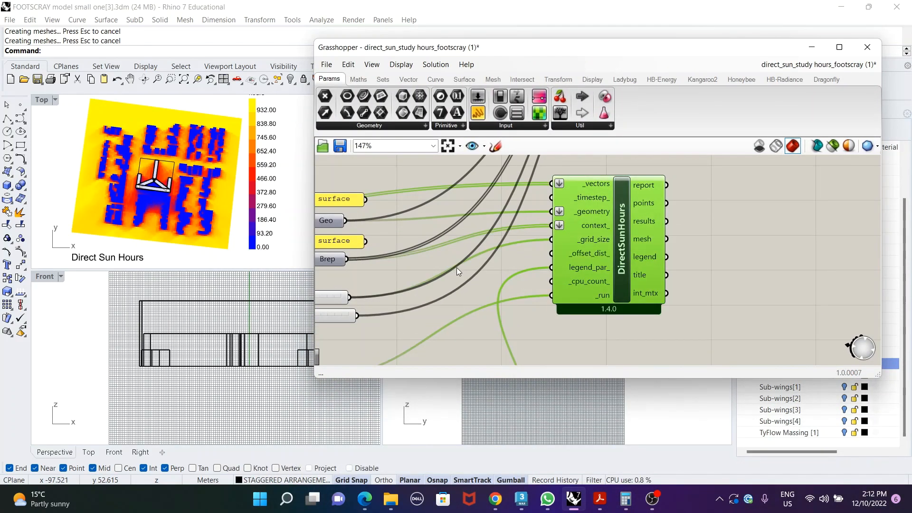
right_click_drag(465, 215, 545, 218)
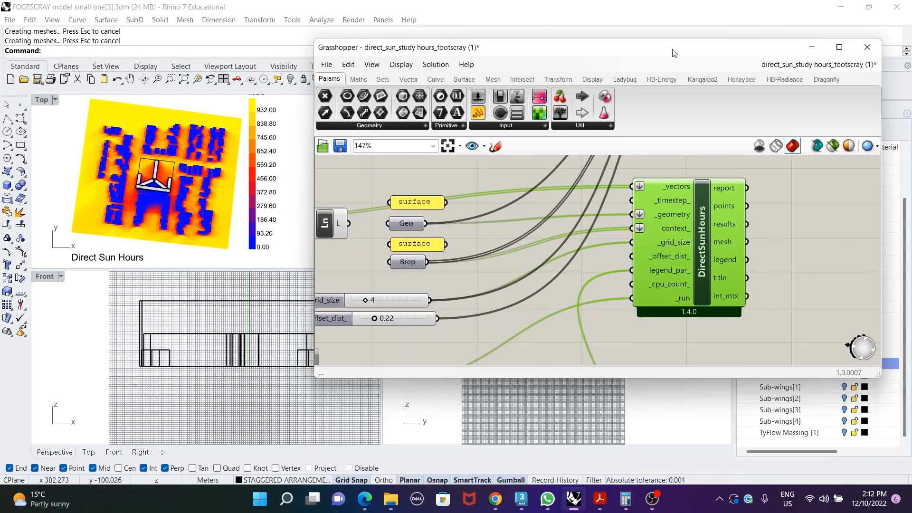
Step: Turn off the HYBRID layer so only the sun-hours map shows, and bring the Grasshopper window back over the viewports
left_click_drag(617, 47, 419, 332)
left_click(845, 364)
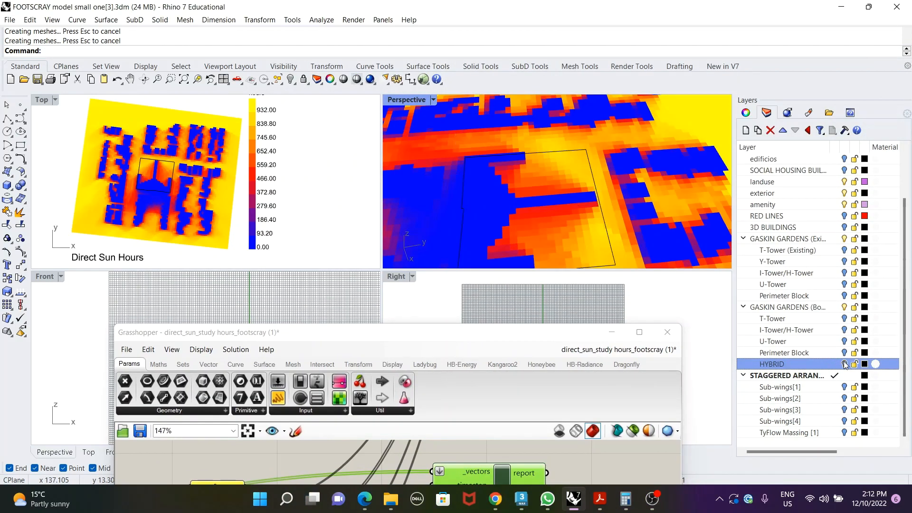
left_click_drag(466, 338, 621, 95)
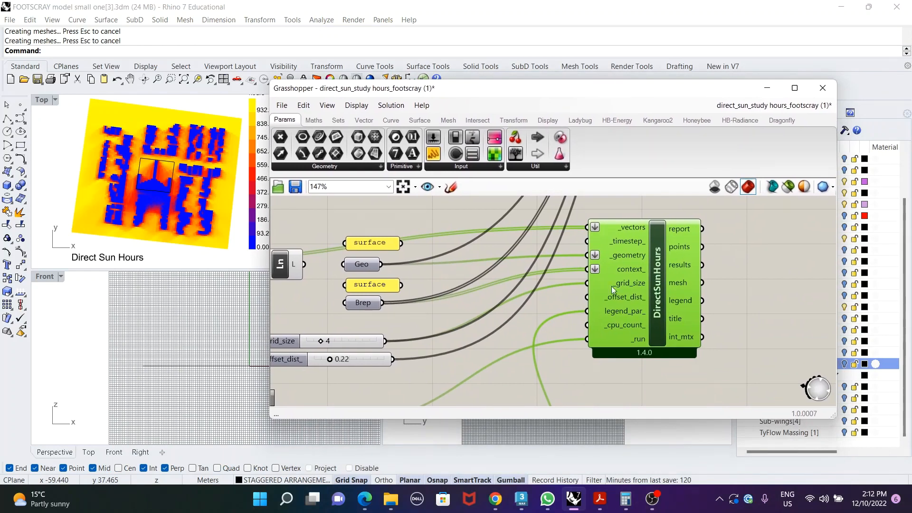
Step: Set the ColRange index panel to 1 to recolour the sun-hours map, and check the new gradient in the Top view
scroll(614, 288, "down", 3)
right_click_drag(551, 316, 650, 210)
scroll(536, 325, "up", 4)
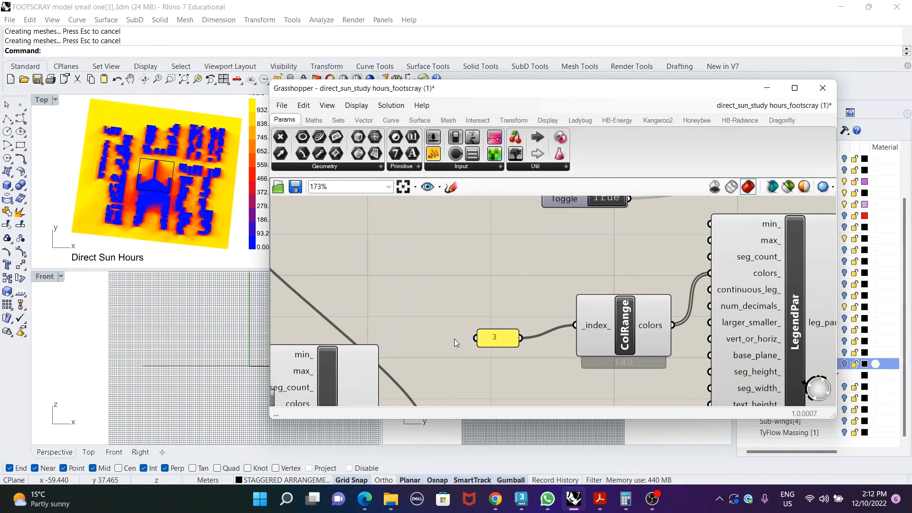
double_click(495, 336)
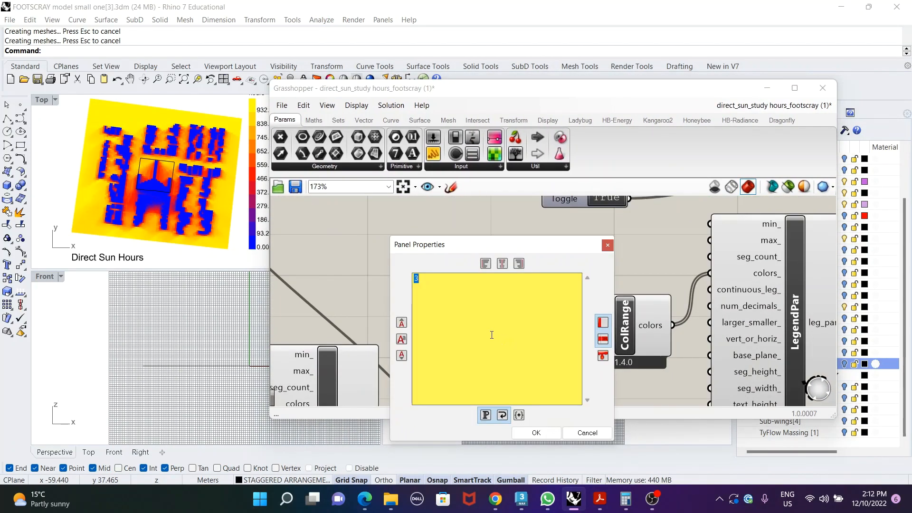
left_click(536, 433)
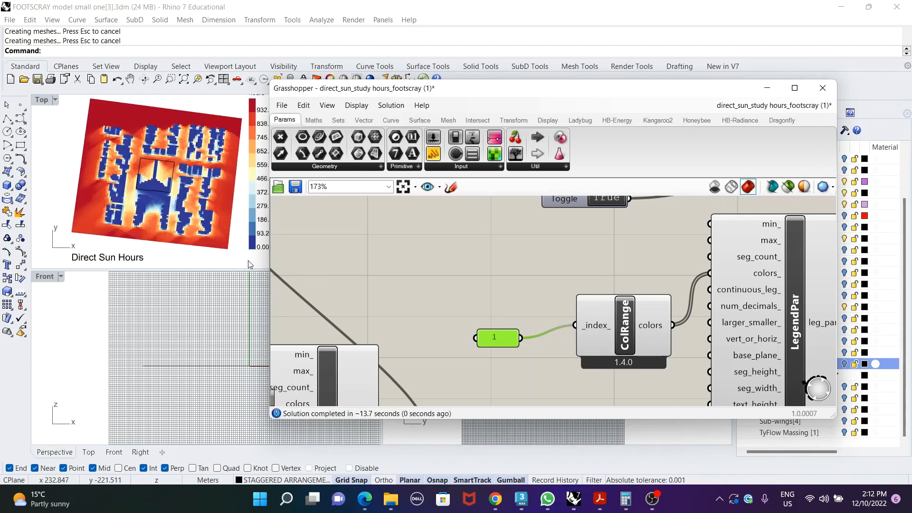
scroll(162, 153, "up", 4)
scroll(163, 171, "down", 3)
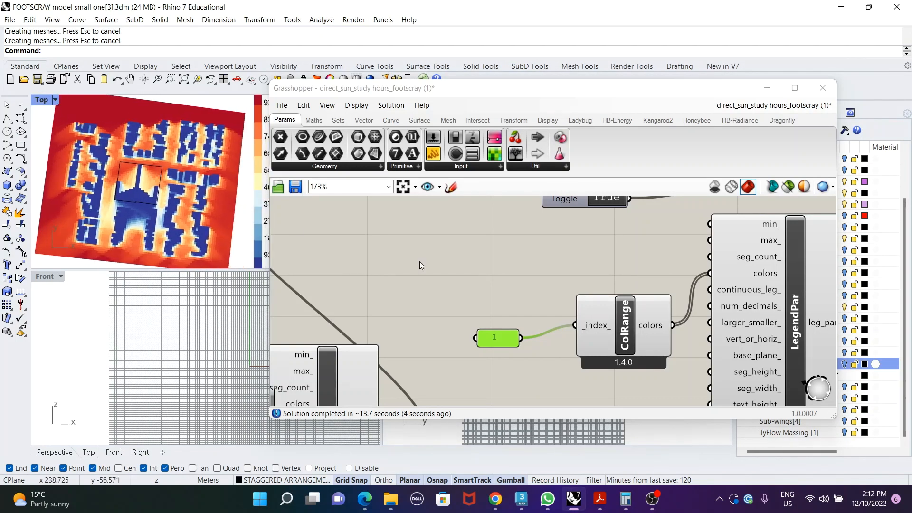
Step: Leave the index panel unchanged and open the ColRange component's Python script to read its list of gradient indices
double_click(495, 339)
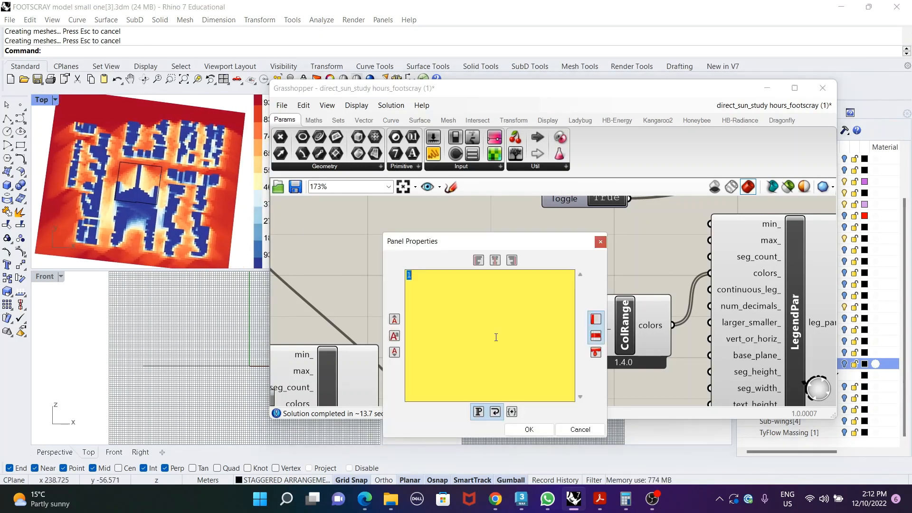
left_click(585, 430)
double_click(632, 316)
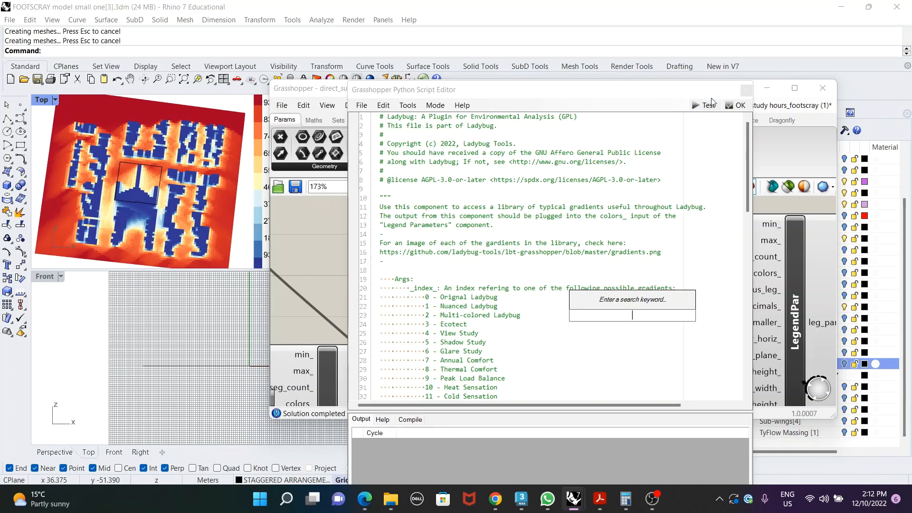
left_click_drag(629, 90, 631, 58)
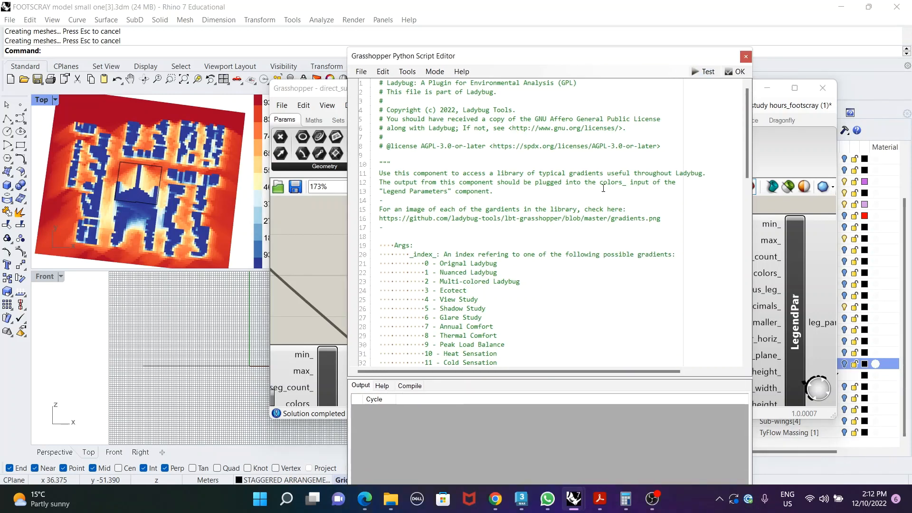
Step: Close the Python script editor and set the ColRange index panel to 3 to apply the Ecotect gradient
left_click(735, 72)
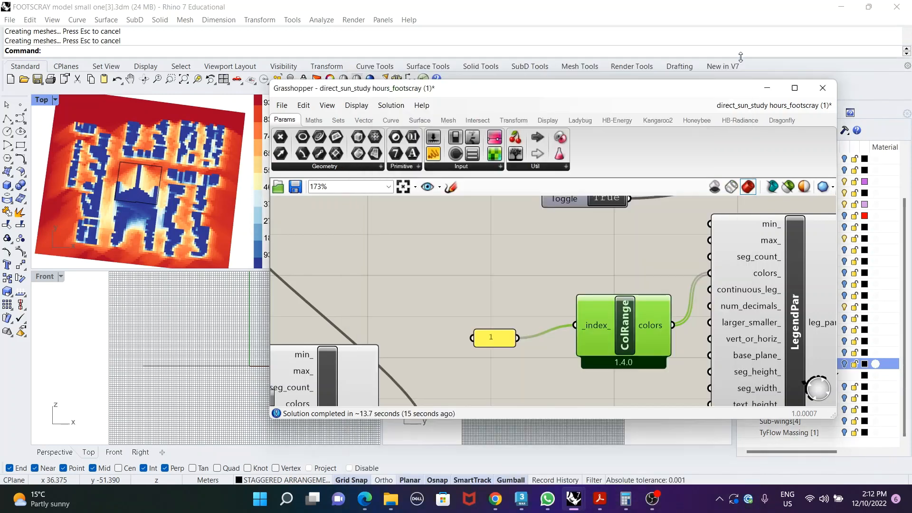
double_click(500, 338)
type("3")
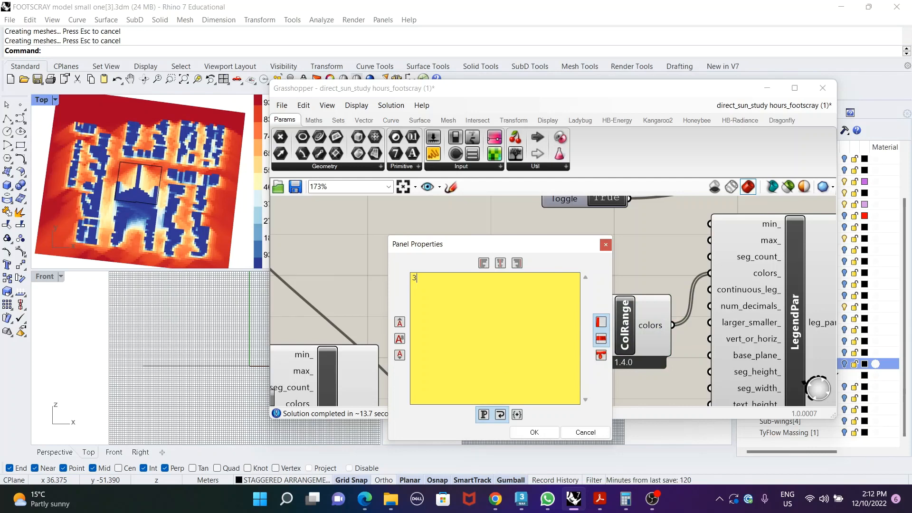
left_click(533, 432)
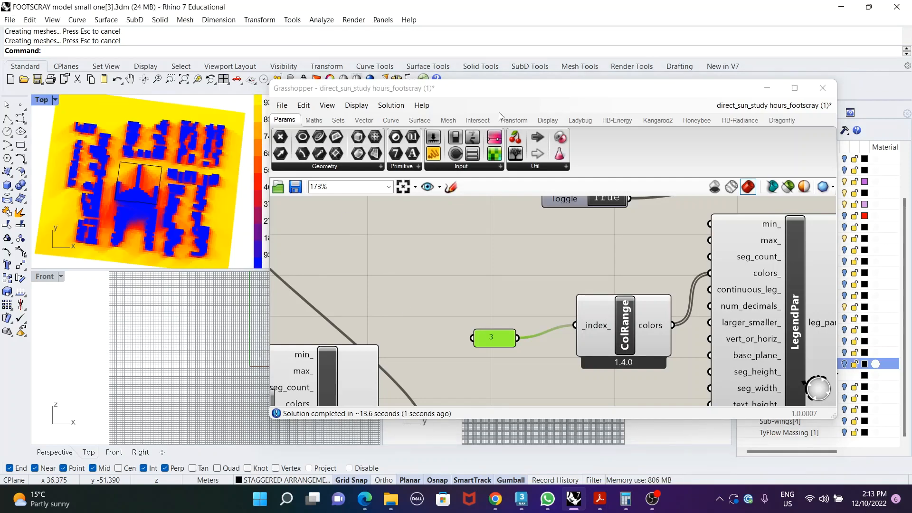
Step: Maximise Rhino's Top view and capture it at 1920 x 1080 as the JPEG HeatMap_Hybrid_Utower_Ytower[2] in HeatMaps_ForTyFlow
left_click(767, 87)
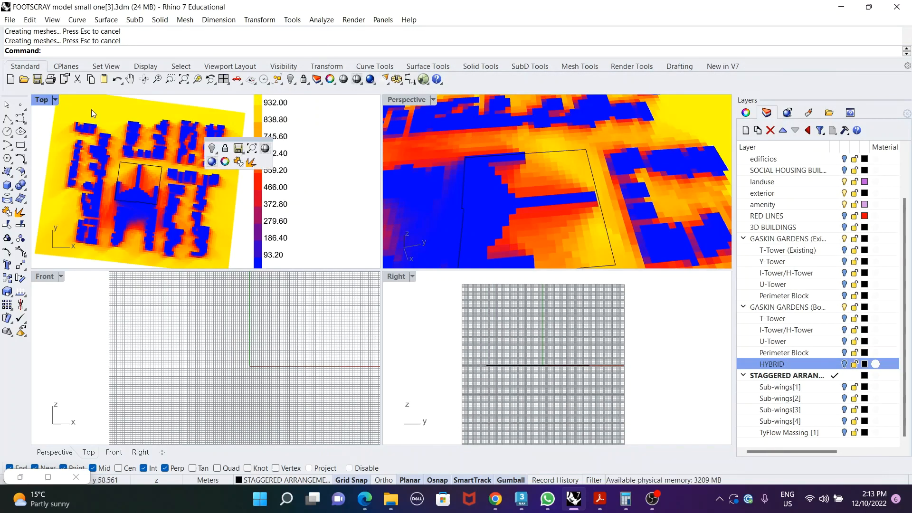
double_click(41, 100)
type("ViewCaptureToFile")
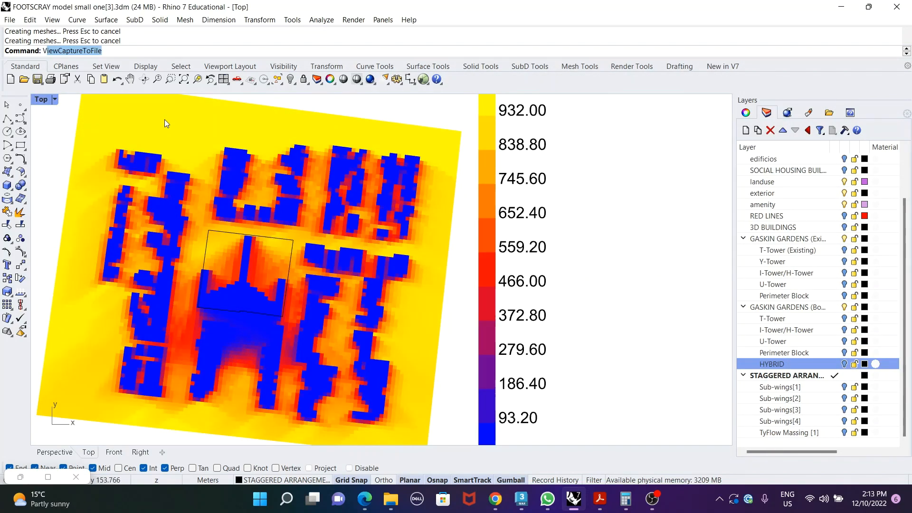
key("Return")
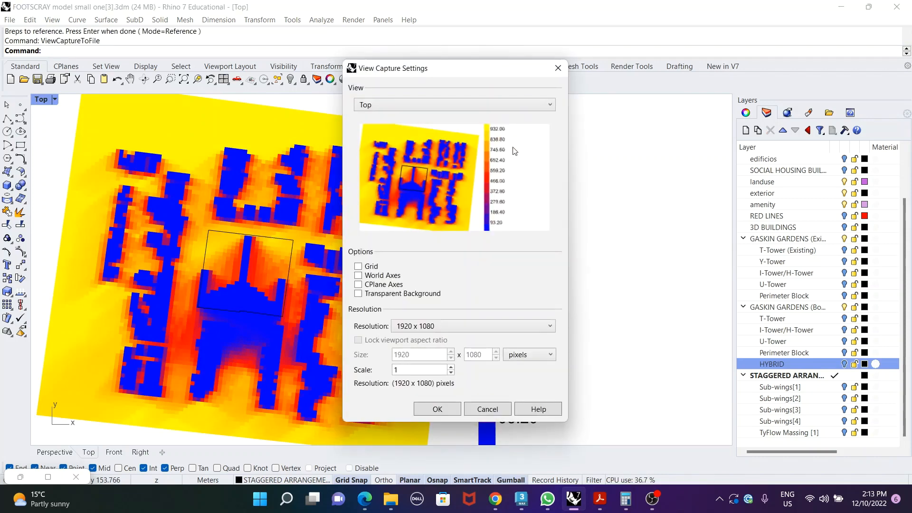
left_click(438, 409)
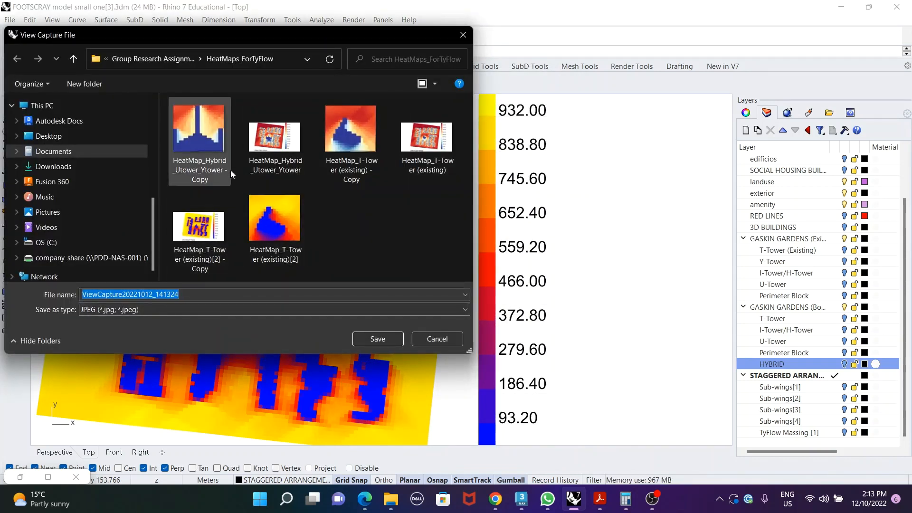
left_click(258, 151)
left_click(193, 295)
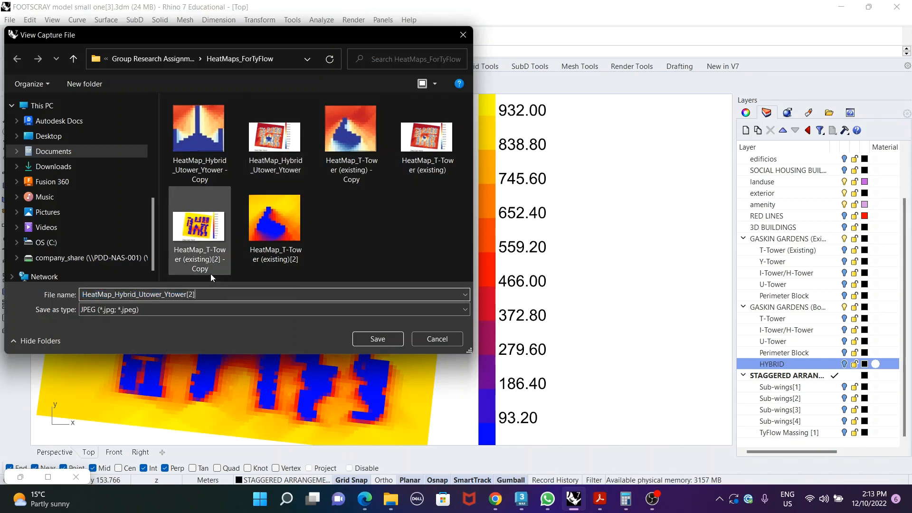
key("Return")
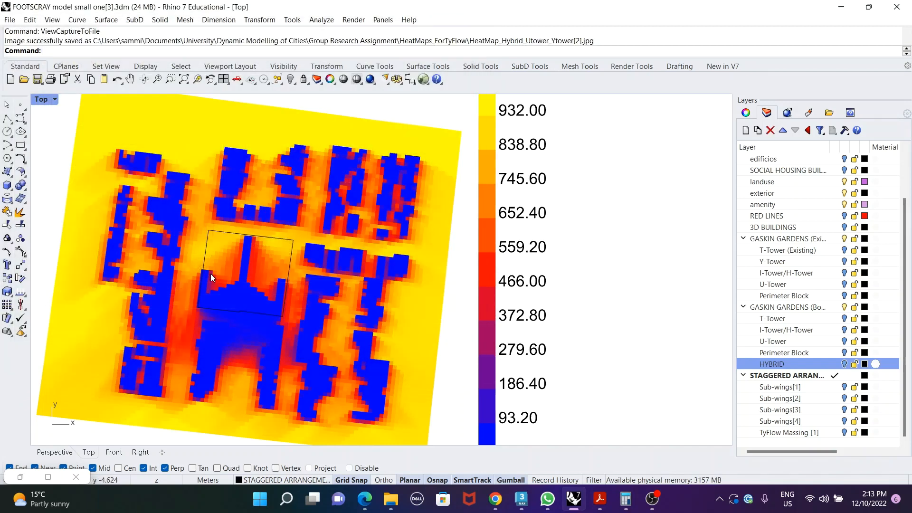
Step: Switch to File Explorer, find the HeatMaps_ForTyFlow folder in Group Research Assignment and open the HeatMap_Hybrid_Utower_Ytower[2] image
left_click(387, 498)
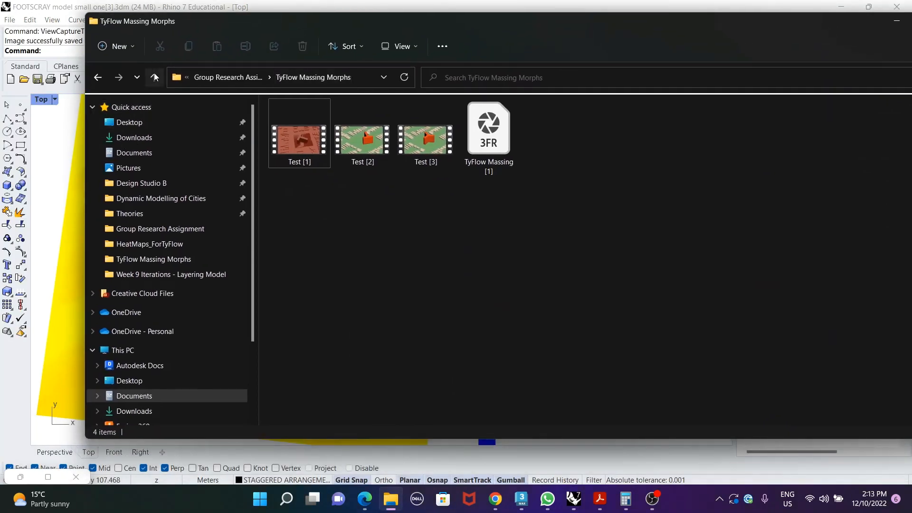
left_click(155, 77)
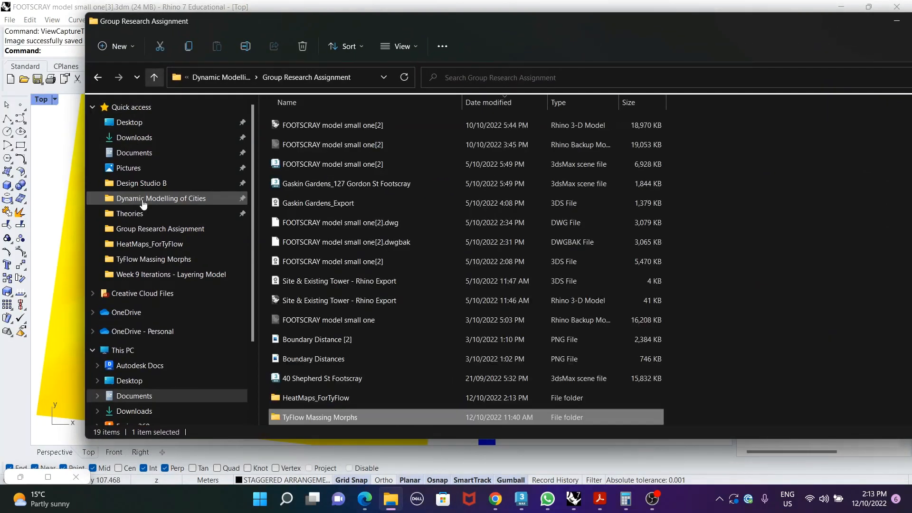
left_click(150, 183)
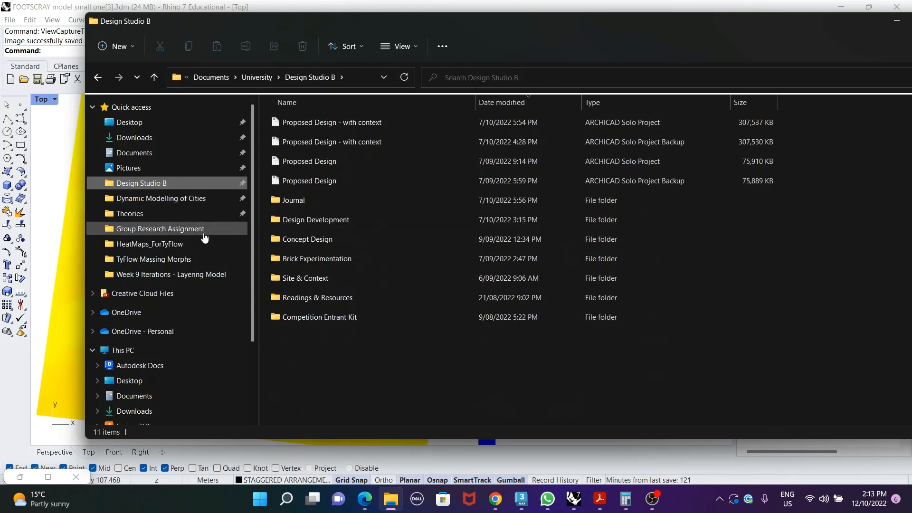
left_click(160, 229)
scroll(328, 162, "down", 1)
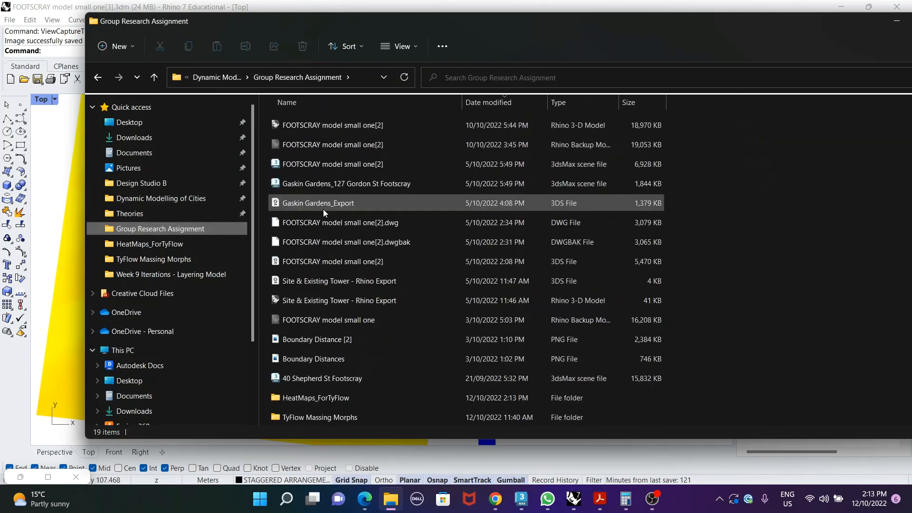
double_click(328, 398)
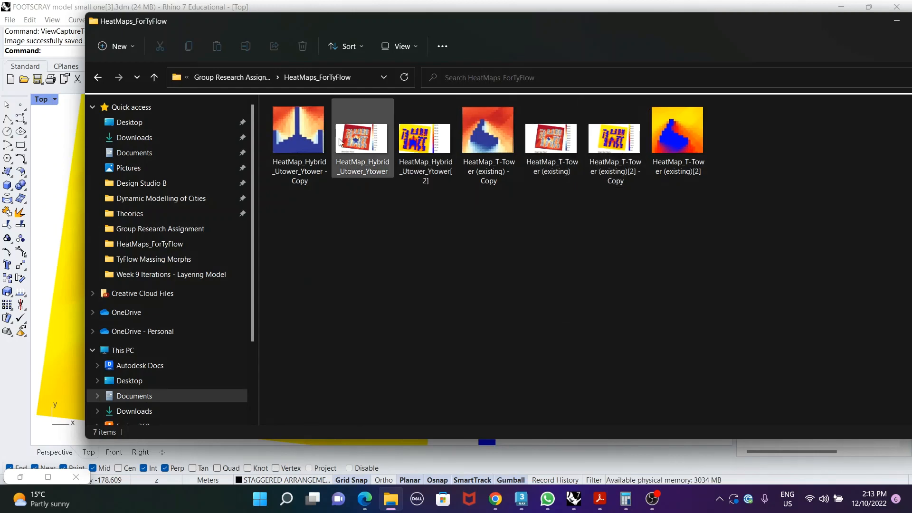
left_click(433, 138)
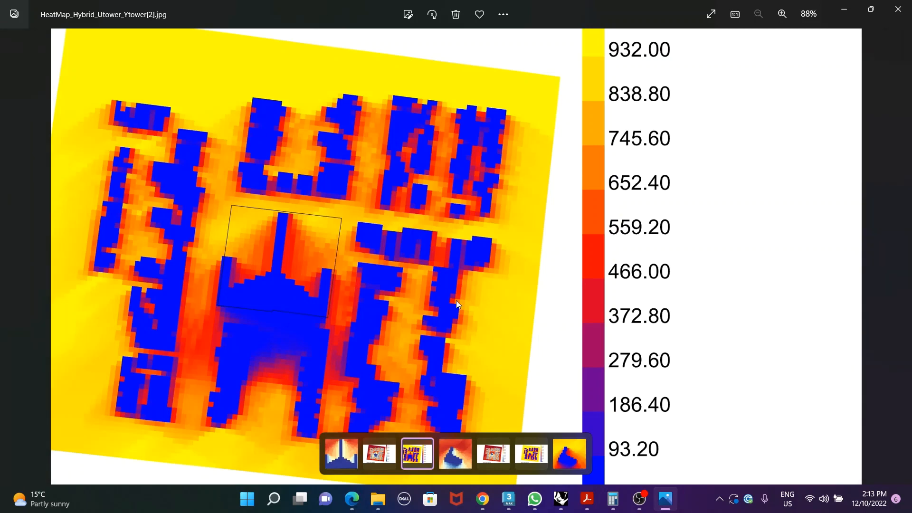
Step: Rotate the heat map image to -8.2° and crop it roughly to the site boundary, about 259 x 231 pixels
left_click(412, 20)
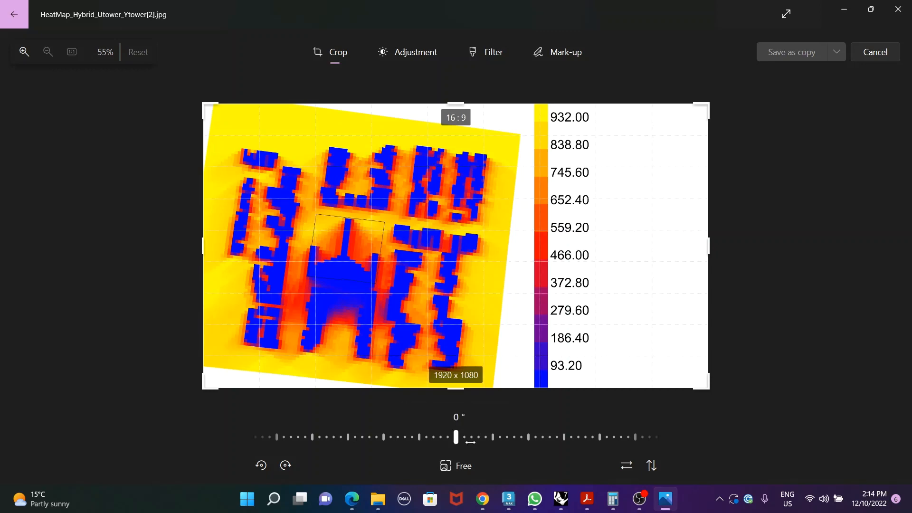
left_click_drag(450, 438, 523, 451)
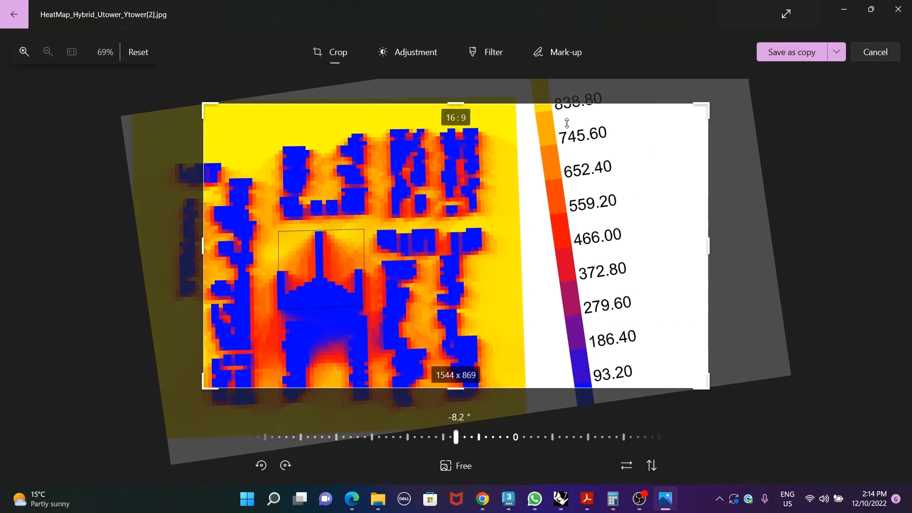
left_click_drag(710, 248, 450, 247)
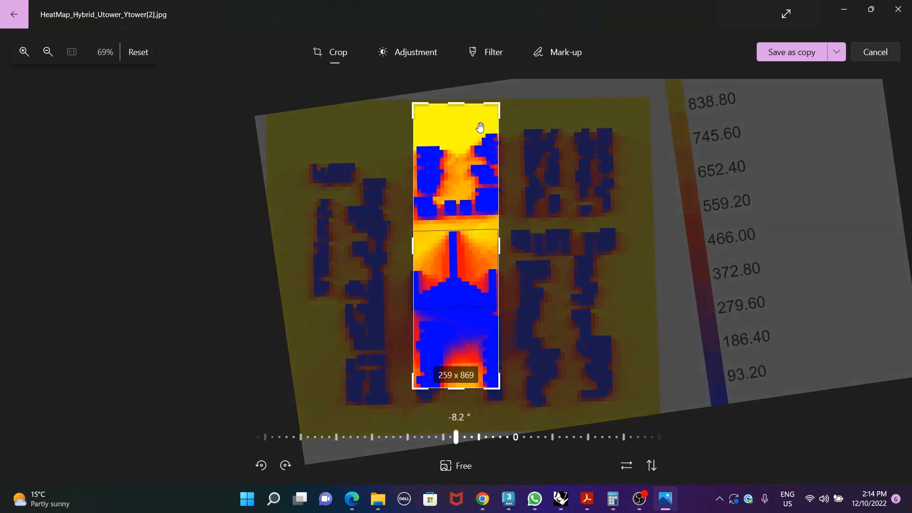
left_click_drag(455, 103, 456, 230)
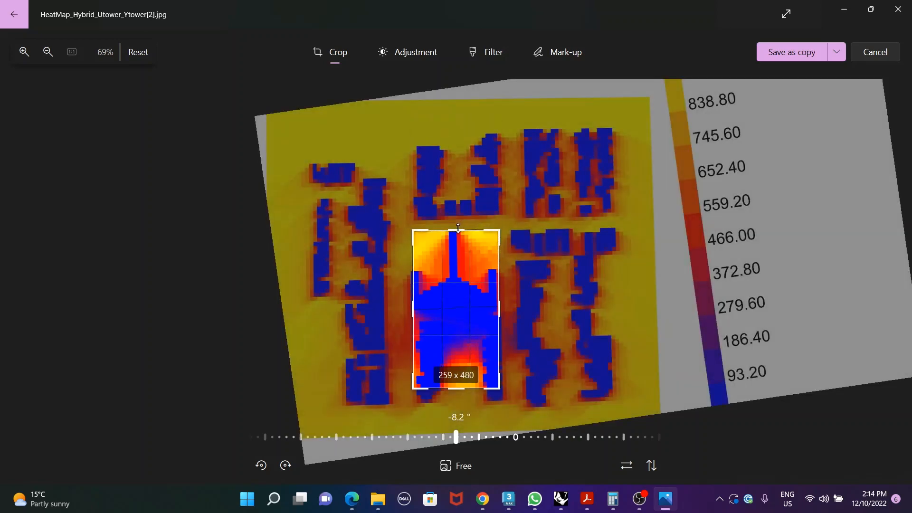
left_click_drag(455, 391, 475, 238)
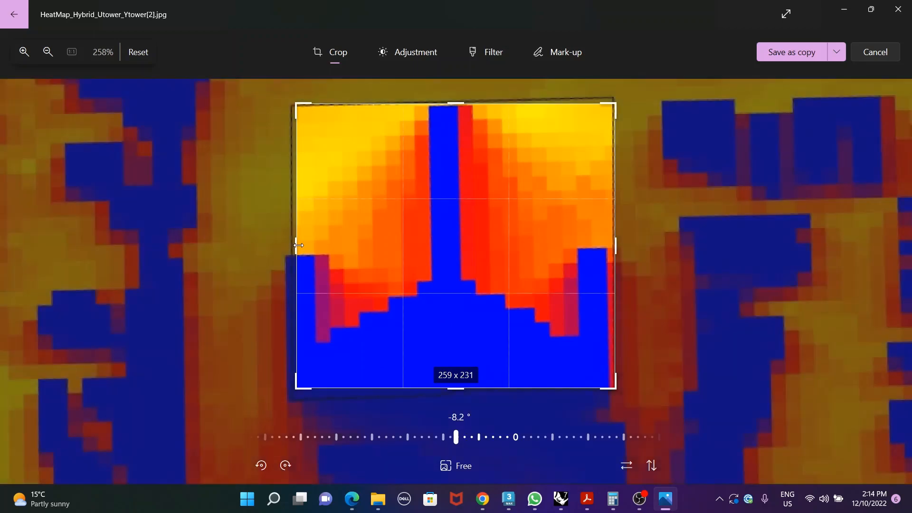
Step: Fine-tune the crop edges against the site boundary to 259 x 231 pixels, save over the original image and close it
left_click_drag(299, 245, 294, 244)
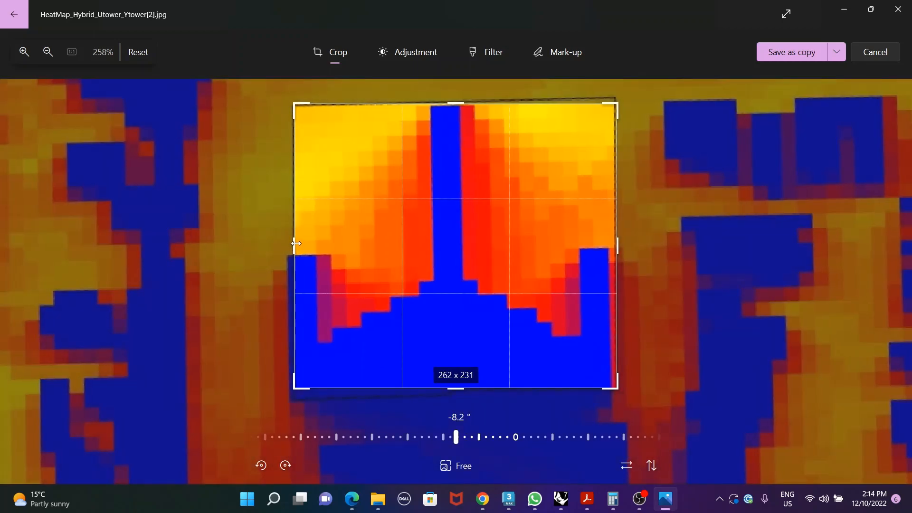
left_click_drag(616, 241, 612, 241)
left_click_drag(459, 105, 459, 107)
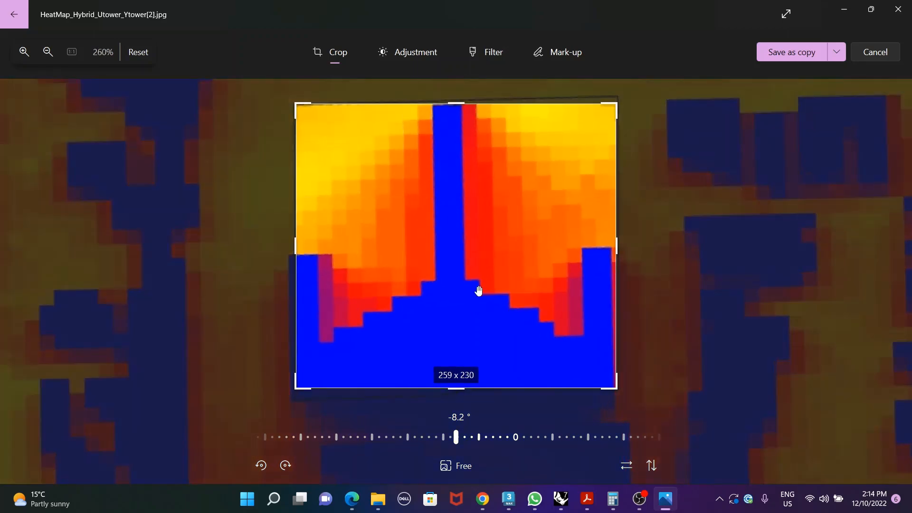
left_click_drag(455, 385, 455, 388)
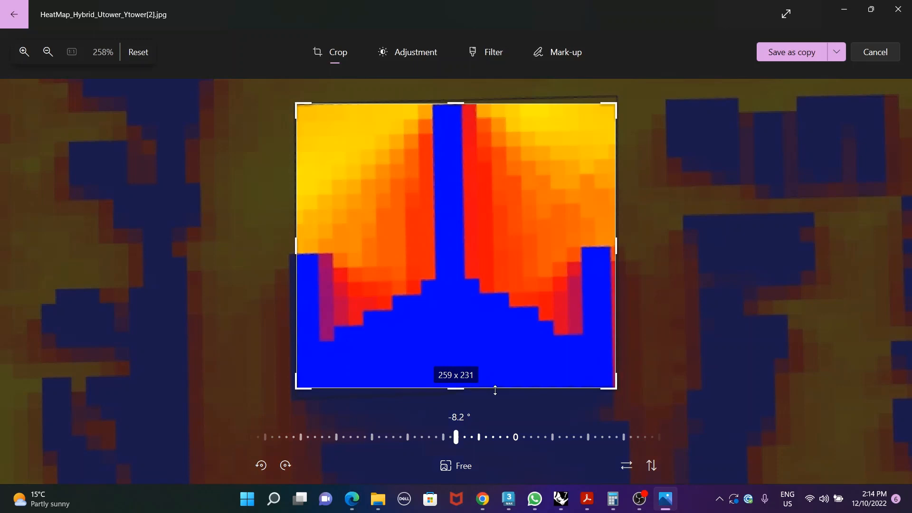
left_click(836, 52)
left_click(803, 80)
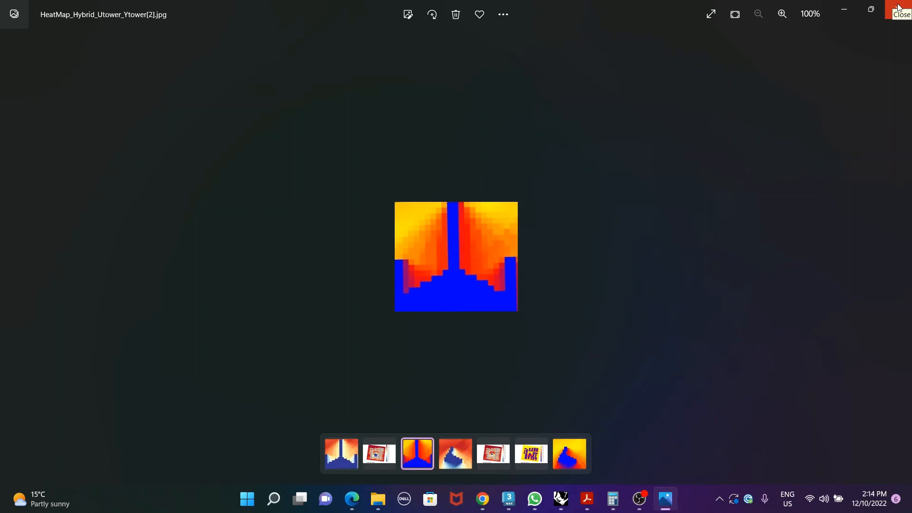
left_click(899, 7)
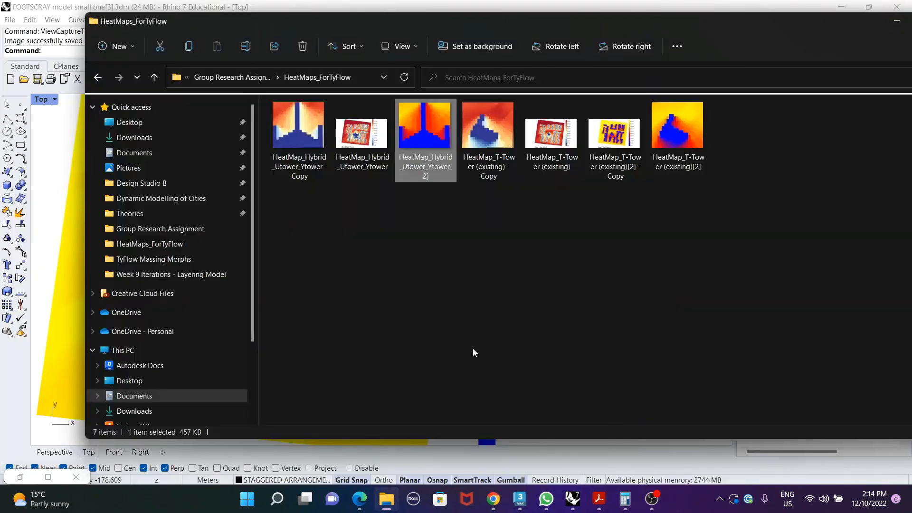
Step: Switch to 3ds Max, select Plane001 and hide the tower objects Obj_000001 and Obj_000002
left_click(522, 499)
scroll(473, 272, "down", 2)
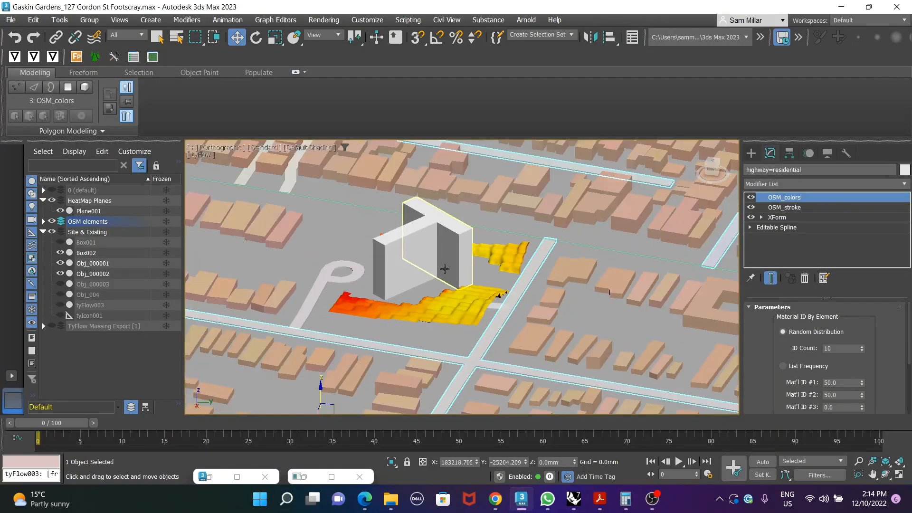
right_click(107, 212)
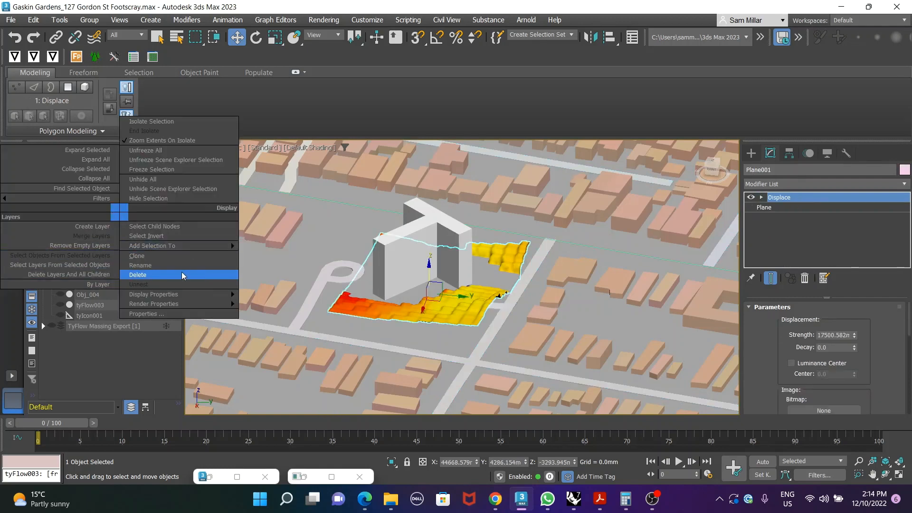
left_click(476, 327)
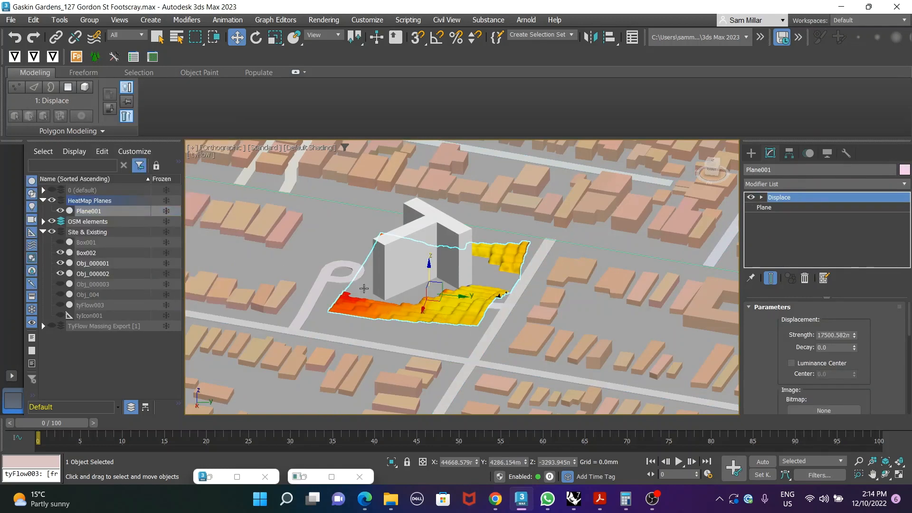
left_click(61, 264)
left_click(61, 273)
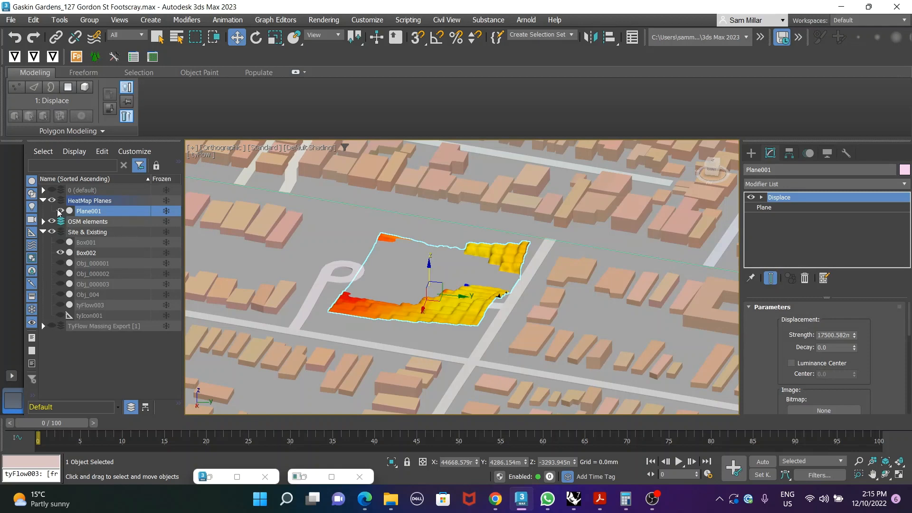
Step: Clone Plane001 as an independent copy named Plane002 in the HeatMap Planes layer
right_click(119, 210)
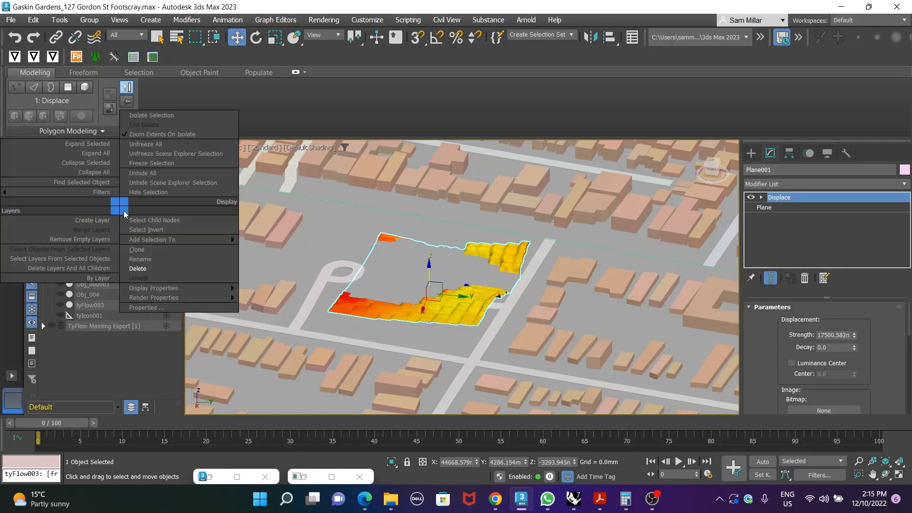
left_click(138, 250)
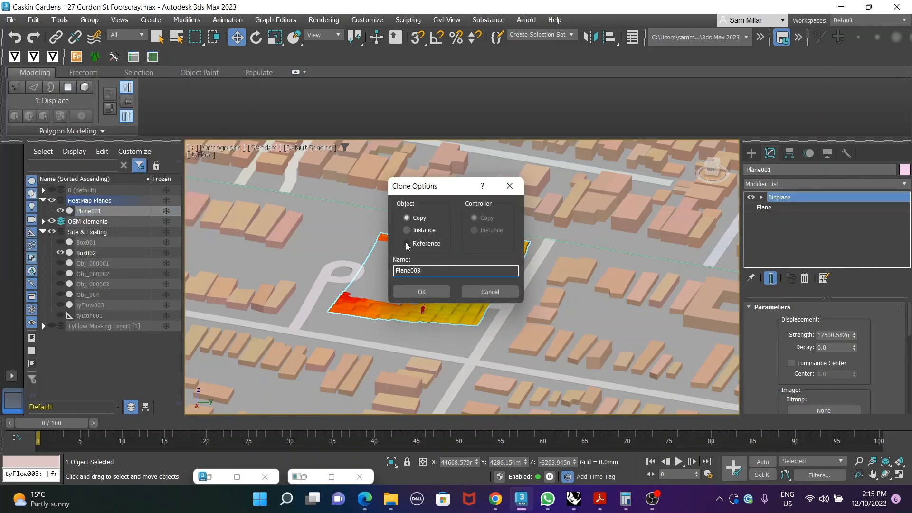
left_click_drag(427, 186, 388, 177)
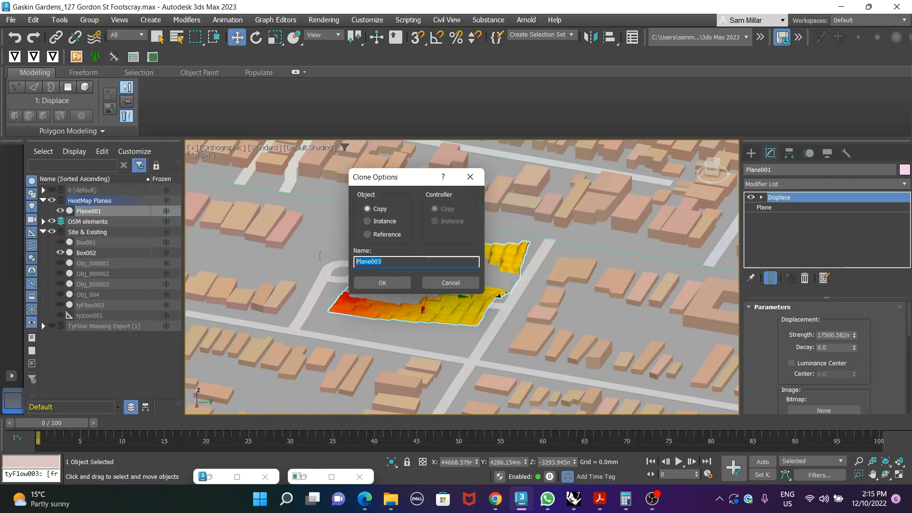
left_click(380, 264)
left_click(383, 282)
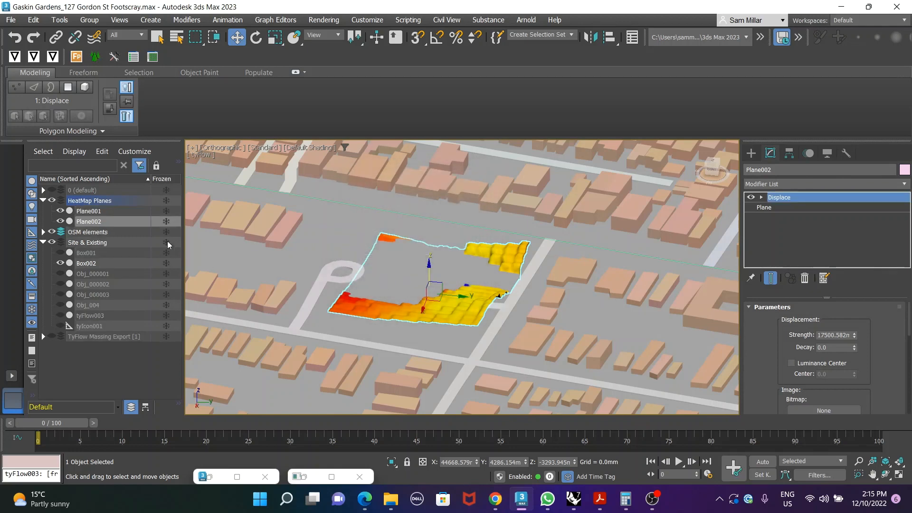
Step: Open the Slate Material Editor and place its window beside the heat map planes in the viewport
right_click(467, 282)
left_click(431, 307)
key("m")
left_click_drag(380, 71, 744, 49)
scroll(598, 200, "up", 3)
scroll(597, 200, "down", 3)
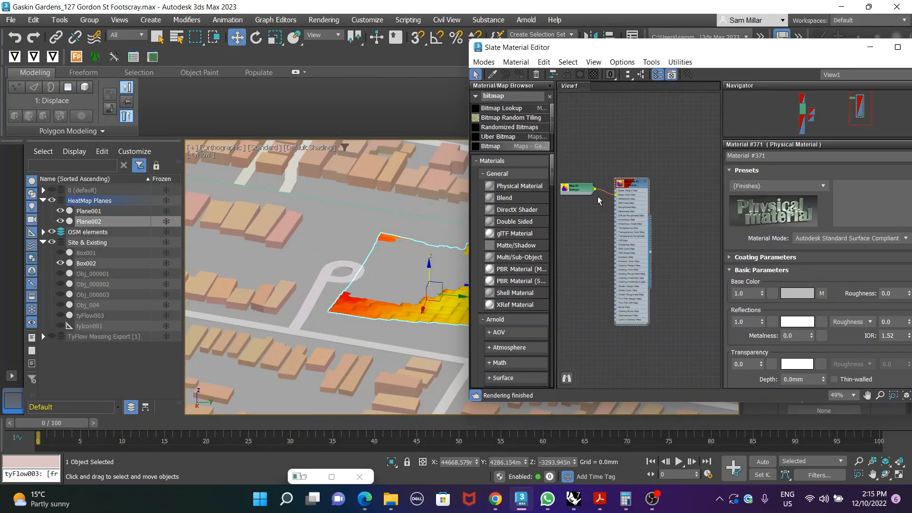
Step: Examine the existing heat map's physical material and how its bitmap feeds the base color map
middle_click_drag(598, 199, 615, 195)
scroll(619, 206, "up", 3)
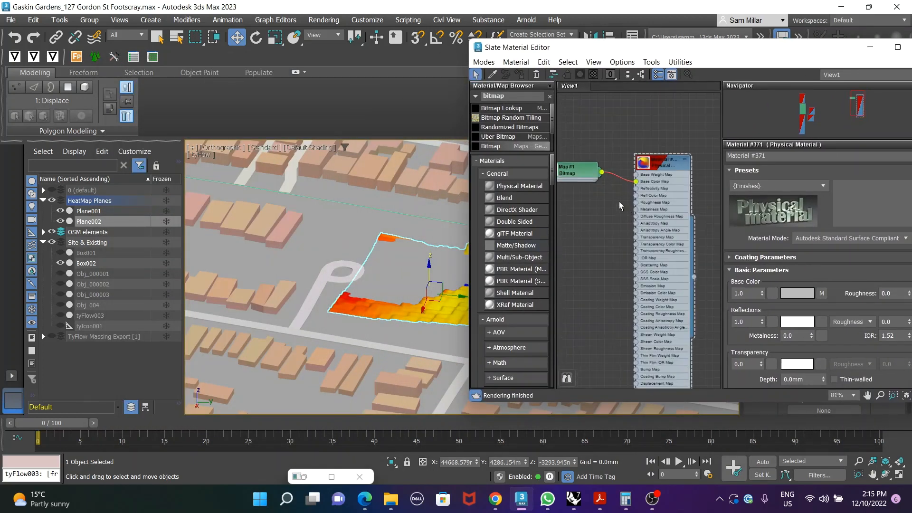
double_click(575, 168)
double_click(662, 163)
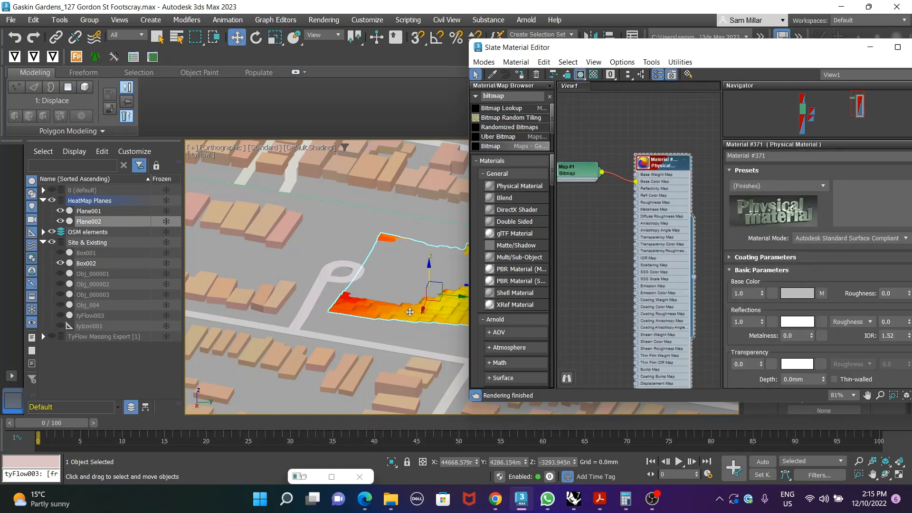
scroll(632, 137, "down", 3)
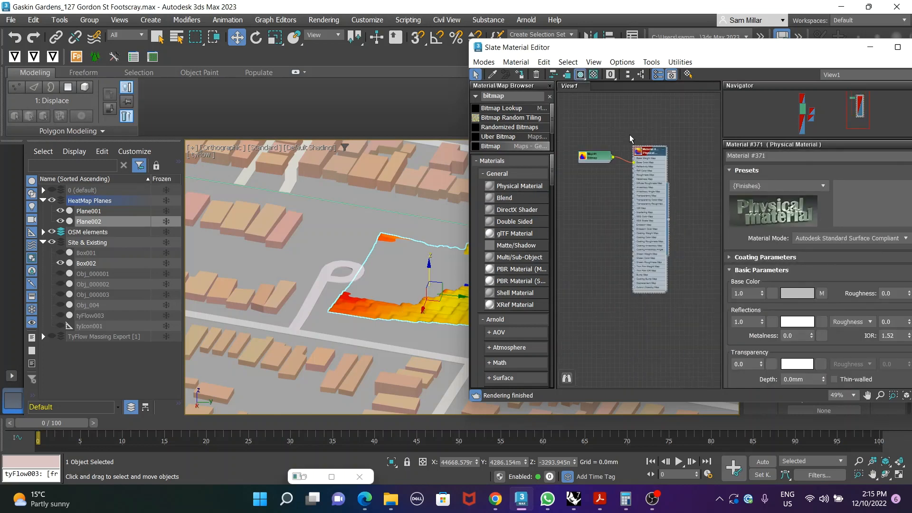
scroll(619, 151, "up", 5)
scroll(617, 153, "down", 3)
right_click(616, 179)
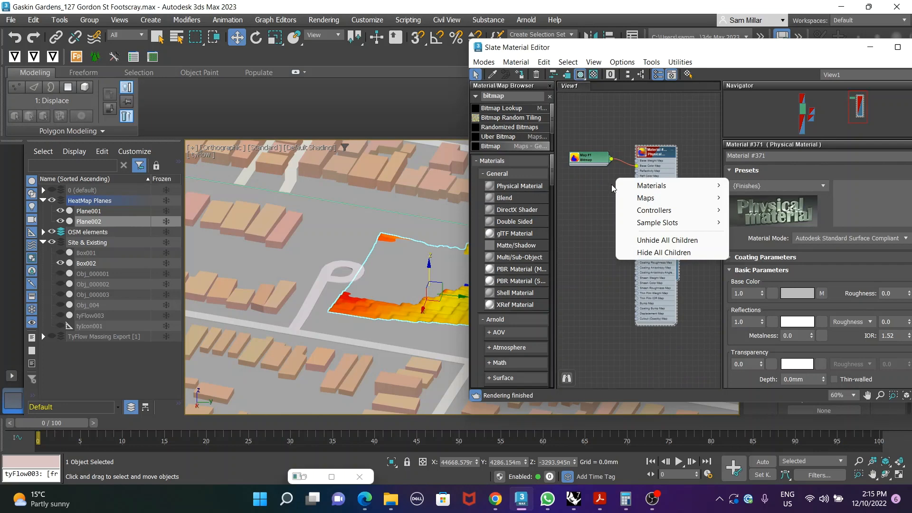
left_click(598, 186)
scroll(638, 161, "up", 6)
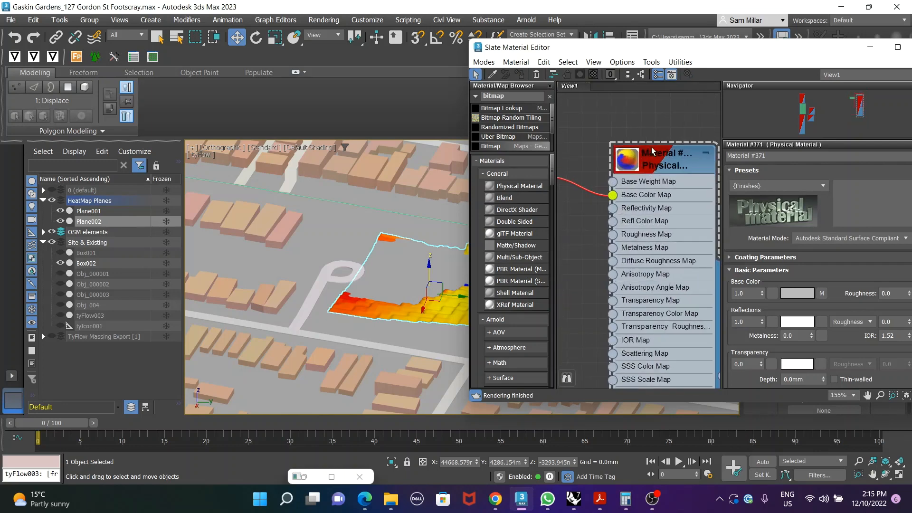
Step: Add a new Physical Material node to the material graph
left_click(530, 187)
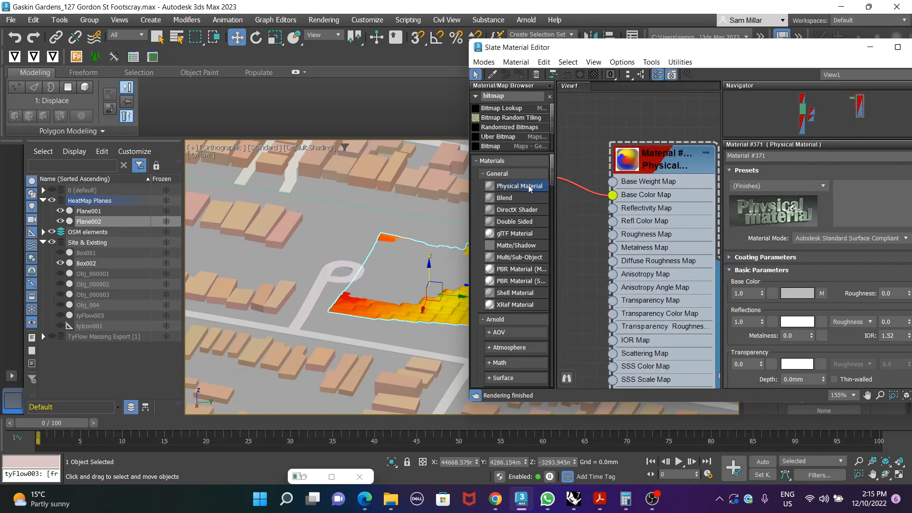
scroll(501, 188, "down", 3)
scroll(511, 191, "up", 3)
scroll(518, 187, "down", 2)
scroll(635, 218, "down", 5)
scroll(525, 204, "up", 2)
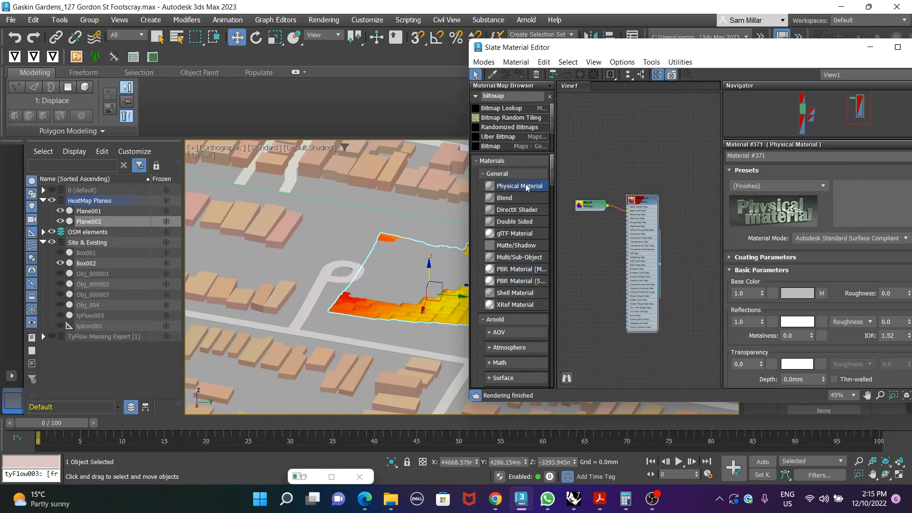
left_click_drag(651, 181, 647, 129)
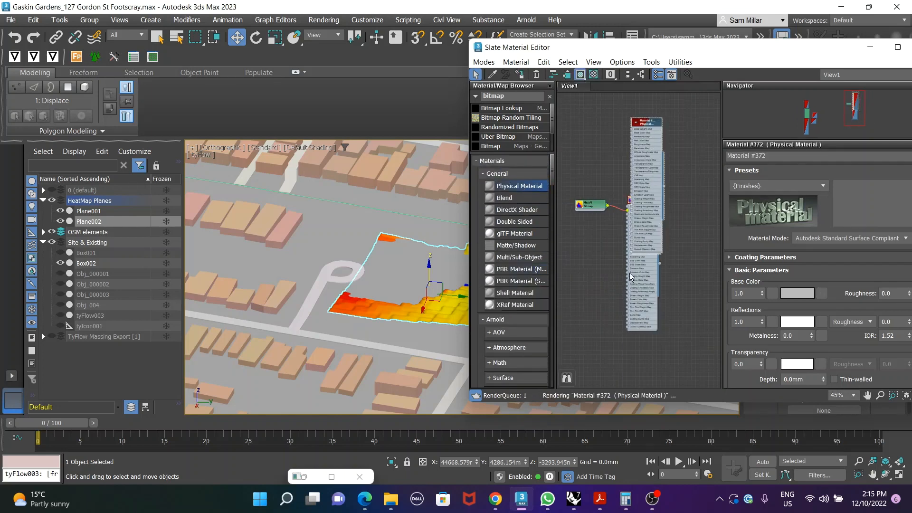
scroll(652, 187, "down", 5)
scroll(651, 187, "up", 4)
Step: Move the new Physical Material node clear of the existing material, leaving room for a map node beside it
left_click_drag(646, 132, 709, 200)
scroll(661, 202, "down", 5)
scroll(692, 195, "up", 5)
scroll(618, 244, "down", 2)
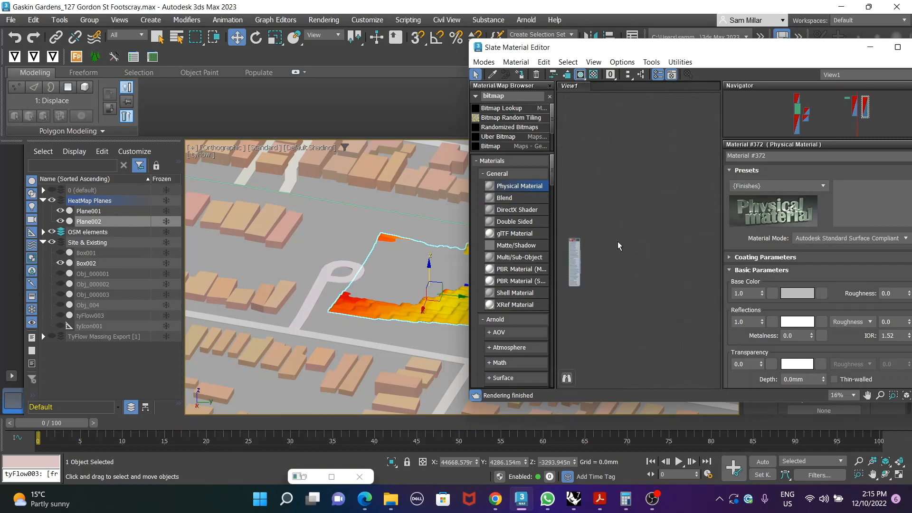
scroll(618, 242, "down", 1)
scroll(599, 245, "up", 2)
left_click_drag(627, 244, 666, 241)
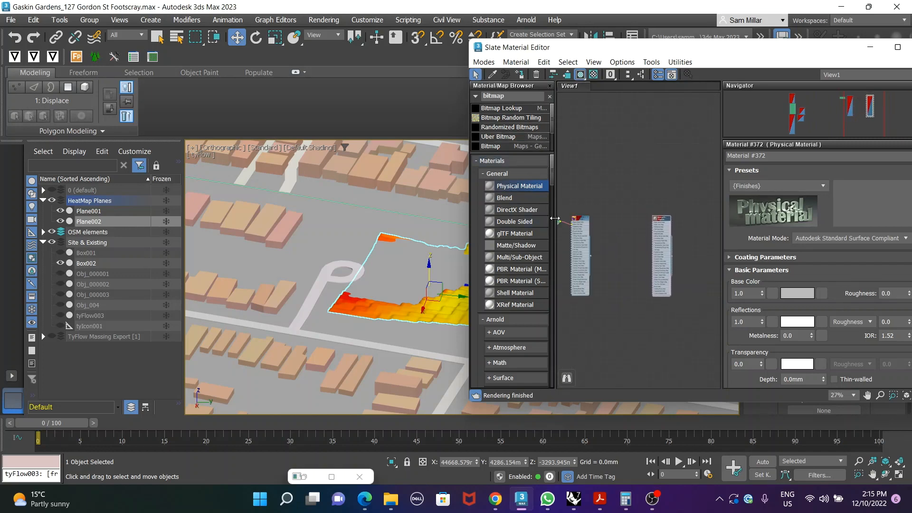
Step: Add a Bitmap node near the new material and load the image HeatMap_Hybrid_Utower_Ytower[2] into it
scroll(577, 233, "up", 2)
right_click(577, 233)
left_click(604, 168)
middle_click_drag(605, 176, 698, 206)
scroll(626, 243, "up", 1)
scroll(625, 244, "up", 2)
middle_click_drag(596, 208, 468, 199)
middle_click_drag(704, 264, 524, 233)
scroll(651, 260, "down", 2)
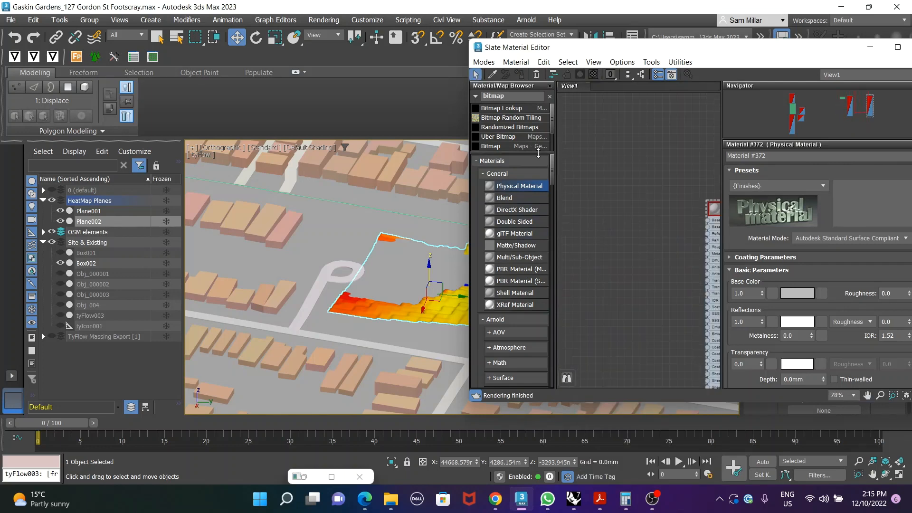
left_click_drag(632, 223, 617, 244)
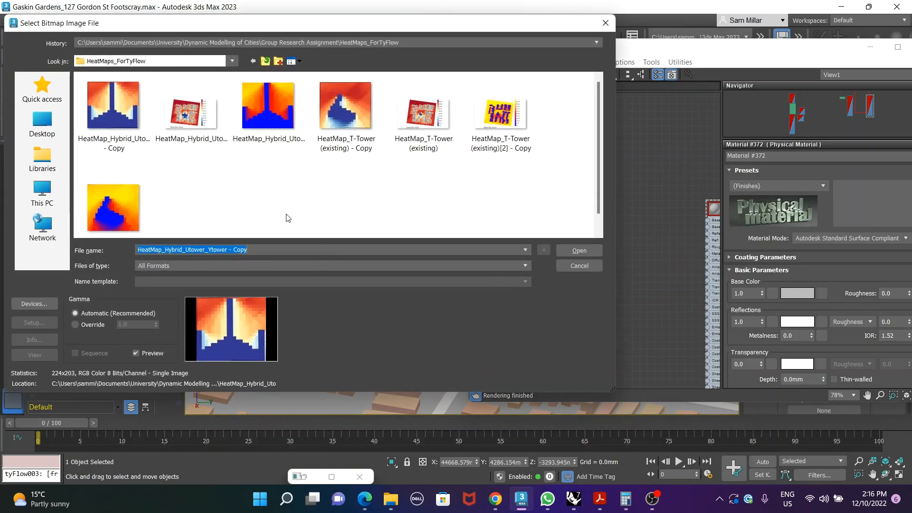
left_click(278, 124)
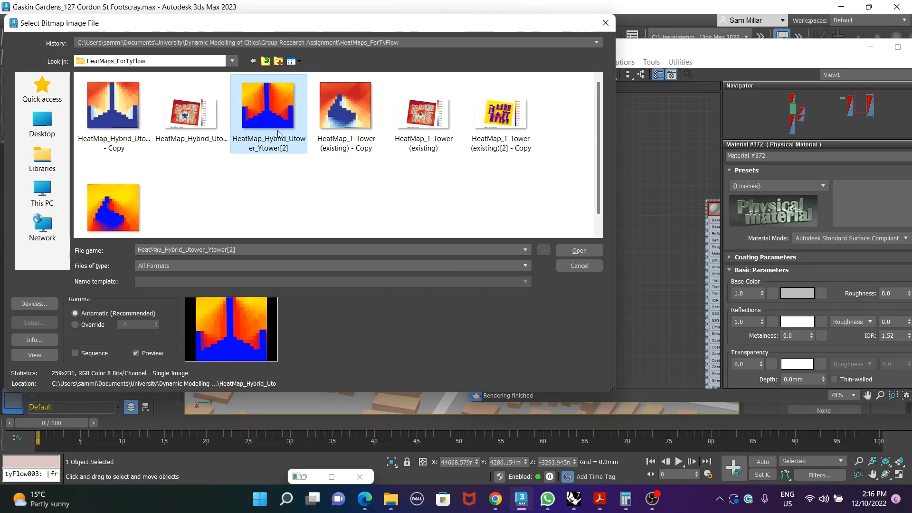
left_click(579, 250)
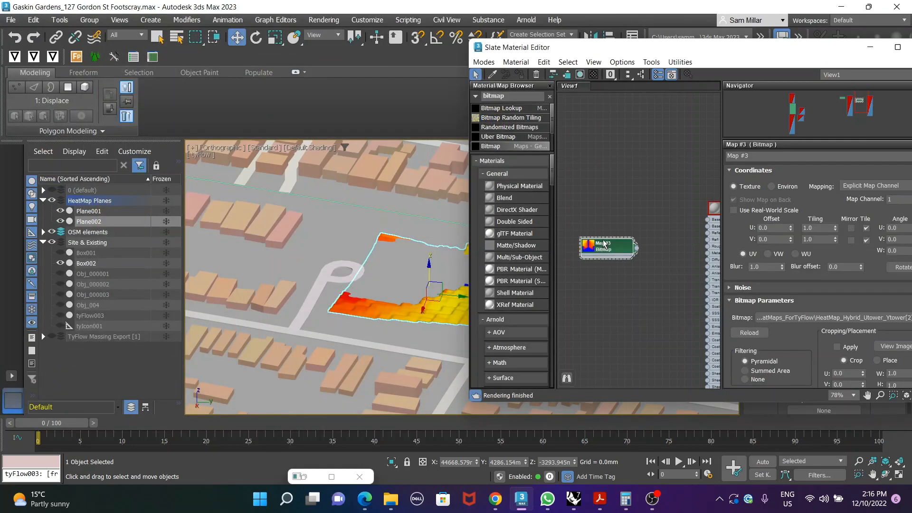
Step: Connect the new bitmap node to the Base Color Map of the new Physical Material
scroll(623, 244, "up", 5)
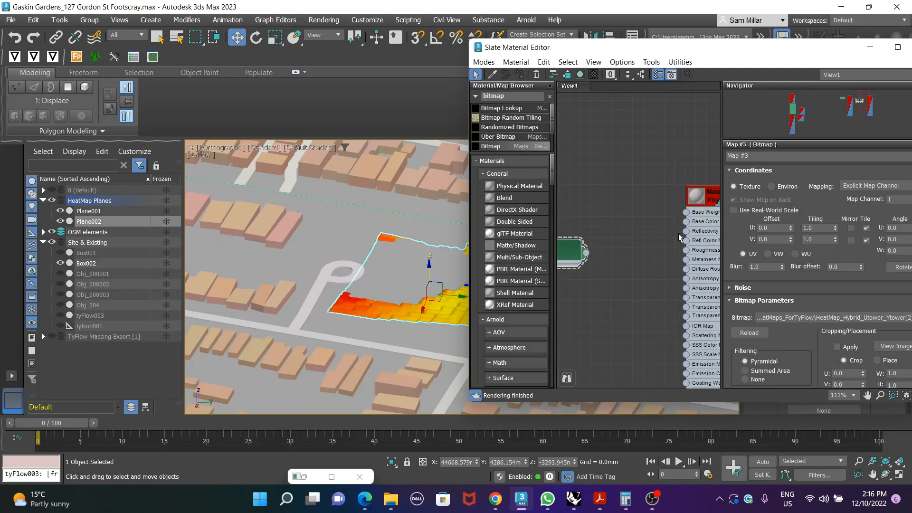
scroll(599, 254, "down", 7)
right_click(605, 250)
left_click(627, 219)
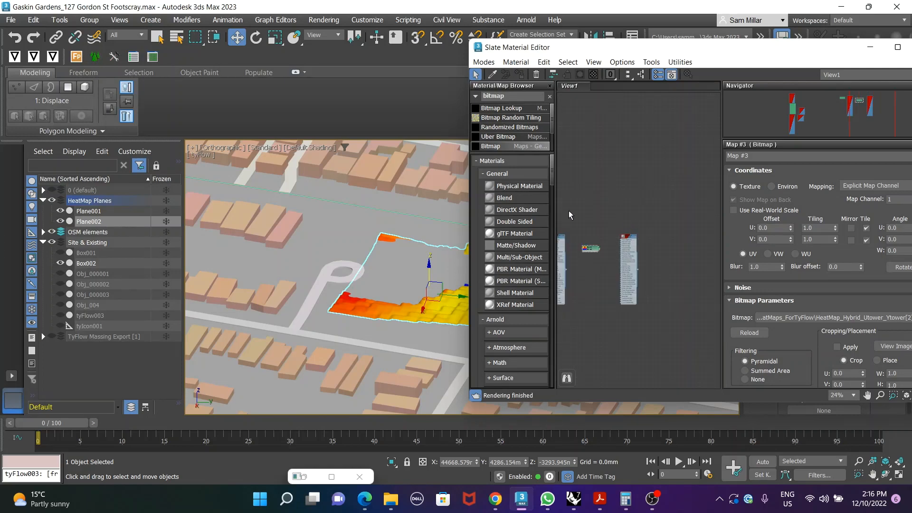
middle_click_drag(569, 214, 523, 232)
scroll(621, 239, "up", 3)
scroll(601, 243, "down", 3)
scroll(584, 237, "up", 1)
scroll(585, 241, "up", 2)
middle_click_drag(585, 241, 658, 244)
scroll(607, 256, "up", 2)
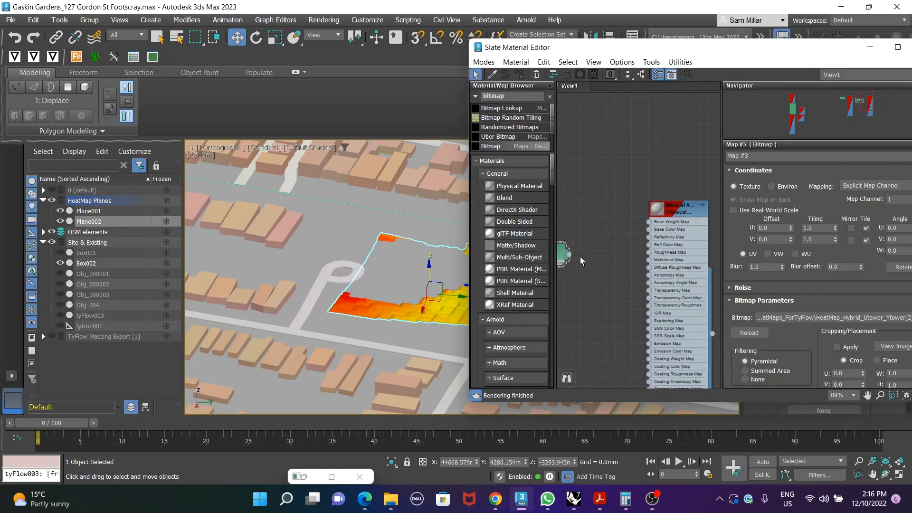
left_click_drag(570, 257, 648, 231)
left_click(599, 246)
left_click_drag(570, 257, 649, 229)
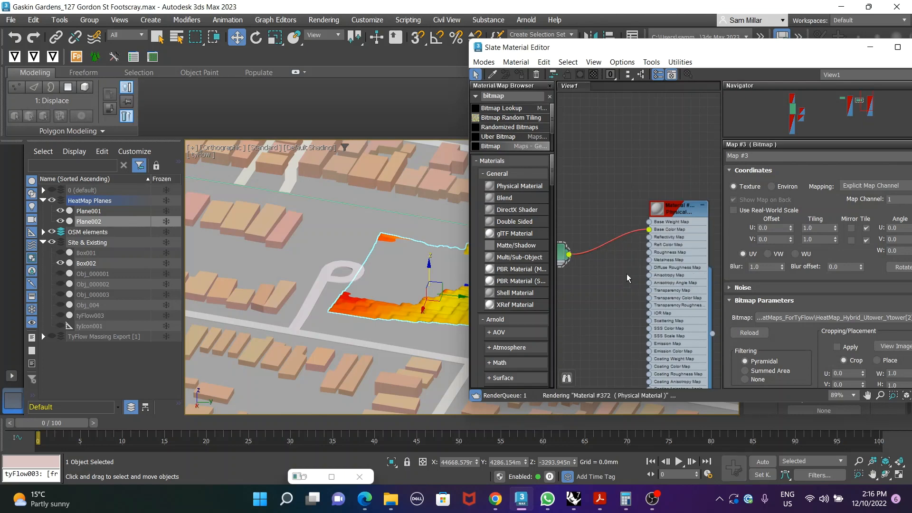
Step: Assign the new Physical Material to the selected Plane002 and minimise the material editor
scroll(637, 260, "down", 3)
scroll(638, 260, "up", 3)
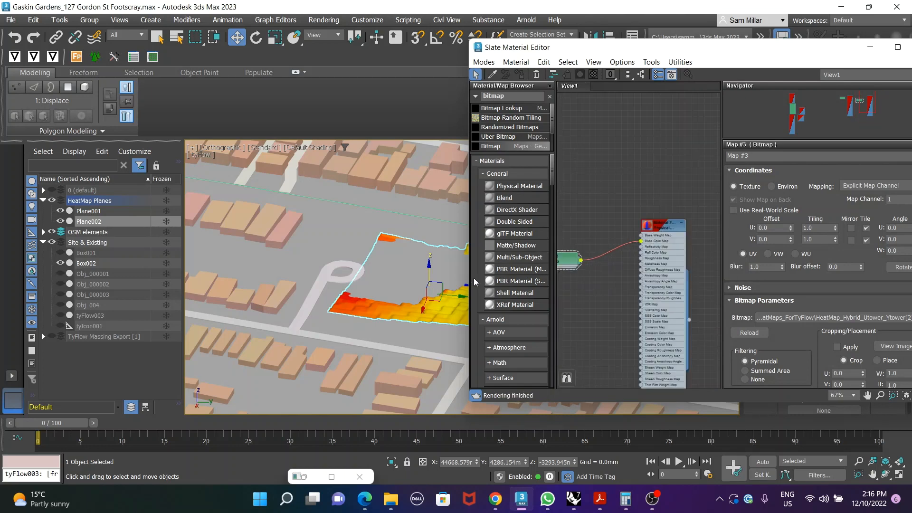
right_click(659, 225)
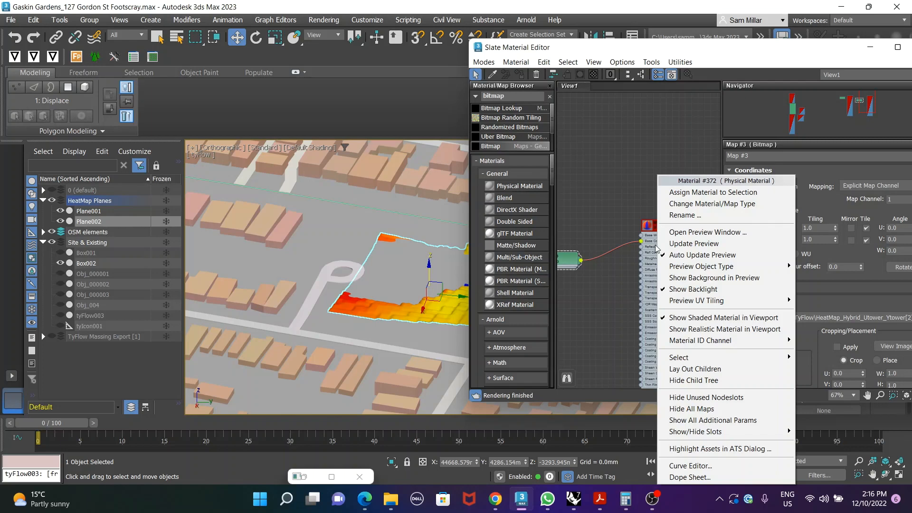
left_click(727, 195)
scroll(304, 262, "down", 4)
scroll(376, 280, "up", 5)
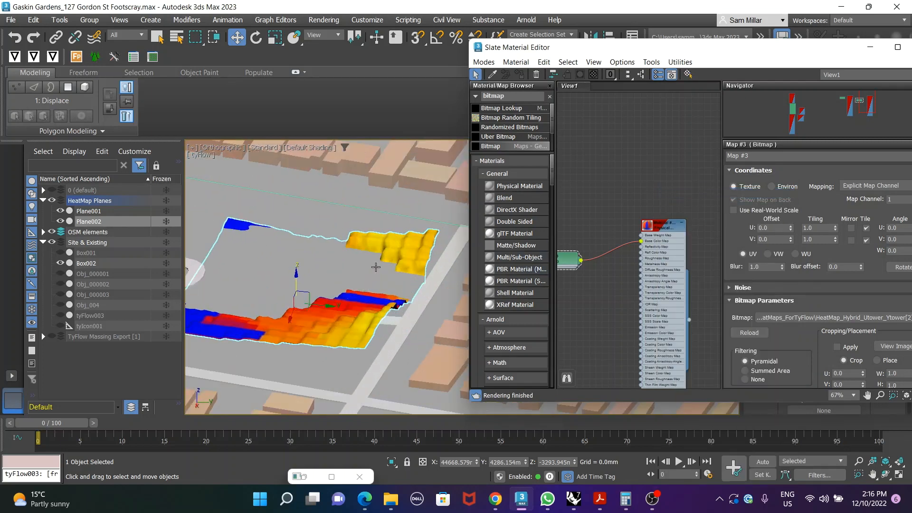
middle_click_drag(316, 275, 352, 259)
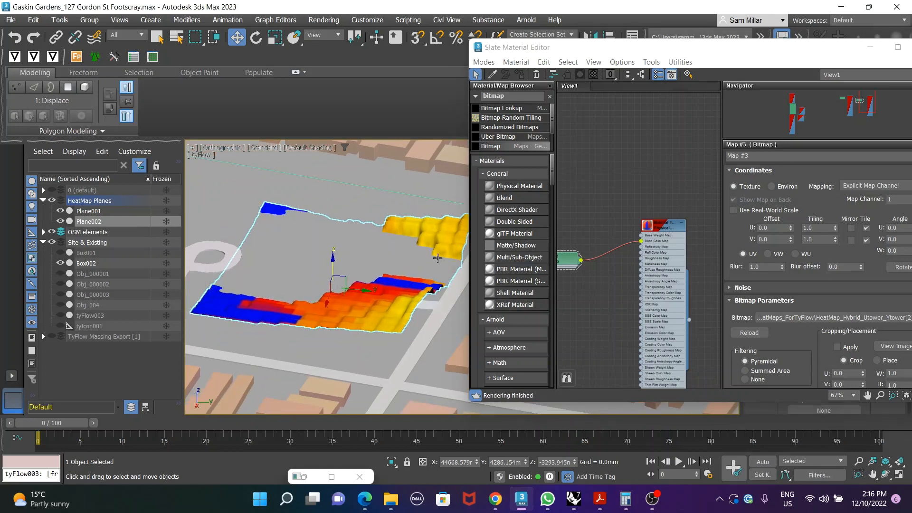
left_click(870, 47)
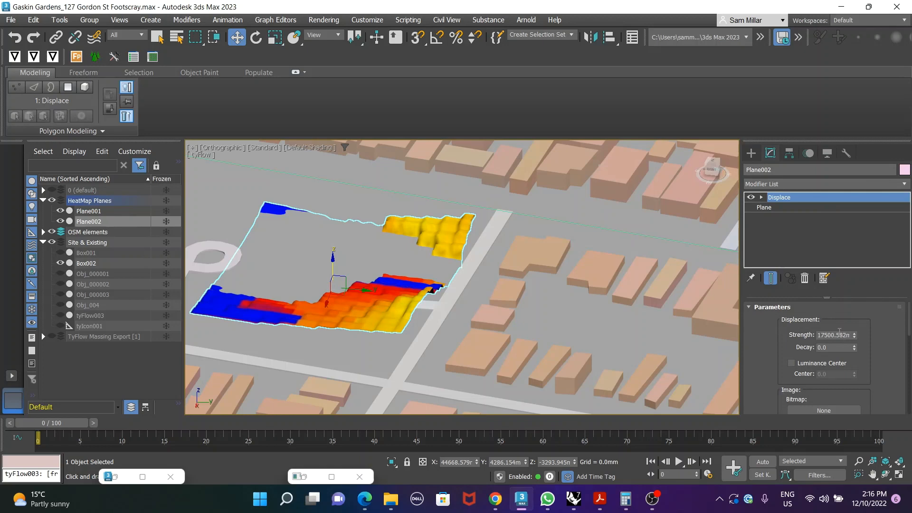
scroll(422, 302, "up", 3)
scroll(422, 301, "down", 3)
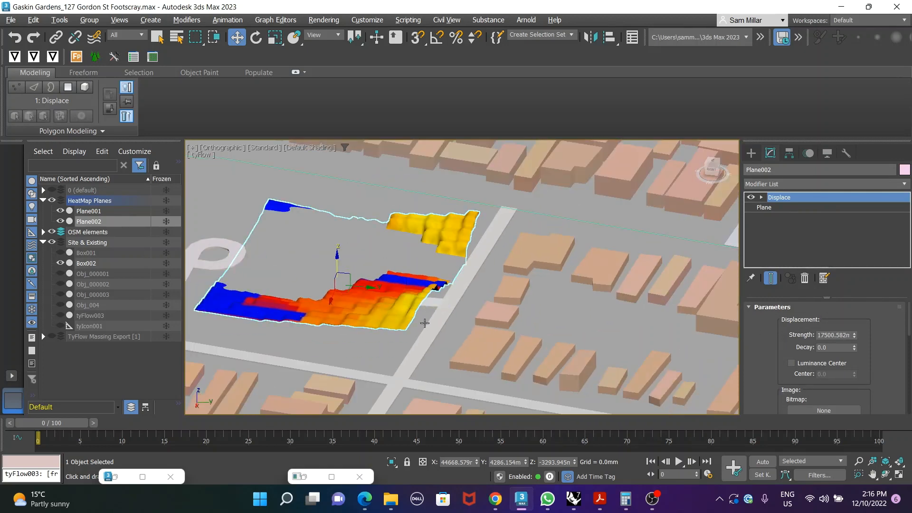
mouse_move(425, 323)
middle_mouse_down("alt")
mouse_move(426, 296)
mouse_move(425, 307)
middle_mouse_up("alt")
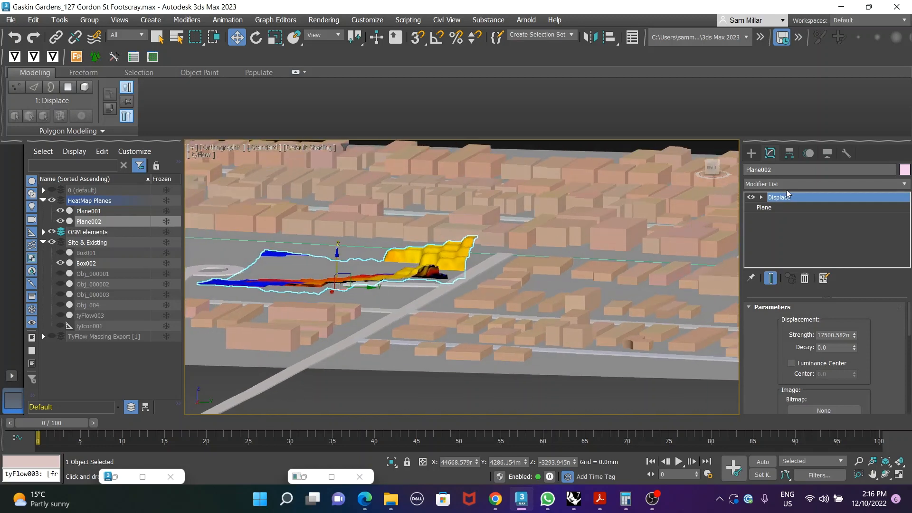
middle_click_drag(480, 260, 530, 277)
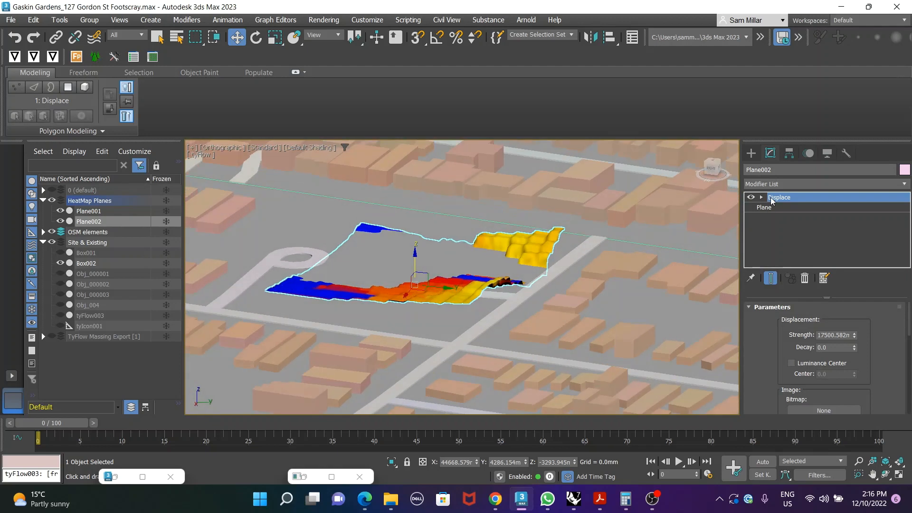
scroll(568, 238, "up", 3)
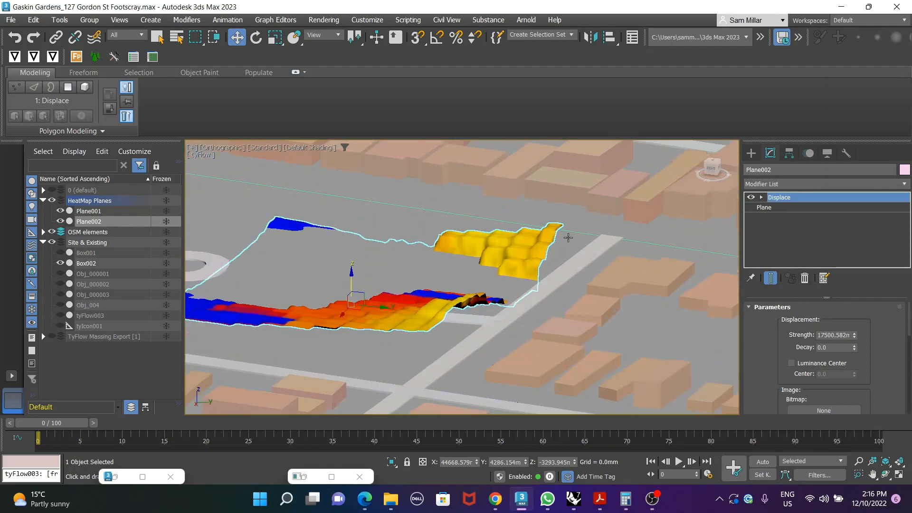
left_click(793, 185)
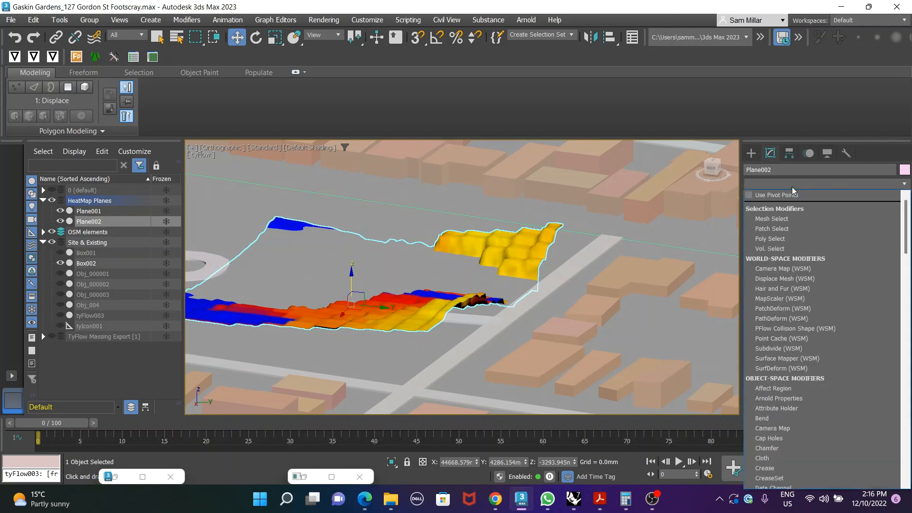
type("d")
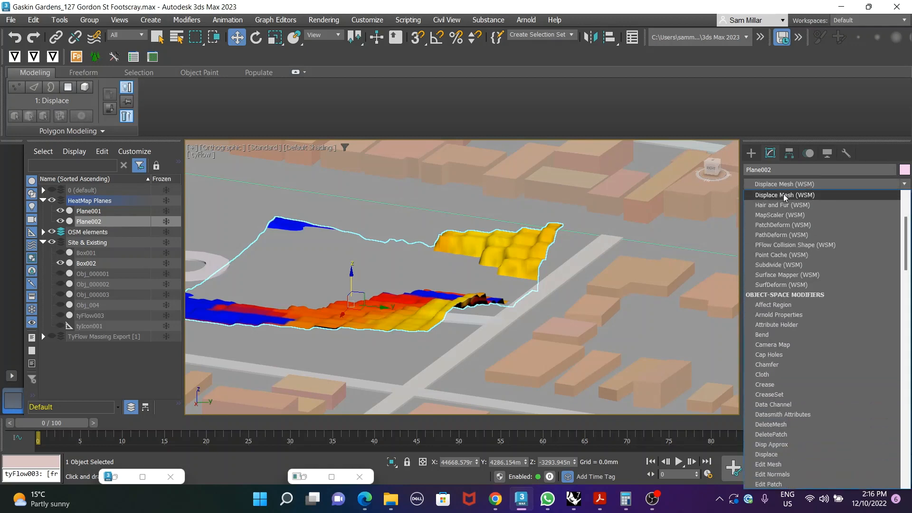
left_click(773, 455)
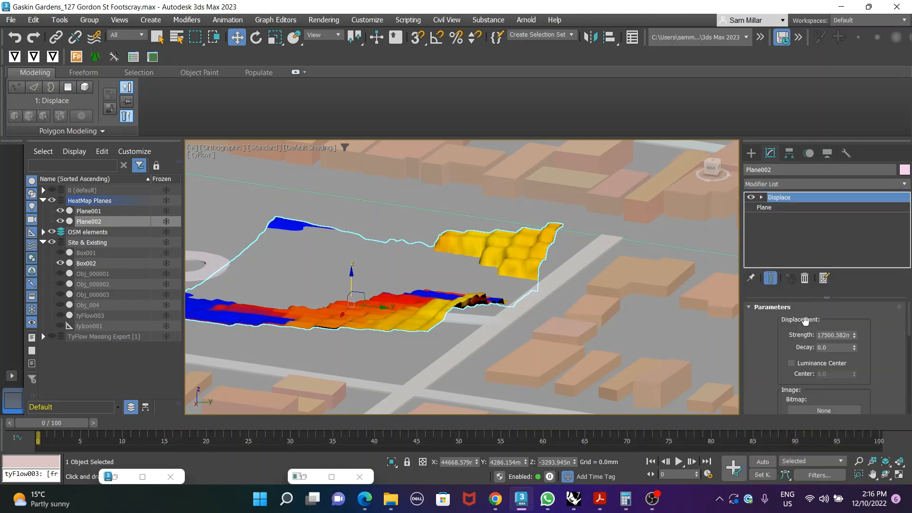
Step: Set Plane002's Displace strength to about 13131 mm, and hide Plane001 and the OSM elements layer
left_click_drag(857, 334, 864, 354)
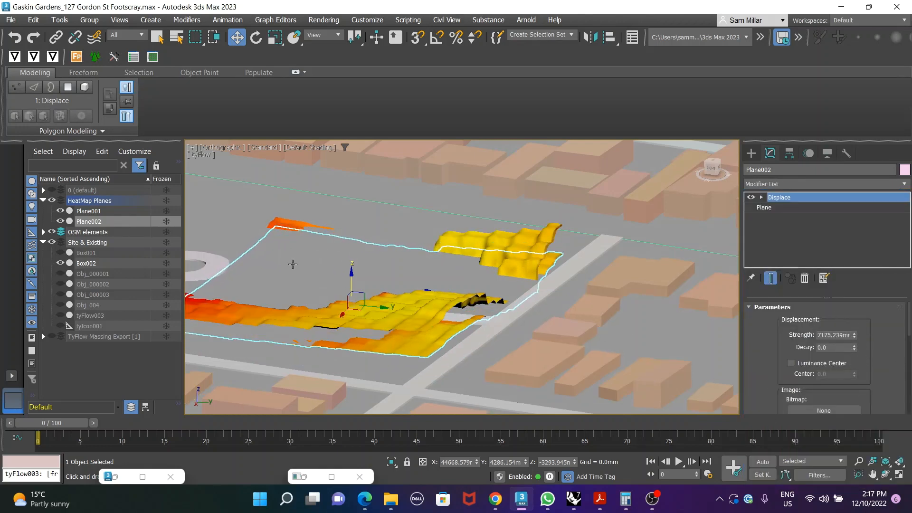
left_click(59, 211)
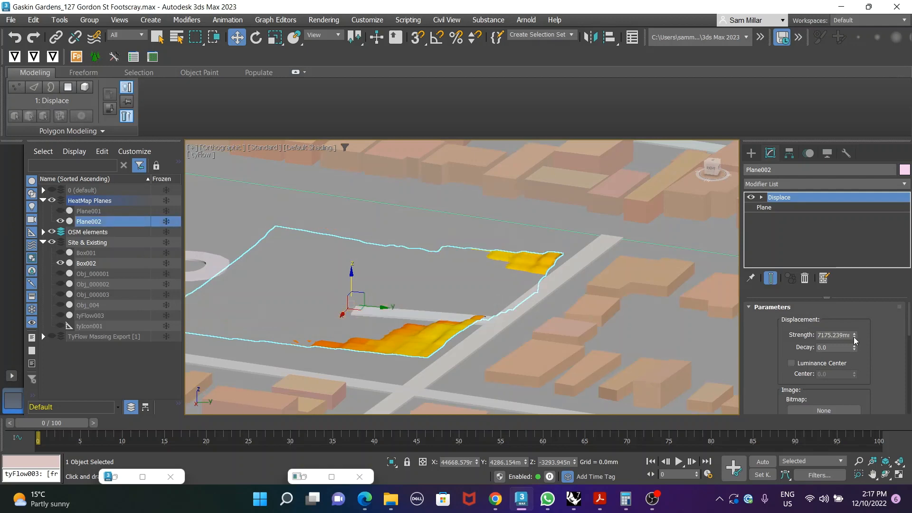
left_click_drag(855, 340, 855, 324)
left_click(53, 232)
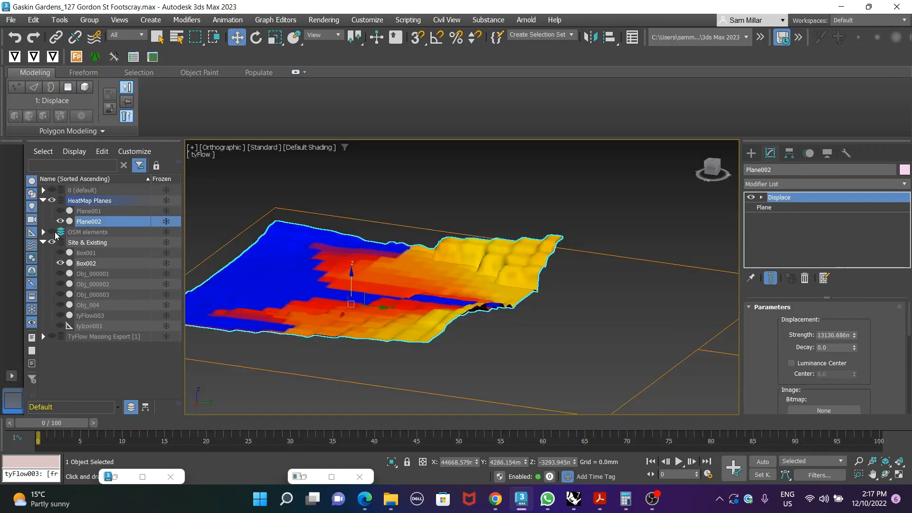
scroll(532, 318, "down", 3)
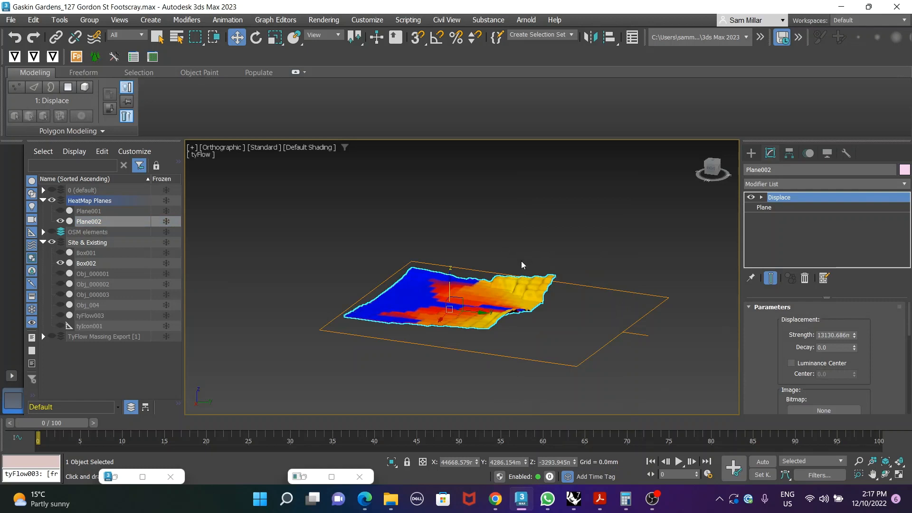
Step: Set Plane002's Displace strength to about 12212 mm and keep the plane selected
middle_click_drag(513, 249, 515, 268, "alt")
mouse_move(857, 337)
left_mouse_down()
mouse_move(852, 365)
mouse_move(855, 334)
left_mouse_up()
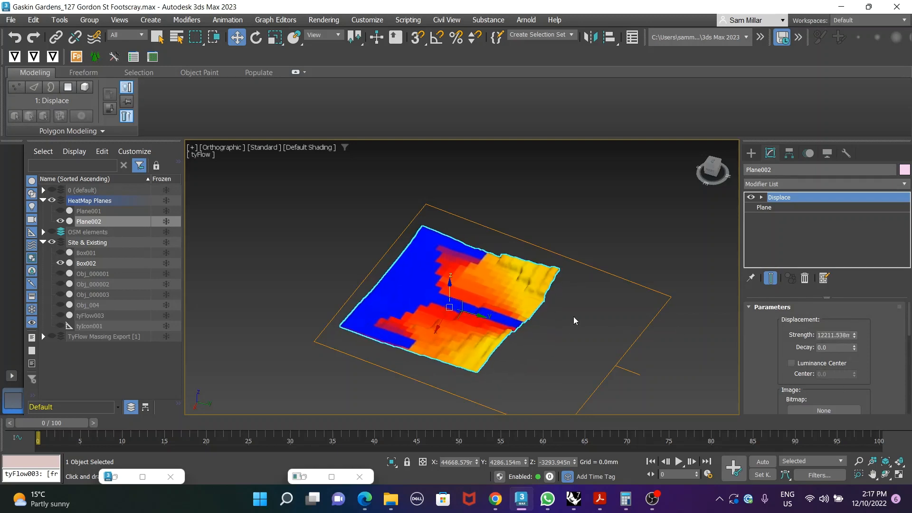
scroll(539, 310, "up", 4)
scroll(552, 294, "down", 6)
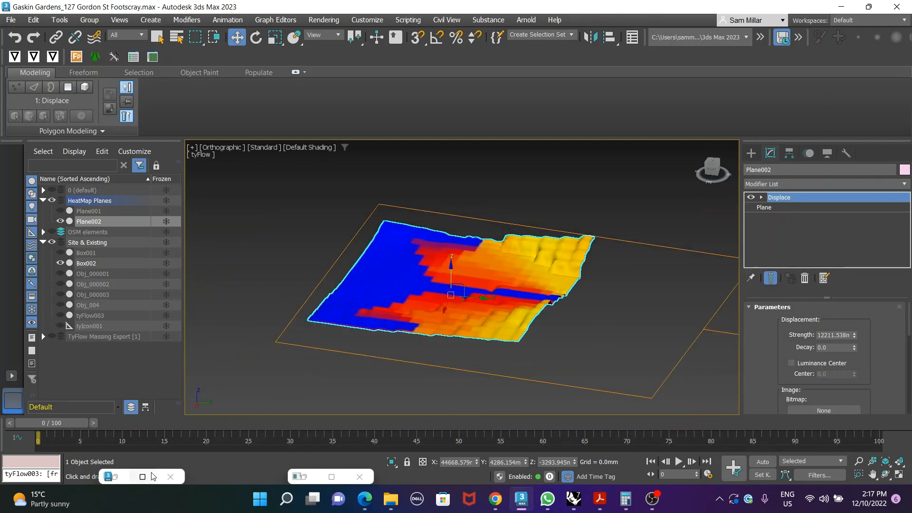
mouse_move(155, 474)
left_click(370, 381)
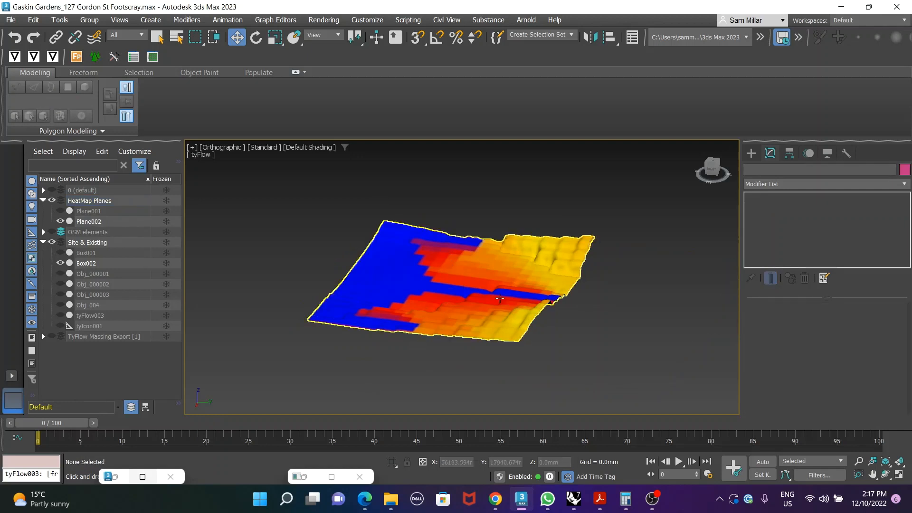
left_click(531, 288)
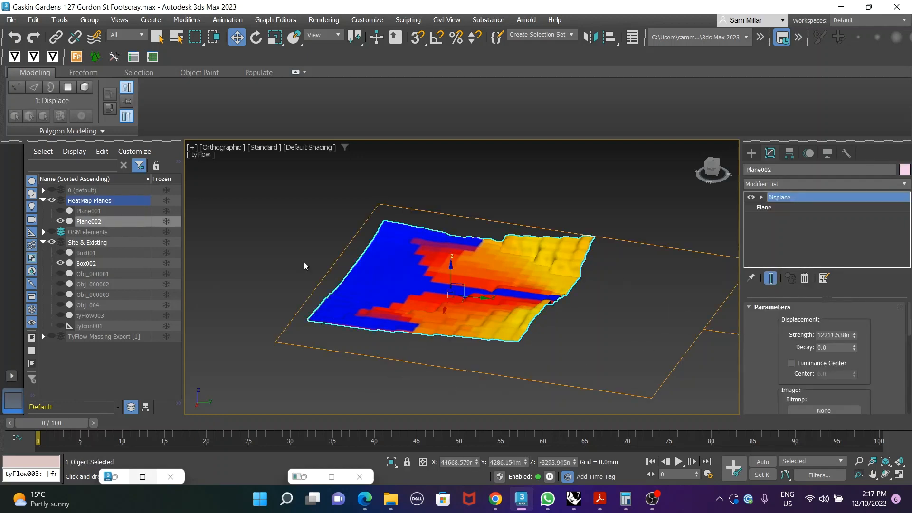
Step: Create a tyFlow object beside the site, unhiding its layer, and undo the extra duplicate icon
left_click(752, 154)
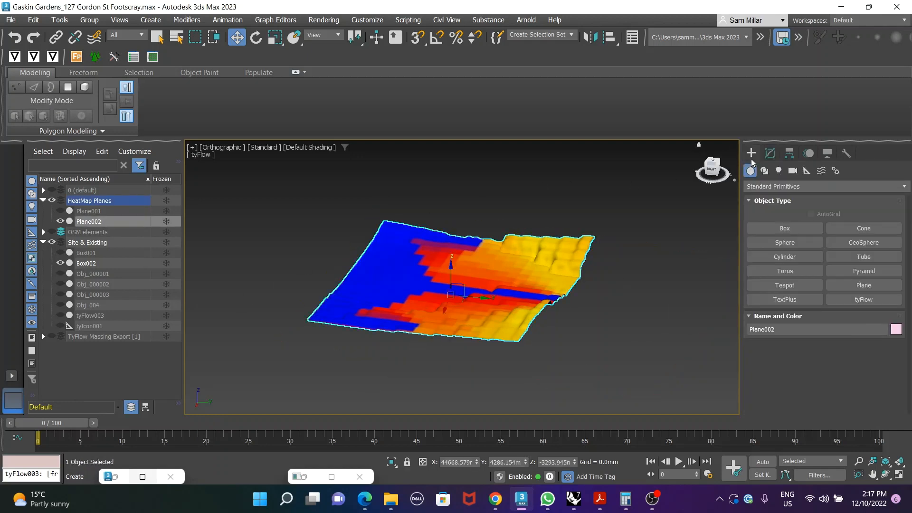
left_click(867, 301)
left_click(655, 251)
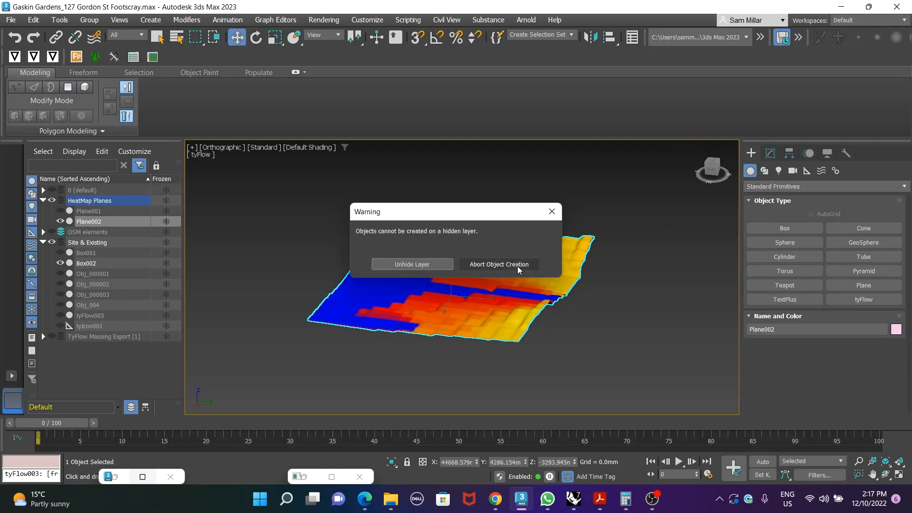
left_click(425, 269)
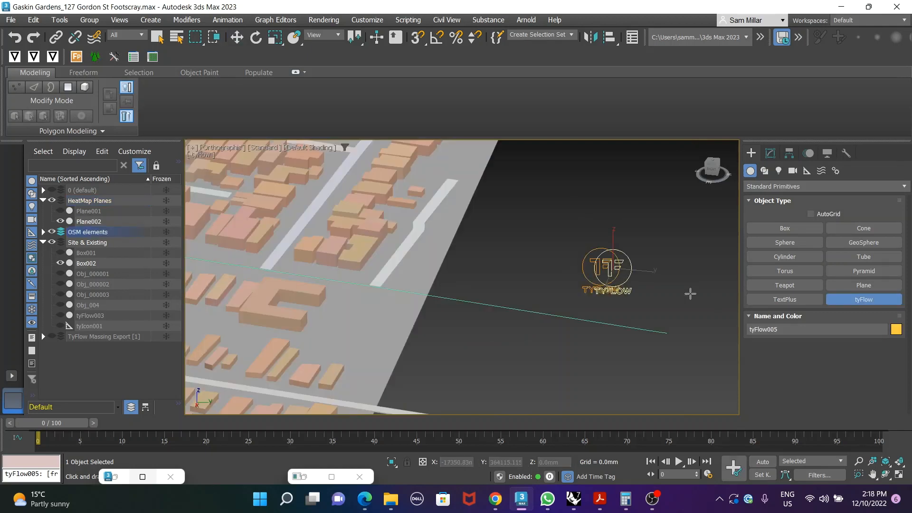
key("ctrl+z")
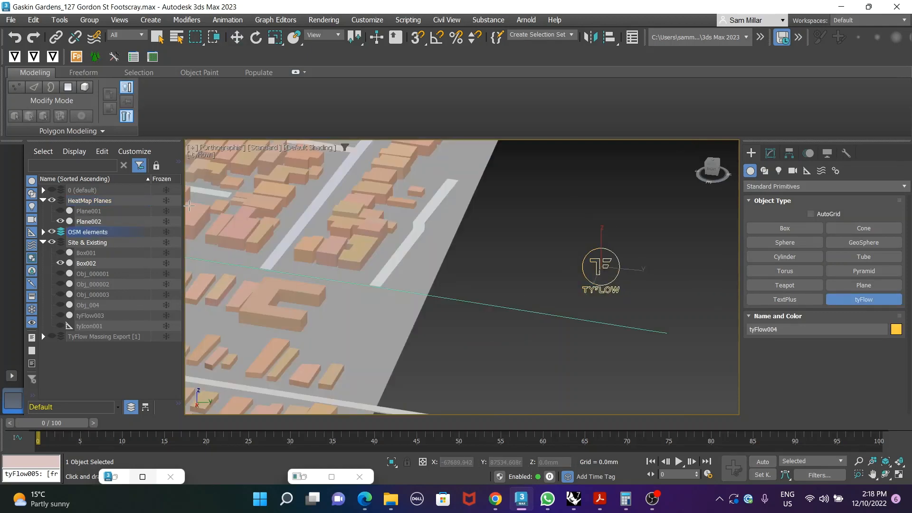
right_click(567, 259)
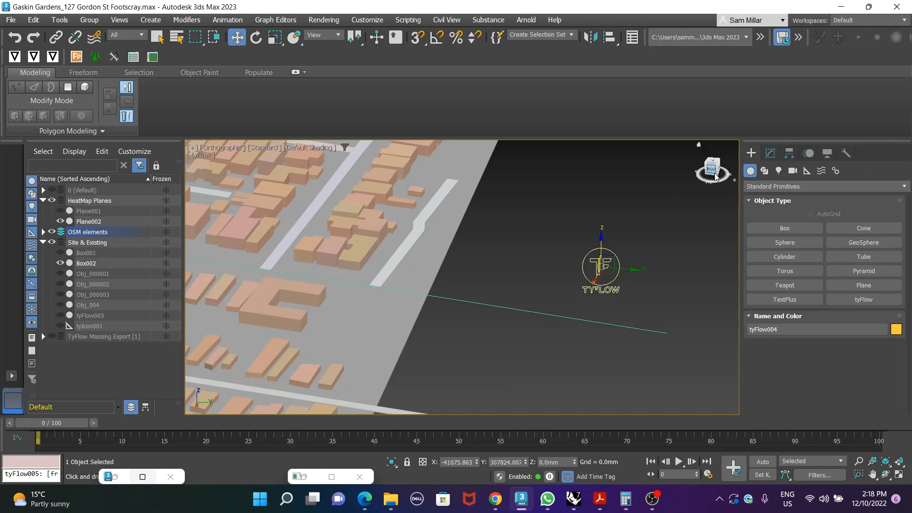
Step: Open the tyFlow editor from the new object and display the tyFlow003 flow
left_click(770, 153)
left_click(829, 331)
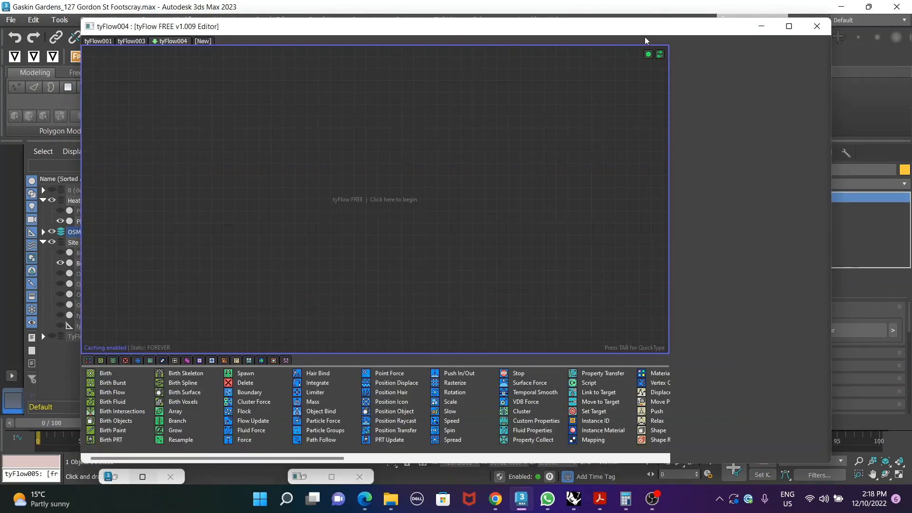
left_click(143, 41)
left_click_drag(822, 39, 643, 28)
middle_click_drag(438, 156, 427, 179)
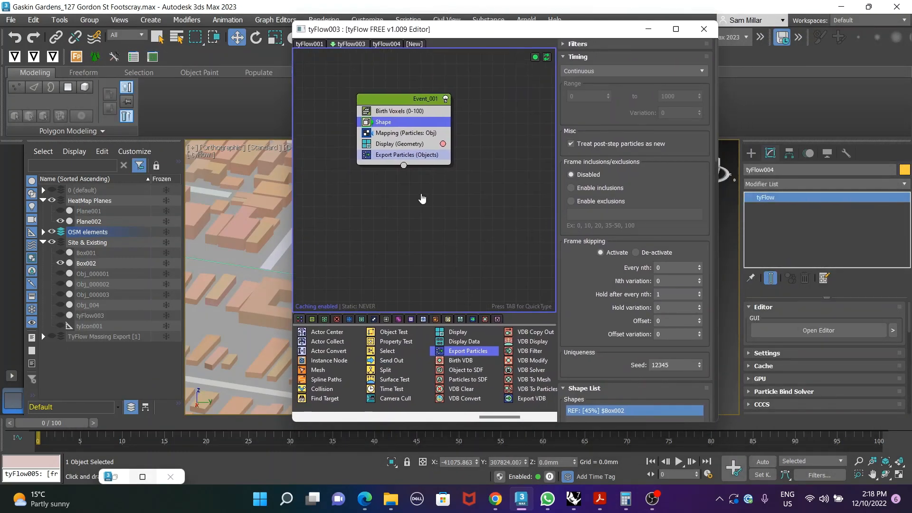
Step: Switch to WhatsApp to view the four-view heat map image, and return to 3ds Max
left_click(548, 499)
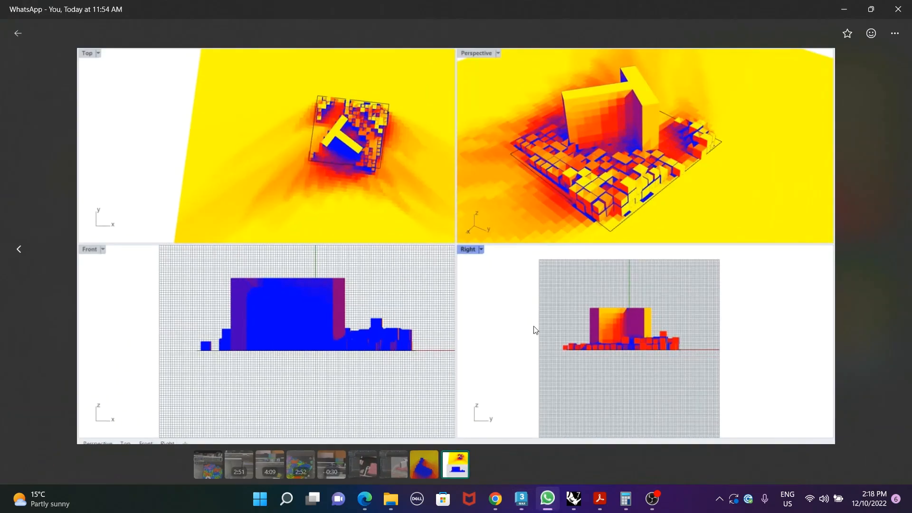
left_click(844, 9)
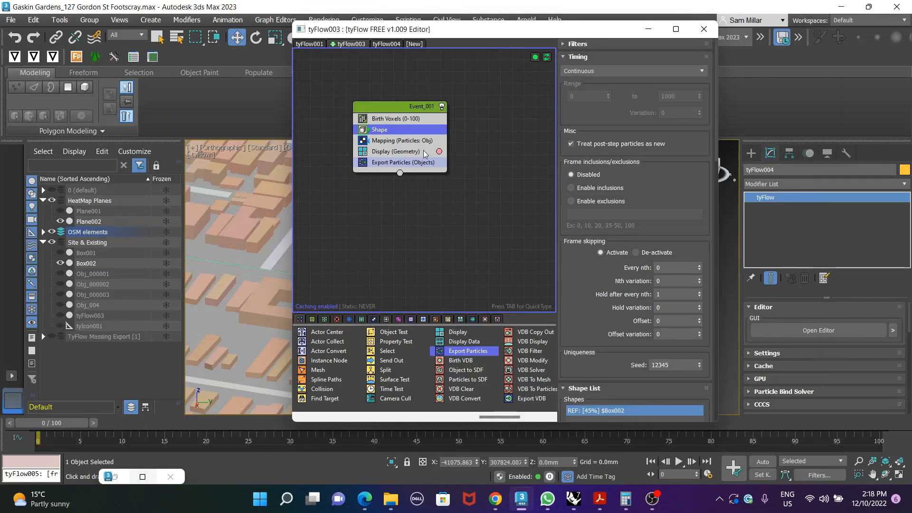
Step: Copy Event_001 in the tyFlow003 flow and paste the duplicate beside the original
middle_click_drag(460, 130, 425, 171)
left_click(362, 144)
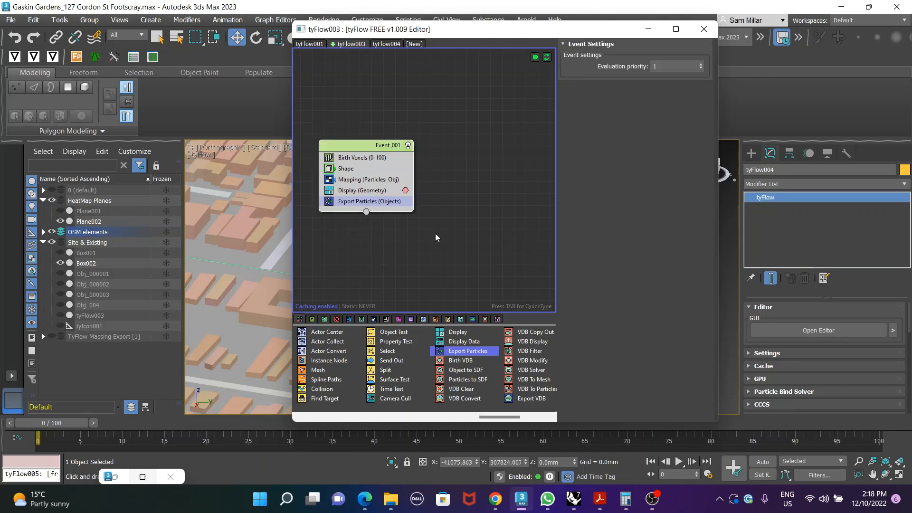
left_click(486, 212)
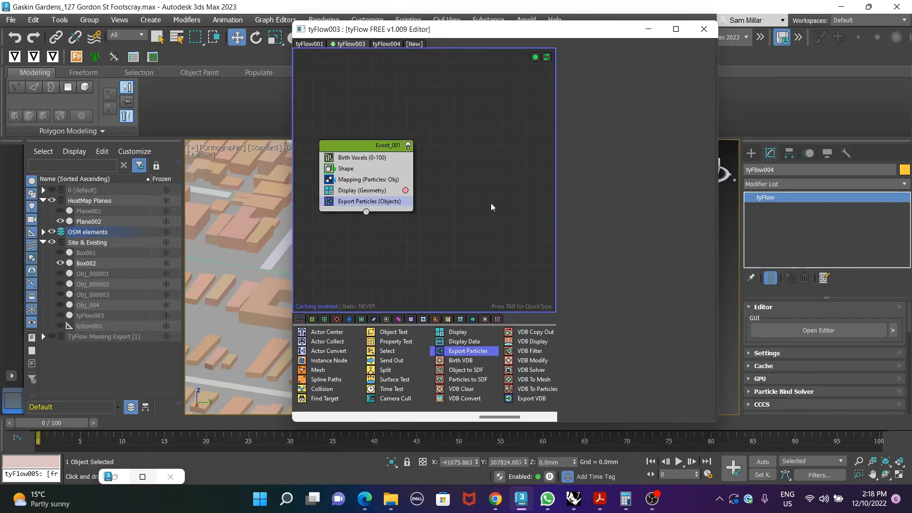
middle_click_drag(493, 182, 450, 191)
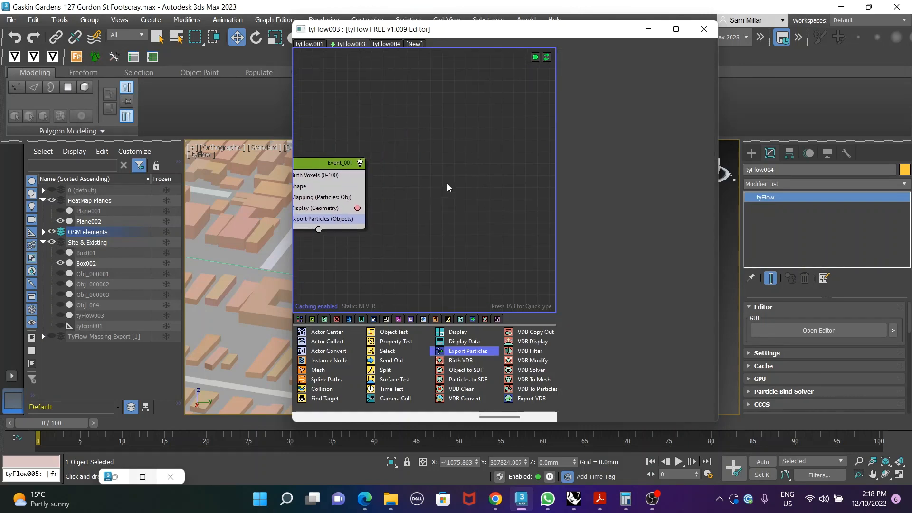
left_click_drag(299, 163, 345, 152)
right_click(350, 153)
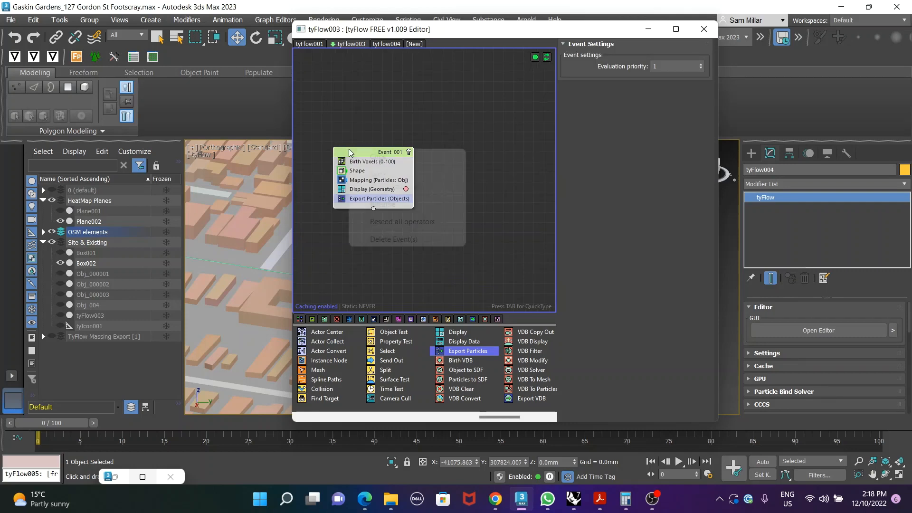
left_click(375, 158)
right_click(468, 157)
left_click(480, 164)
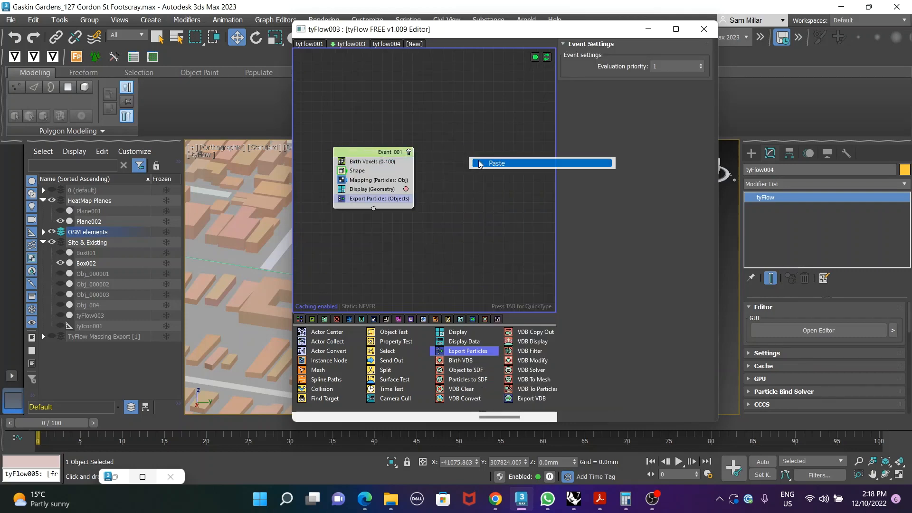
scroll(480, 141, "up", 1)
middle_click_drag(480, 142, 462, 177)
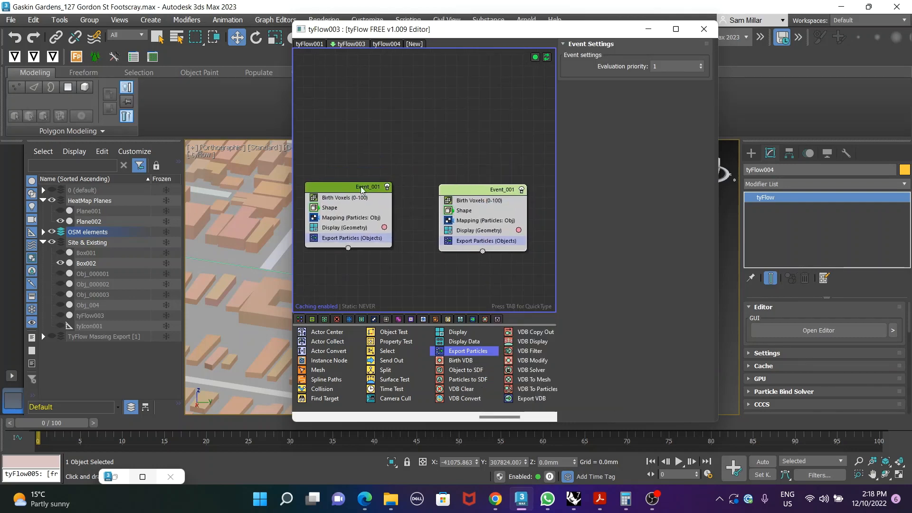
left_click(348, 191)
right_click(345, 190)
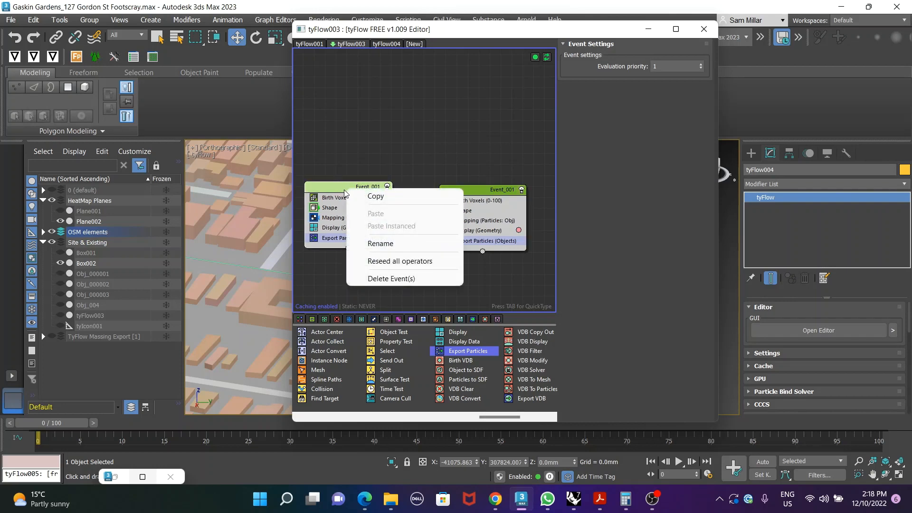
left_click(406, 162)
Step: Open the Birth Voxels settings of the copied event and move the tyFlow editor clear of the site model
left_click(474, 191)
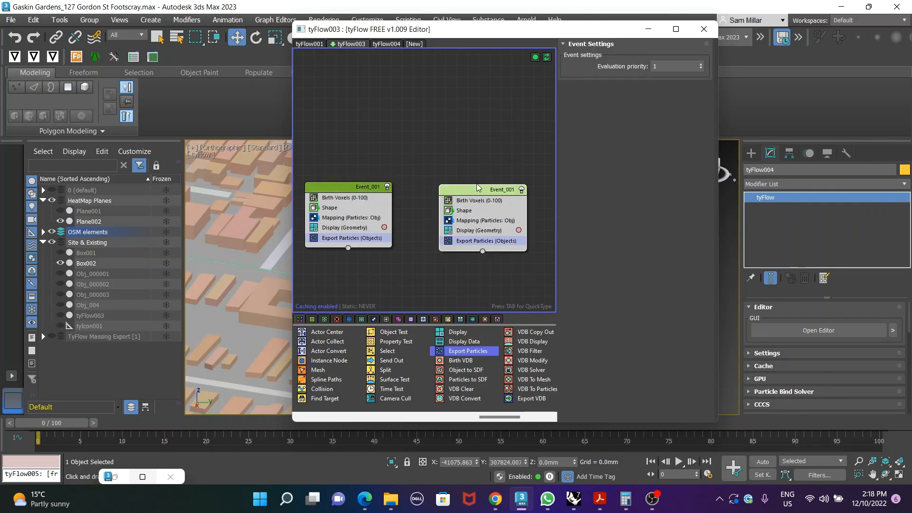
middle_click_drag(504, 174, 438, 184)
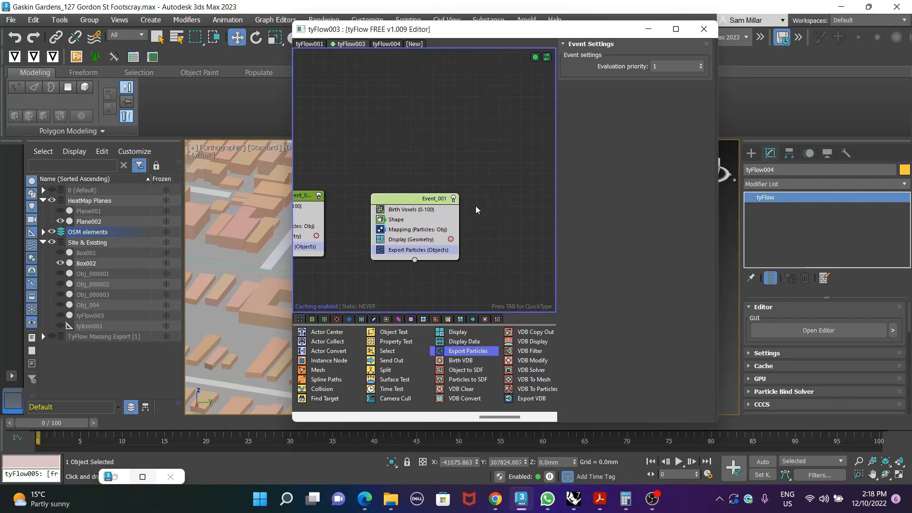
scroll(477, 207, "up", 1)
left_click(423, 212)
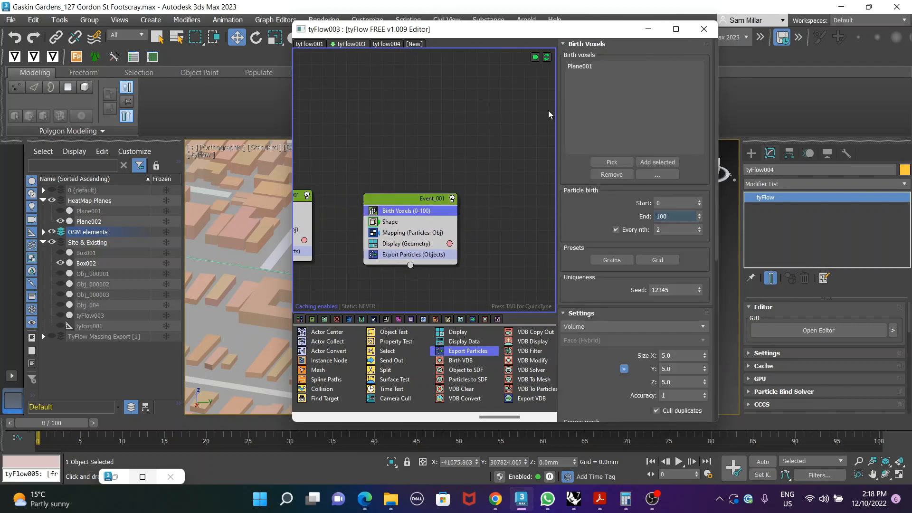
left_click_drag(547, 29, 704, 59)
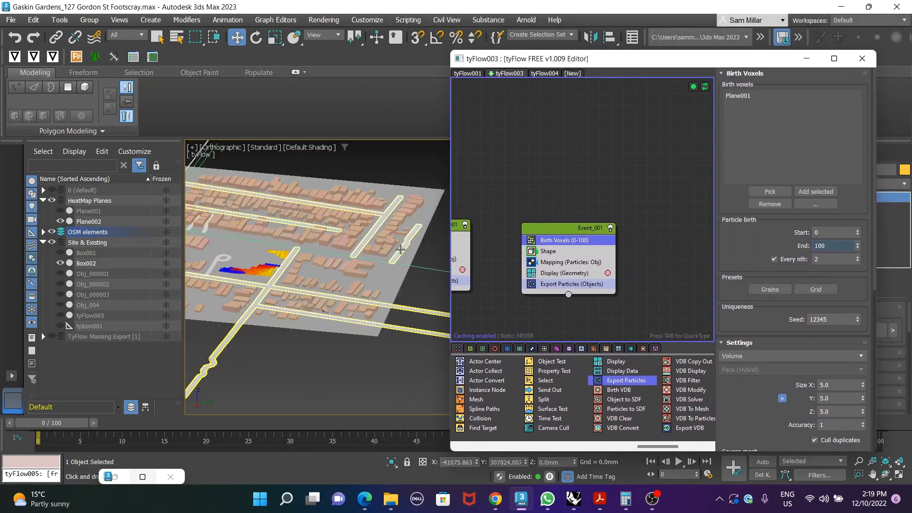
Step: Replace Plane001 with the heat map plane Plane002 in the copied event's Birth Voxels object list
scroll(226, 272, "up", 6)
middle_click_drag(261, 248, 291, 267)
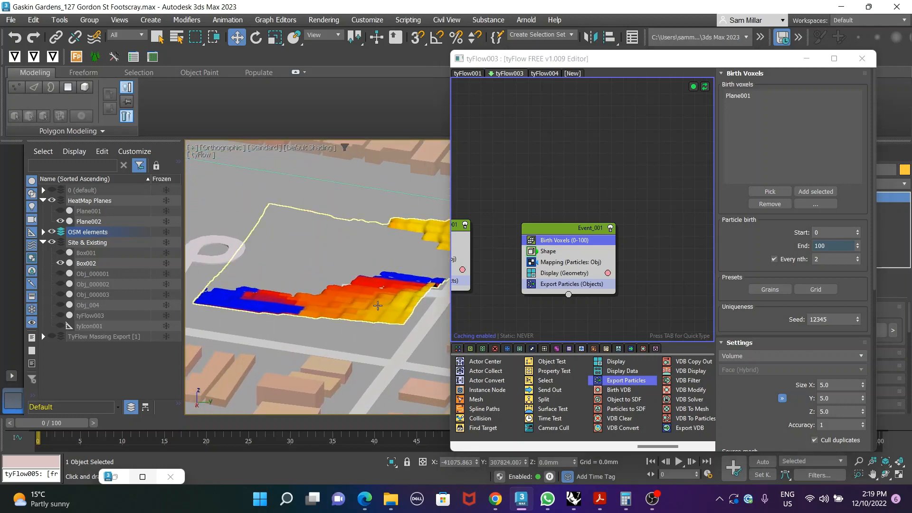
scroll(378, 306, "down", 5)
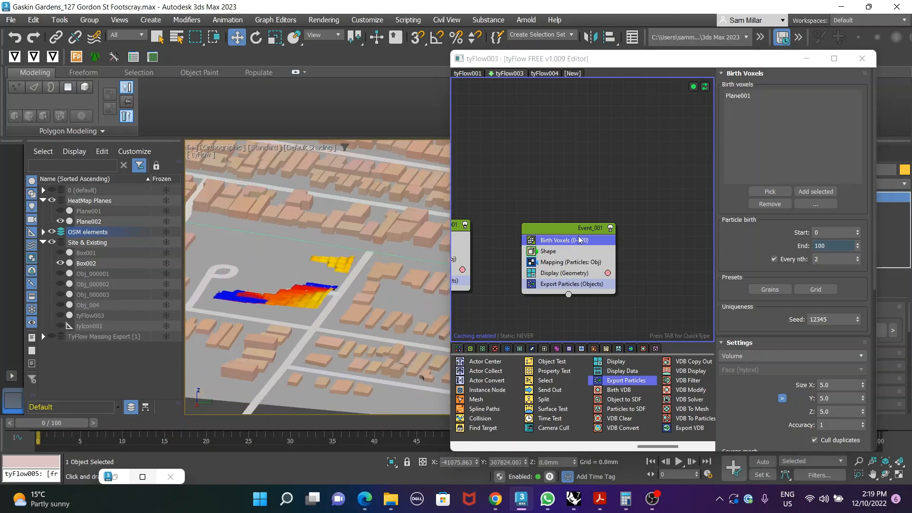
left_click(756, 96)
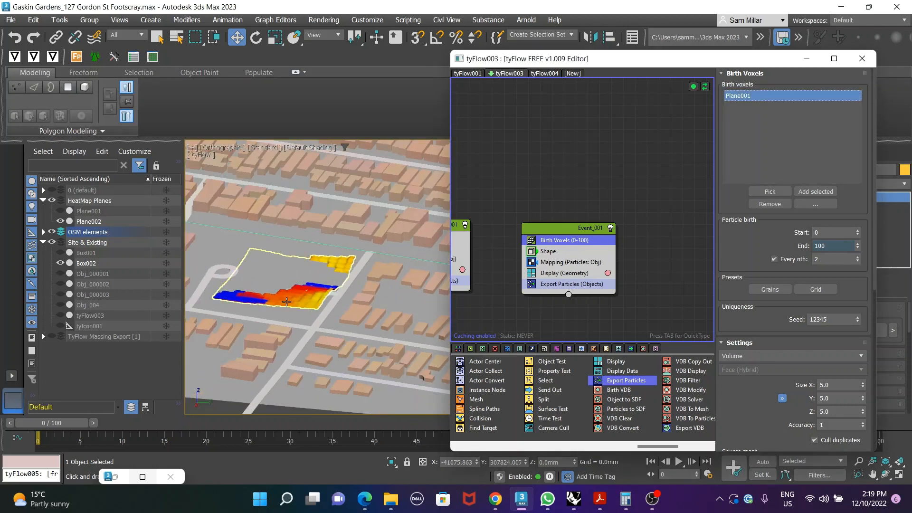
left_click(322, 306)
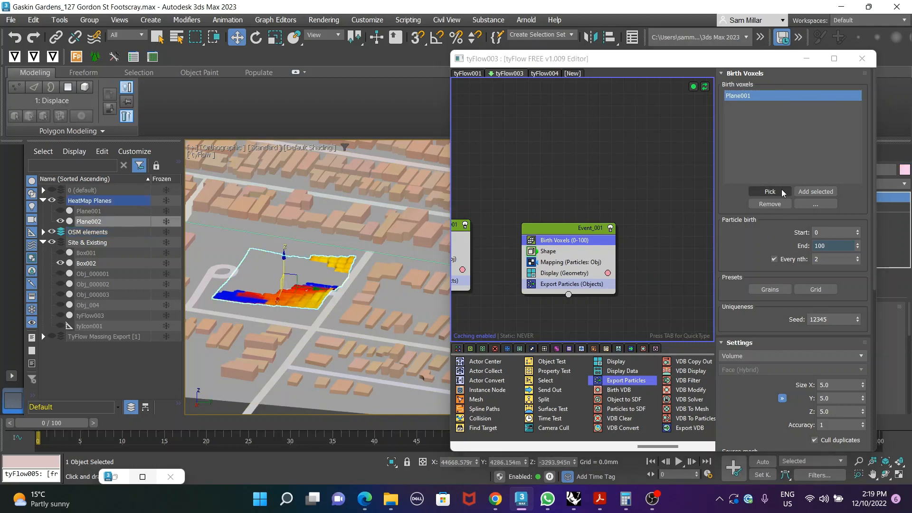
left_click(803, 193)
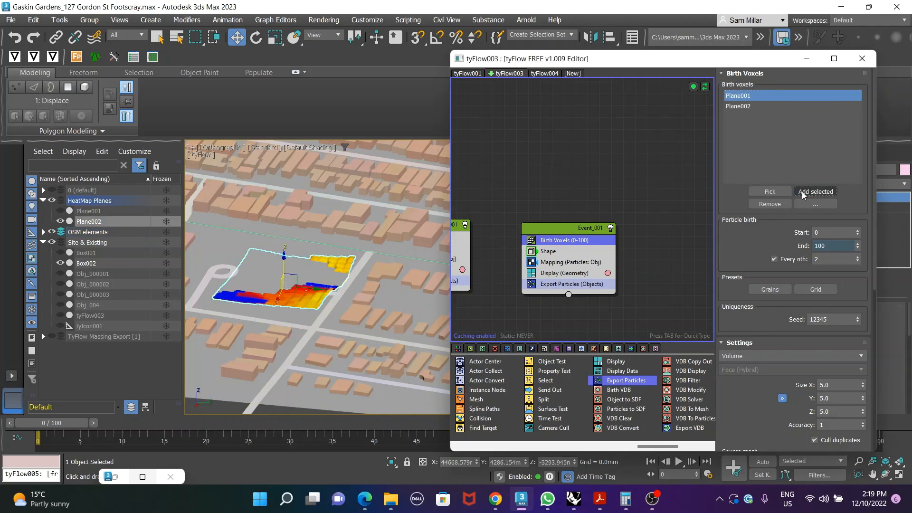
left_click(759, 95)
left_click(768, 205)
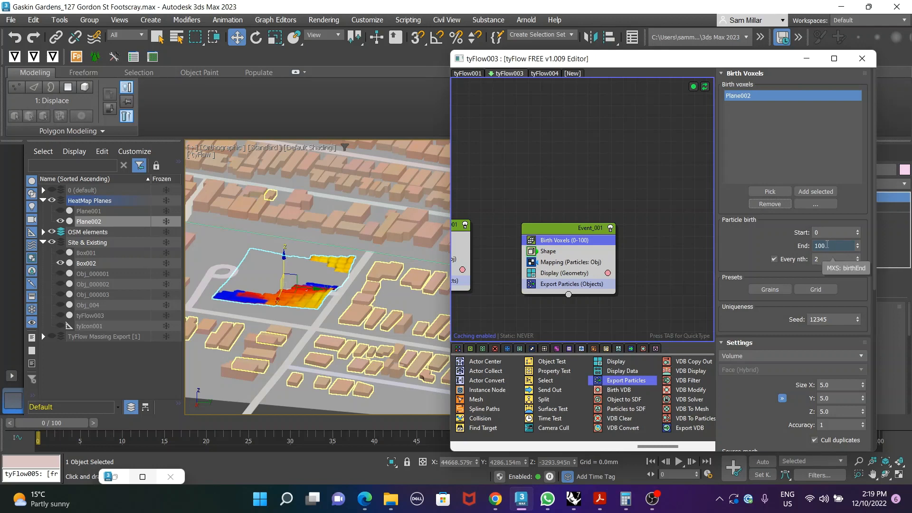
Step: Open the copied event's Shape settings and select the reference box Box002 beside the tyFlow icon in the model
left_click(586, 255)
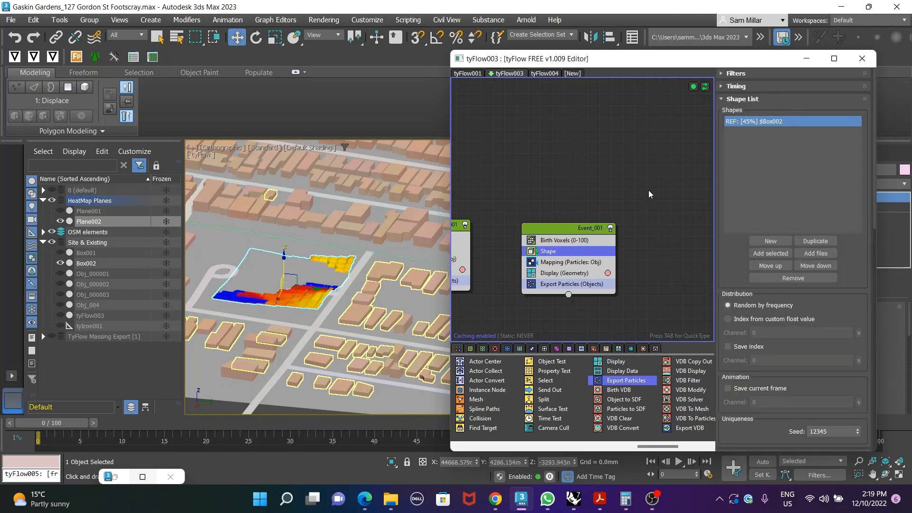
scroll(368, 249, "down", 3)
middle_click_drag(358, 250, 350, 284)
scroll(357, 274, "down", 3)
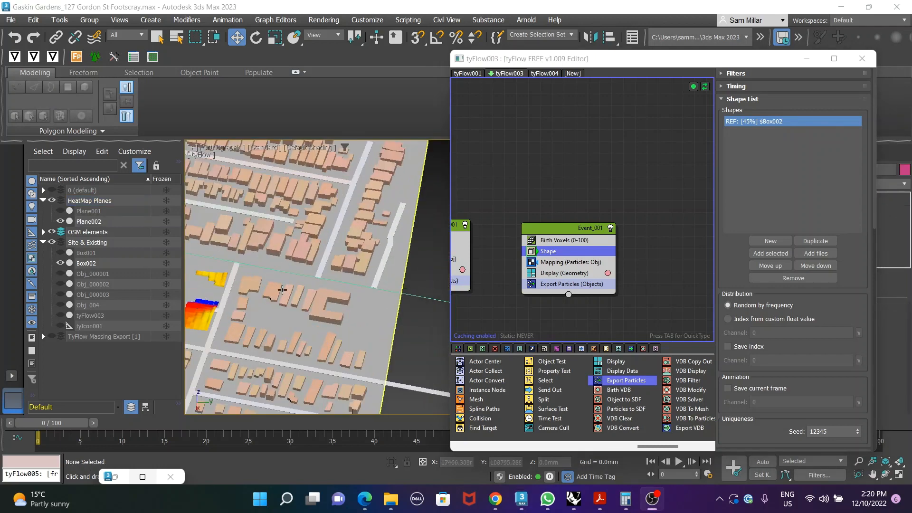
scroll(399, 262, "down", 1)
middle_click_drag(336, 295, 210, 295)
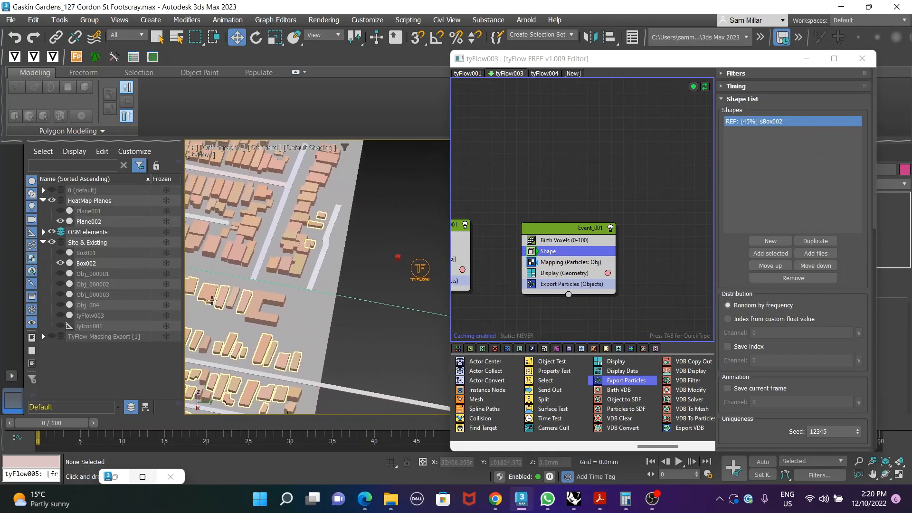
middle_click_drag(281, 296, 339, 295)
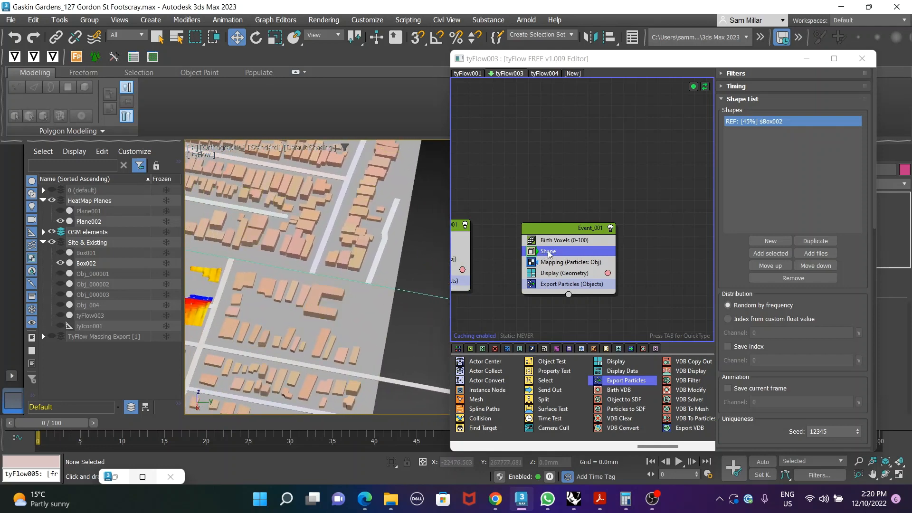
middle_click_drag(397, 292, 348, 298)
left_click(407, 252)
scroll(422, 294, "up", 3)
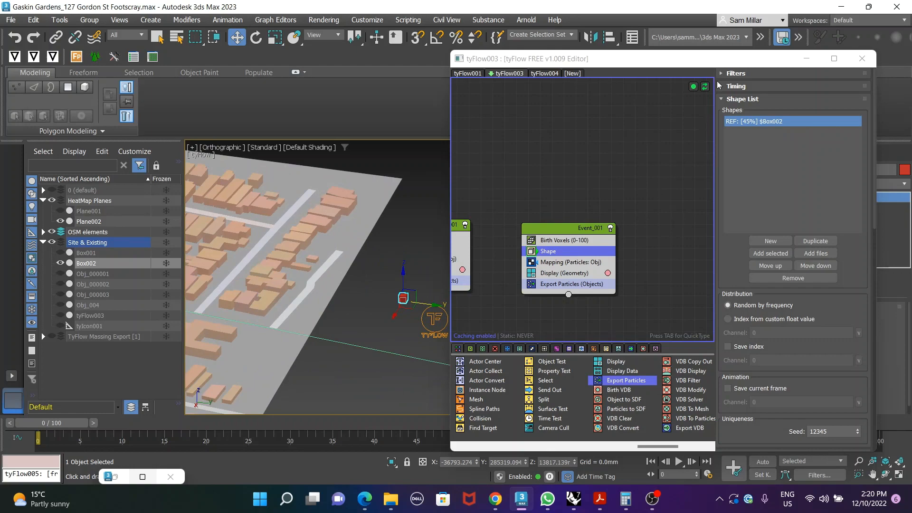
Step: Move the tyFlow editor aside and examine the heat map plane within the site and the reference box beside the tyFlow icon
mouse_move(739, 55)
left_mouse_down()
mouse_move(248, 49)
mouse_move(730, 61)
left_mouse_up()
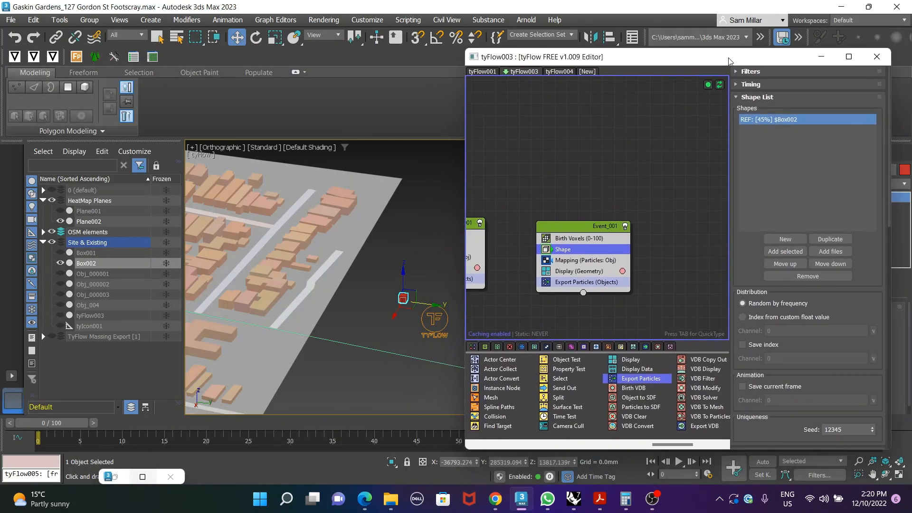
scroll(247, 307, "up", 3)
middle_click_drag(247, 308, 291, 302)
scroll(317, 336, "up", 10)
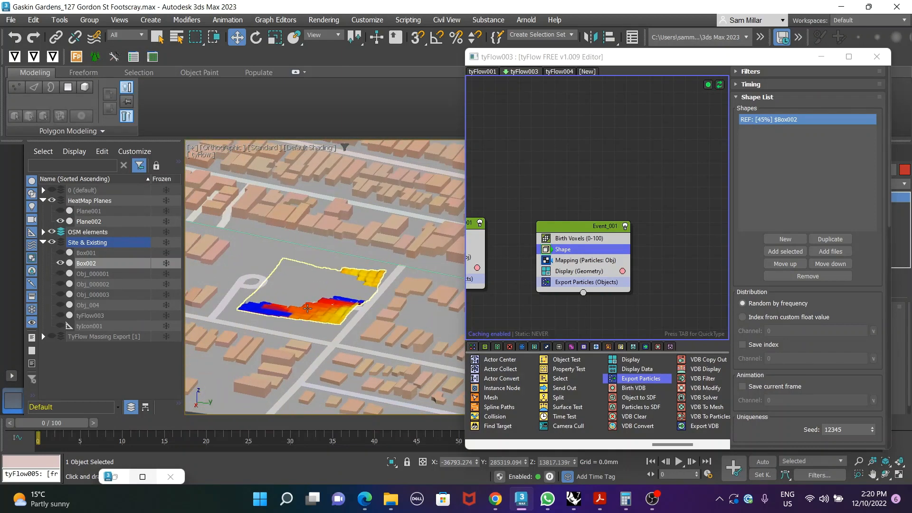
middle_click_drag(326, 338, 297, 245)
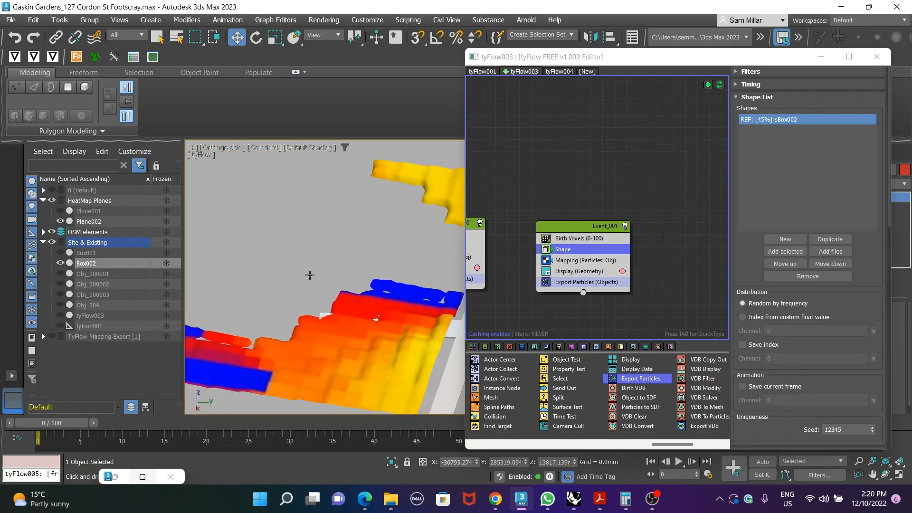
scroll(309, 272, "down", 5)
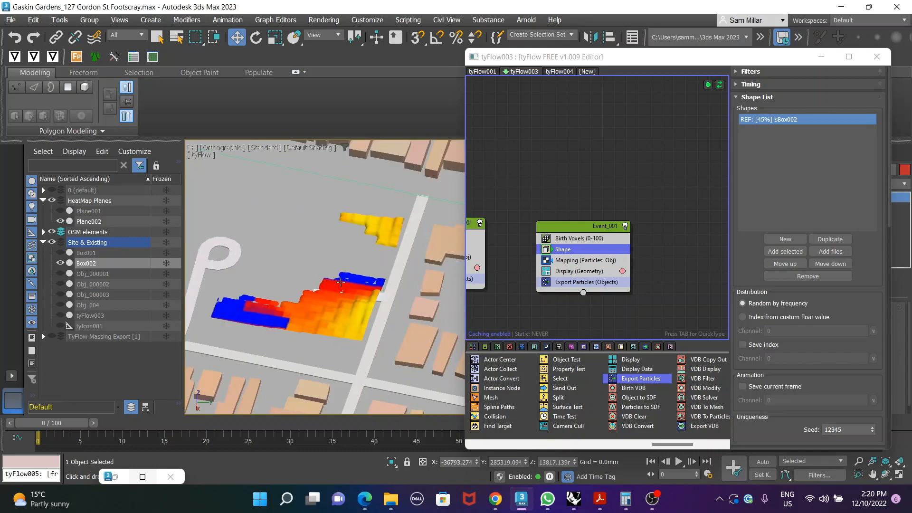
middle_click_drag(328, 283, 248, 278, "alt")
scroll(254, 344, "down", 4)
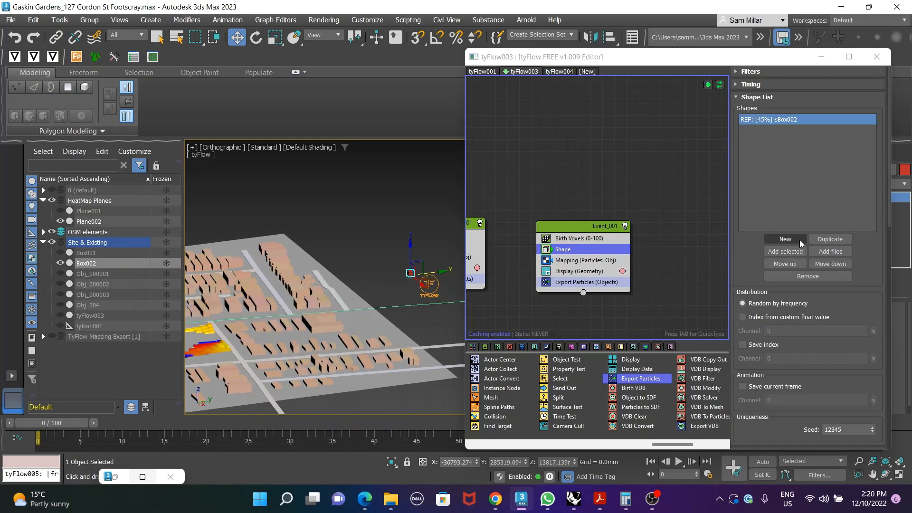
Step: Remove the existing entry from the copied event's Shape list and add the selected box Box002 again as its reference shape
left_click(818, 276)
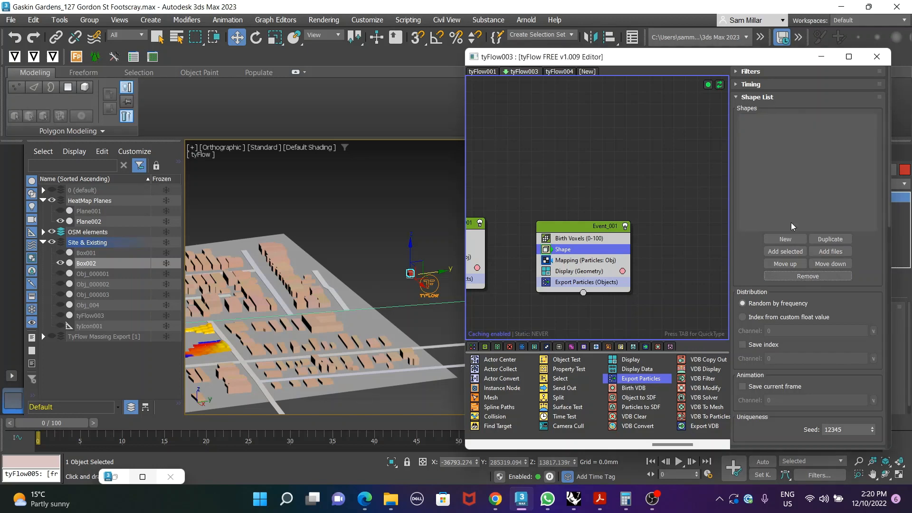
left_click(775, 240)
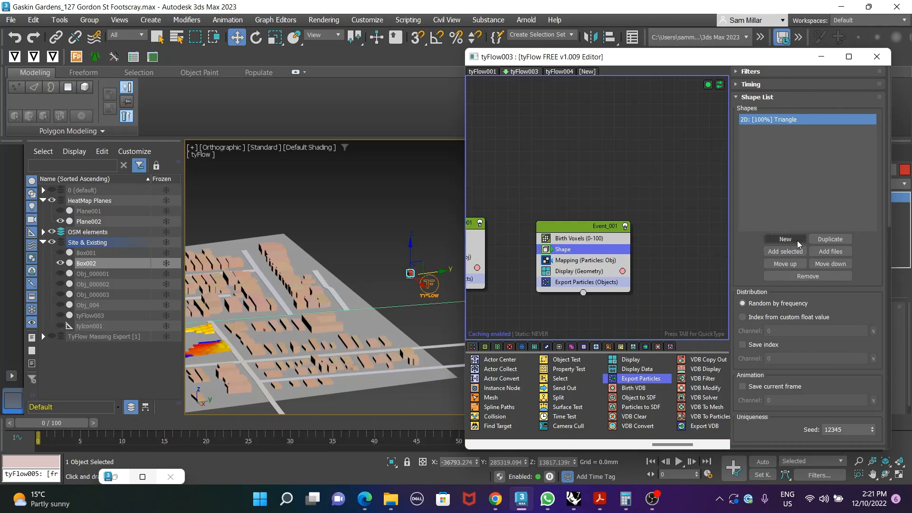
left_click(808, 277)
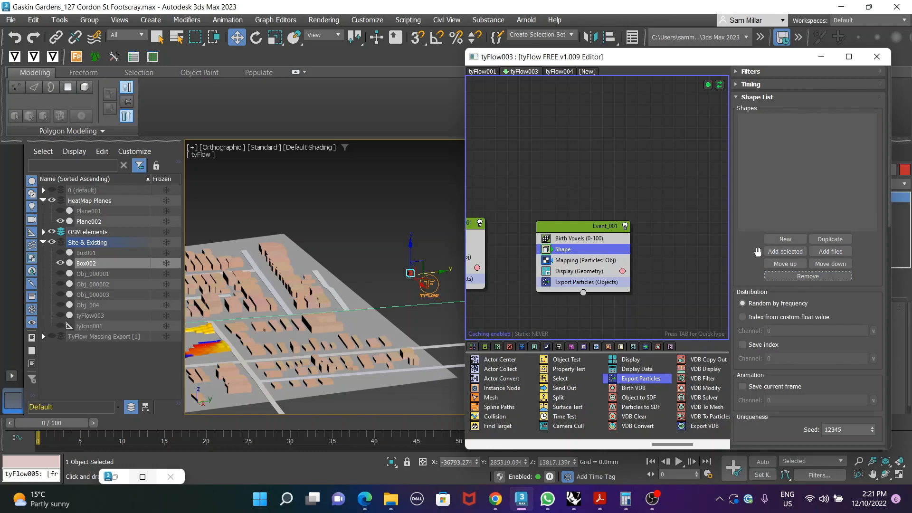
left_click(798, 252)
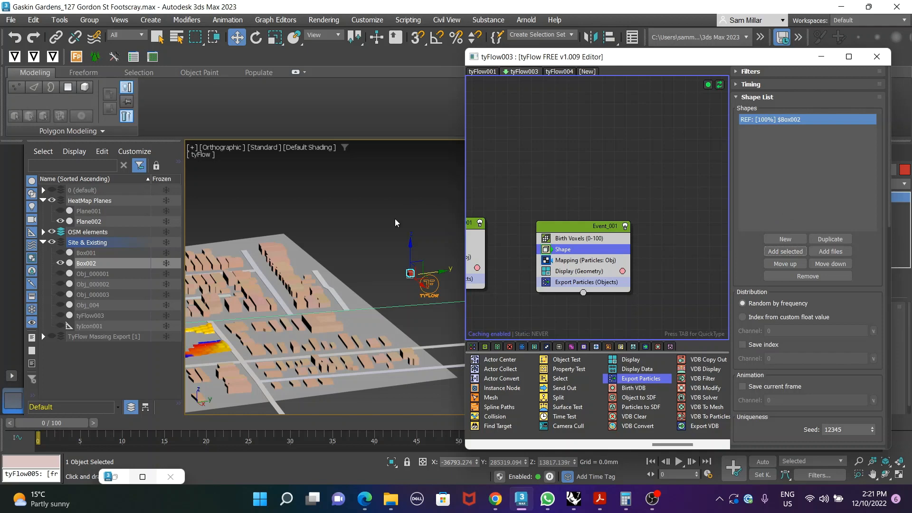
left_click(406, 259)
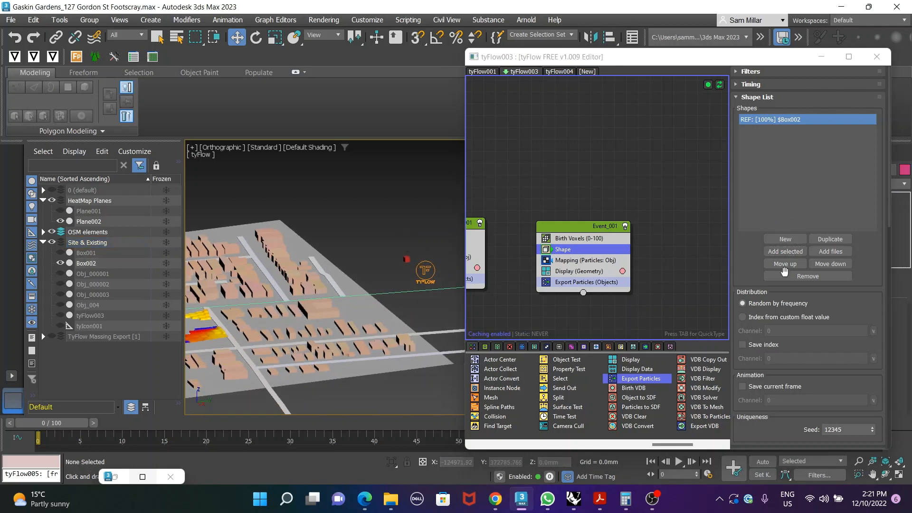
scroll(784, 271, "down", 8)
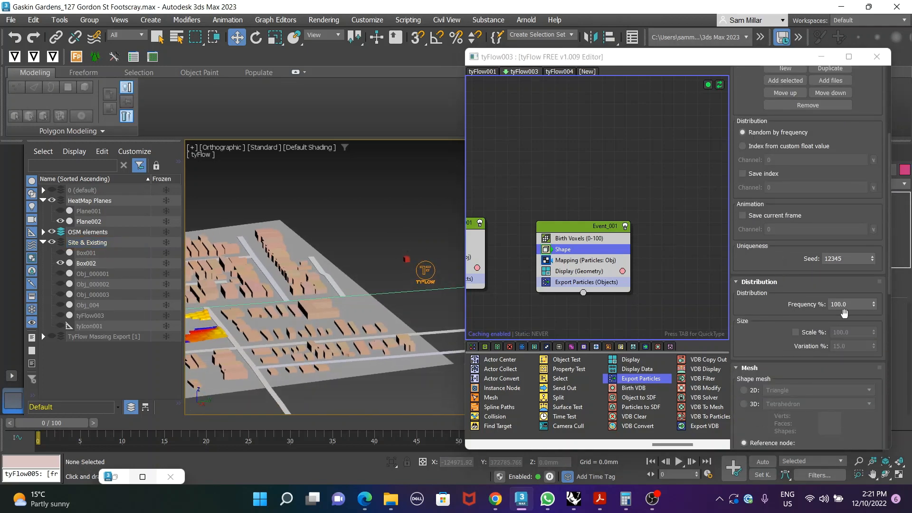
Step: Replace Plane001 with the heat map plane Plane002 in the copied event's Mapping object list, and deselect the plane
mouse_move(348, 276)
middle_mouse_down("alt")
mouse_move(370, 244)
mouse_move(357, 280)
middle_mouse_up("alt")
scroll(357, 280, "up", 2)
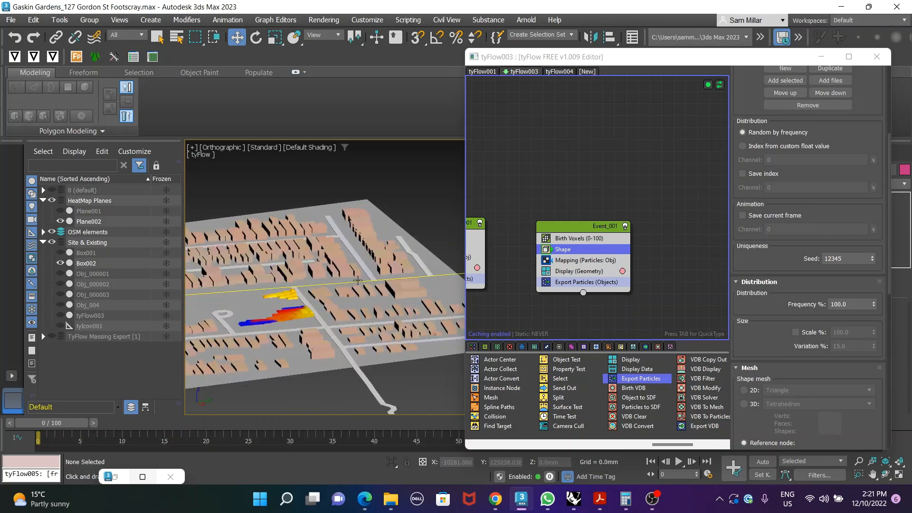
left_click(580, 261)
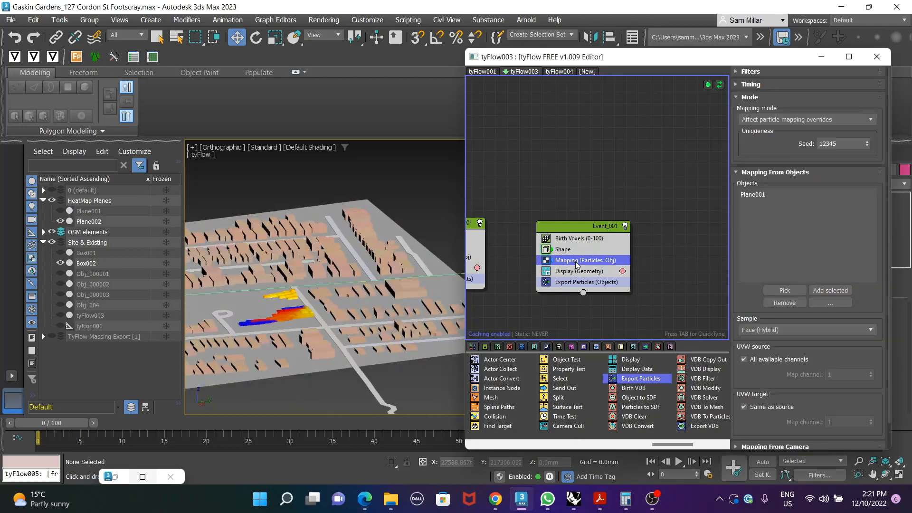
left_click(768, 195)
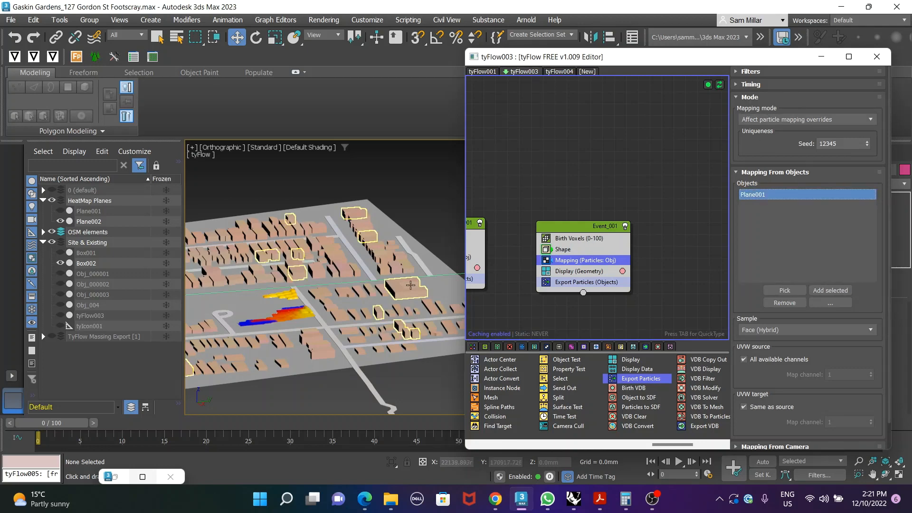
left_click(305, 314)
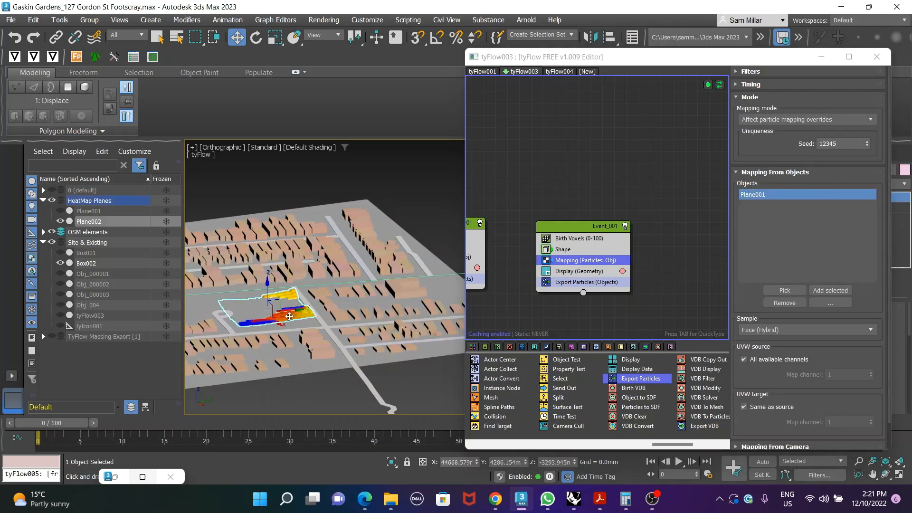
left_click(830, 291)
left_click(766, 195)
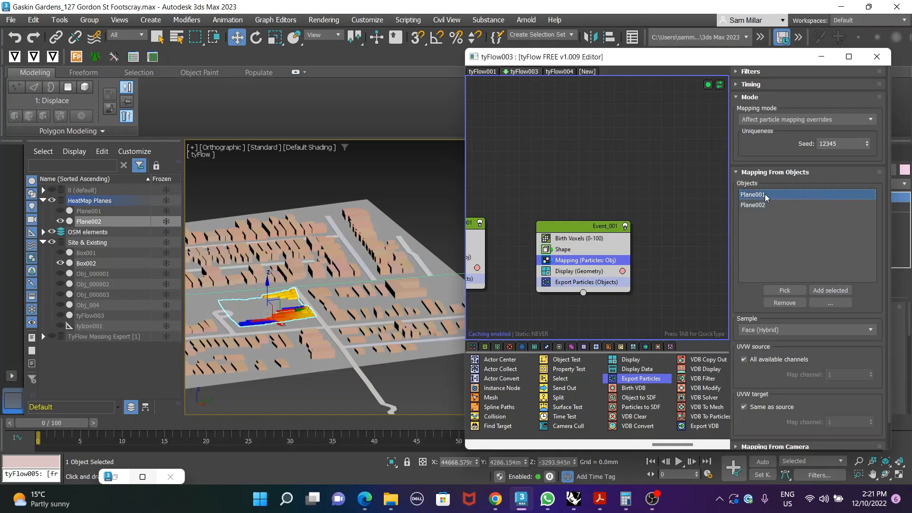
left_click(785, 302)
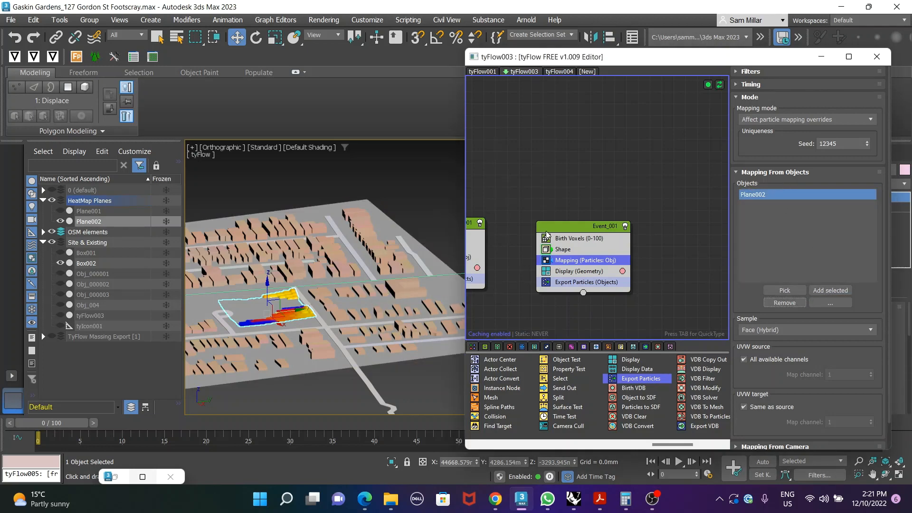
left_click(424, 219)
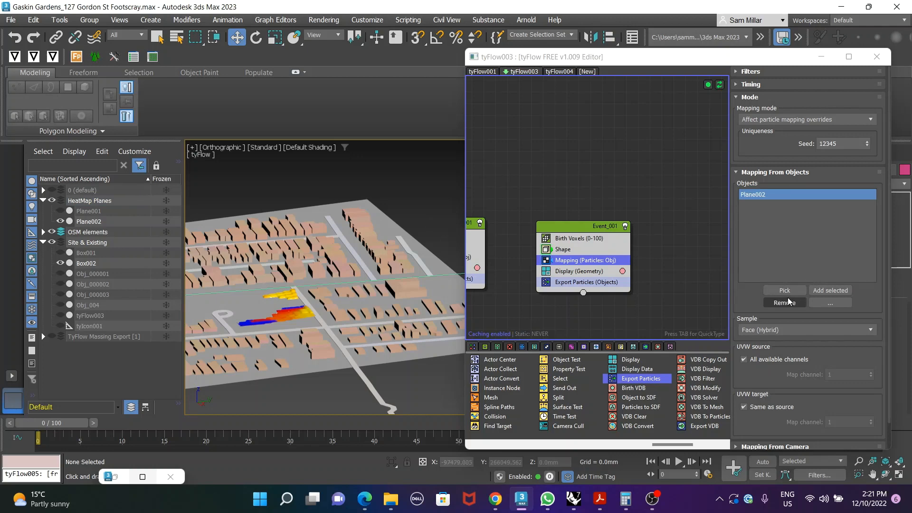
Step: Check the available display modes in the copied event's Display operator
left_click(584, 272)
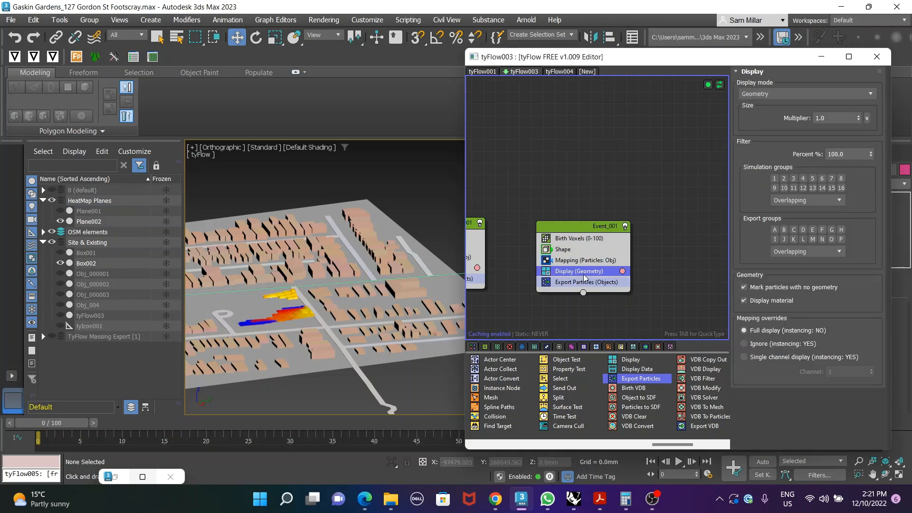
left_click(808, 95)
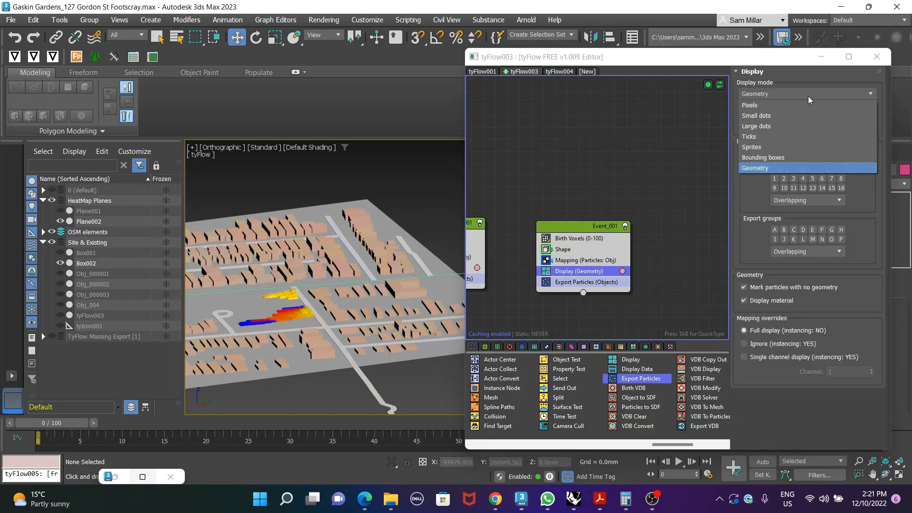
left_click(808, 96)
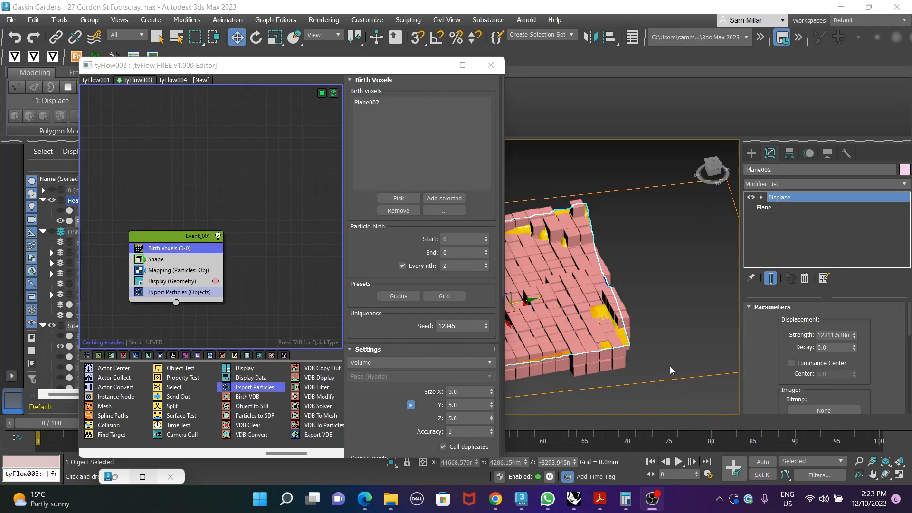
Step: Move the tyFlow editor clear of the voxel massing and examine the image map assigned in Plane002's Displace modifier
middle_click_drag(645, 329, 751, 308)
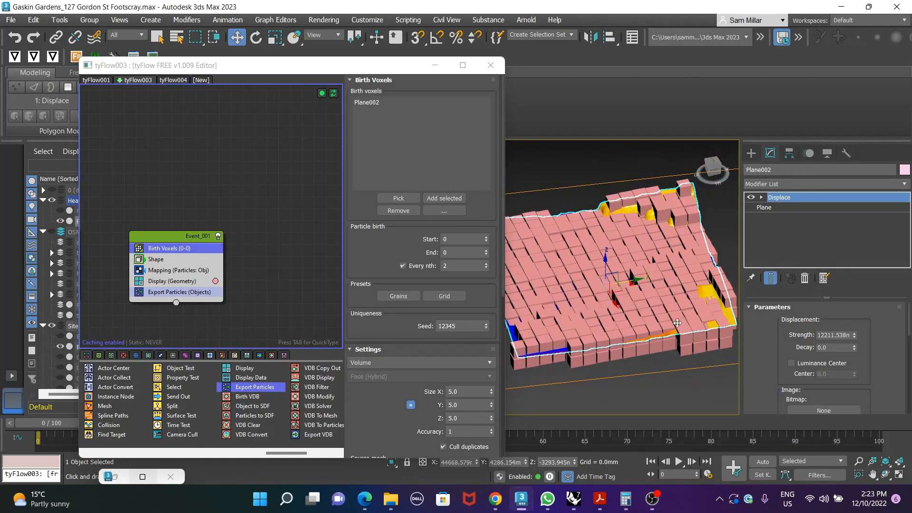
left_click_drag(393, 68, 328, 46)
middle_click_drag(662, 299, 630, 303)
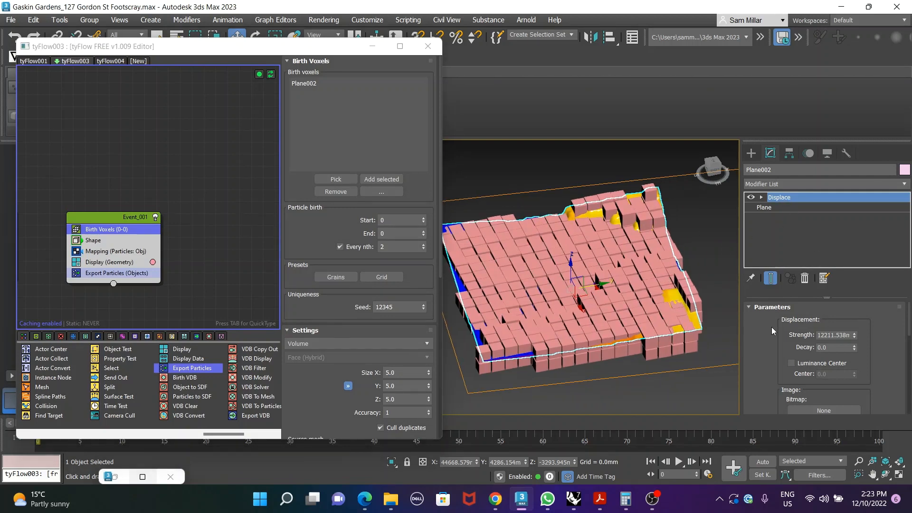
scroll(773, 331, "down", 6)
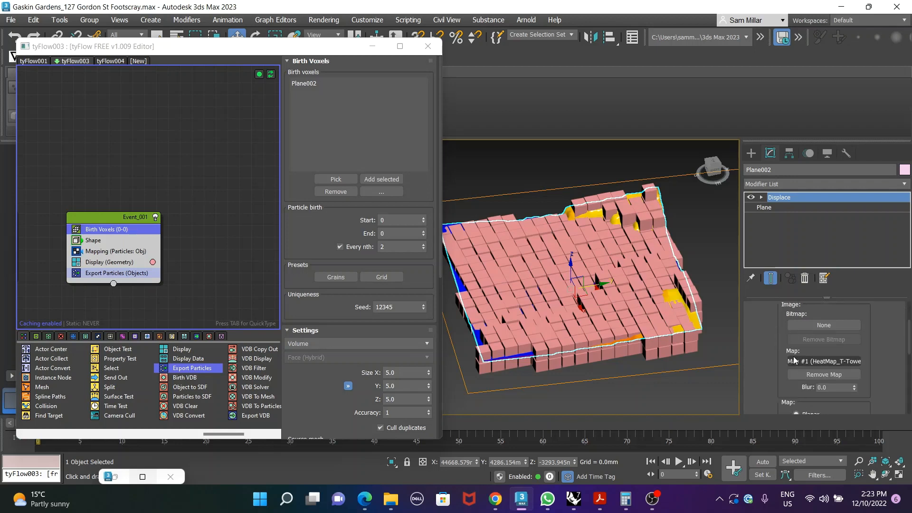
left_click(807, 375)
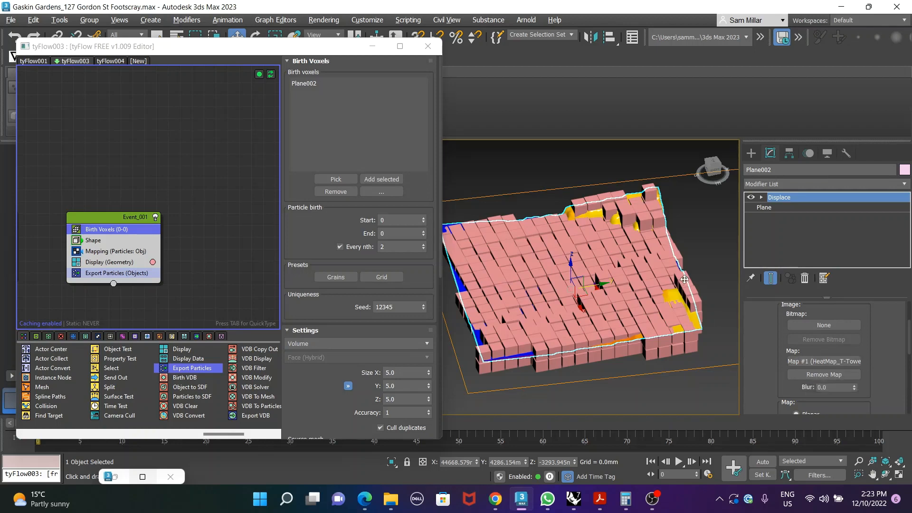
mouse_move(684, 279)
middle_mouse_down("alt")
mouse_move(601, 259)
mouse_move(687, 287)
middle_mouse_up("alt")
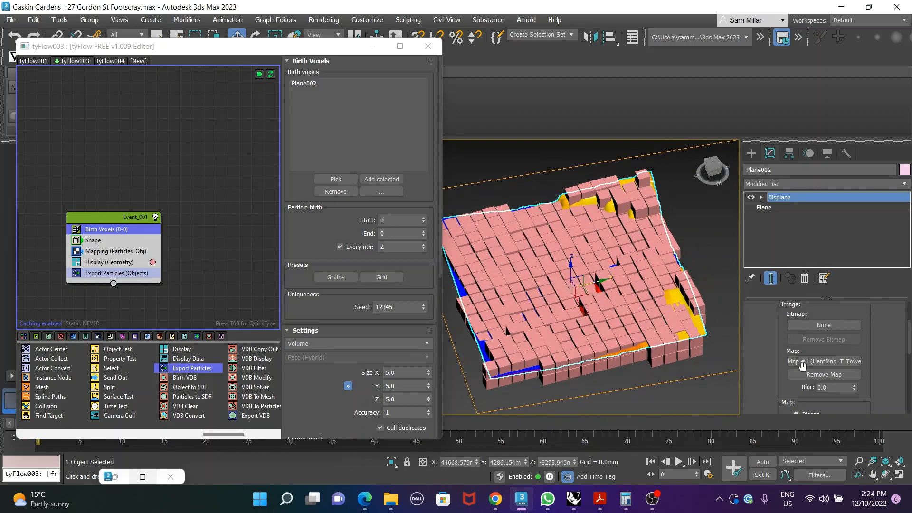
Step: Turn off Event_001 to hide its voxels and inspect the displaced surface of Plane002
left_click(155, 217)
middle_click_drag(615, 291, 659, 270)
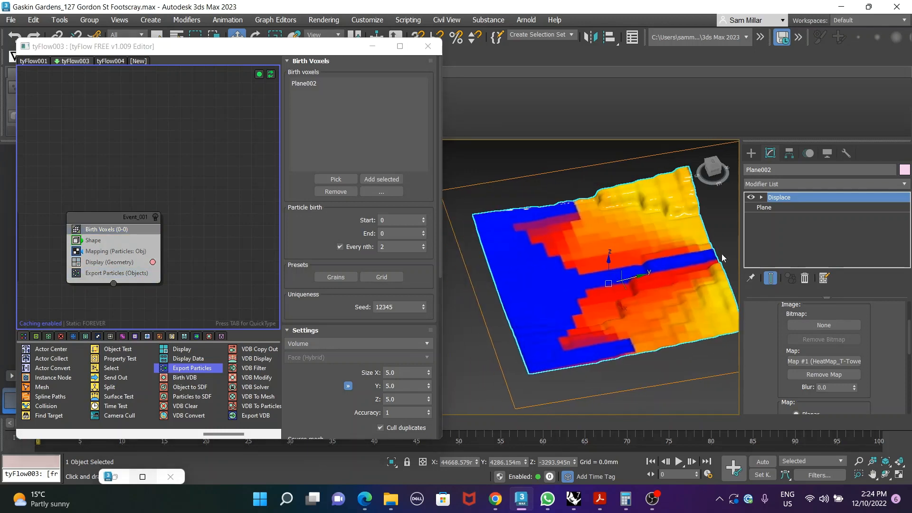
middle_click_drag(561, 269, 554, 278)
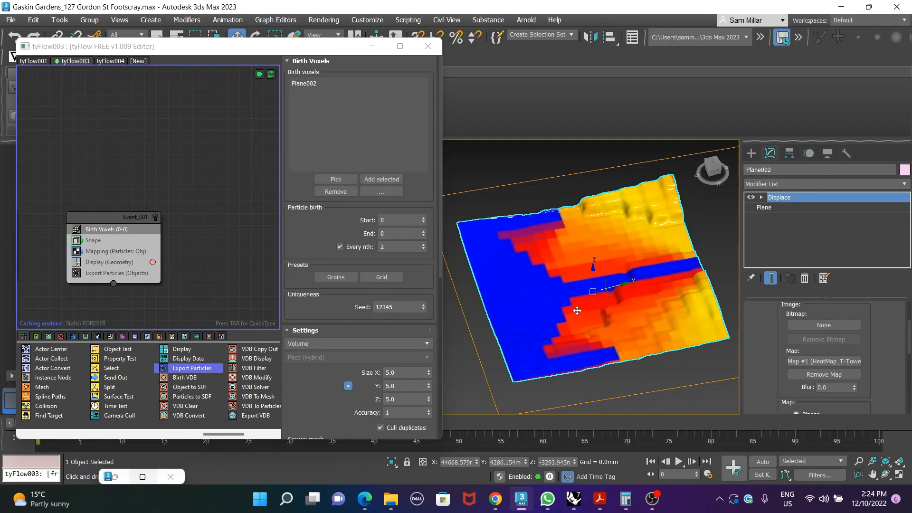
mouse_move(577, 310)
middle_mouse_down("alt")
mouse_move(580, 287)
mouse_move(584, 300)
middle_mouse_up("alt")
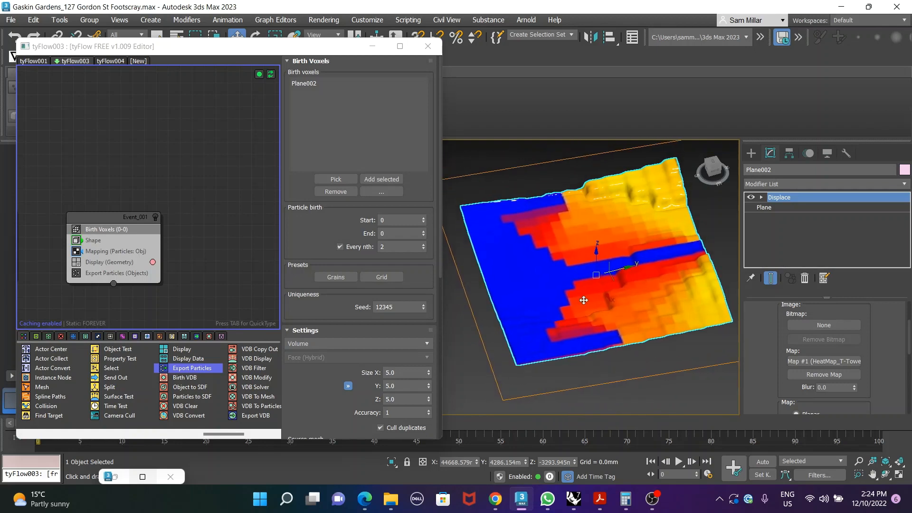
scroll(669, 265, "up", 2)
scroll(659, 266, "down", 2)
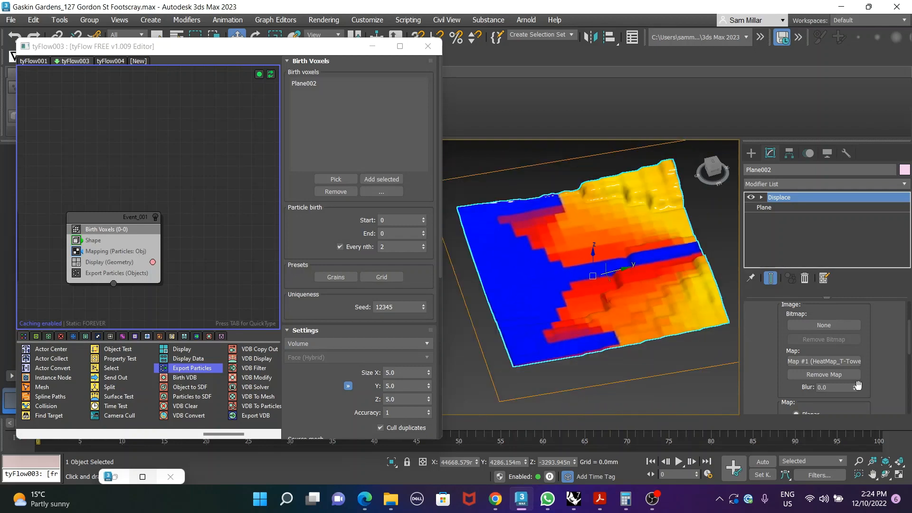
Step: Replace the Displace modifier's map on Plane002 with the scene map Map #3 (HeatMap_Hybrid_Utower_Ytower[2].jpg)
left_click(827, 374)
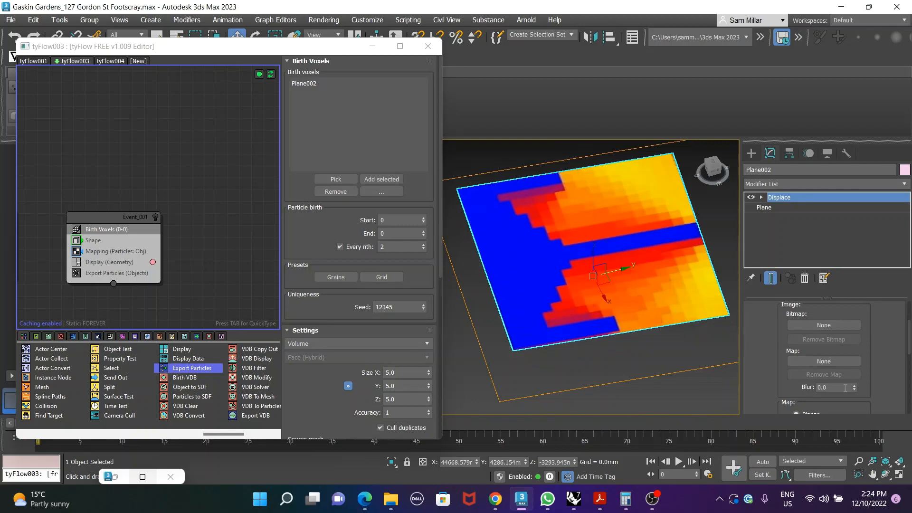
left_click(811, 362)
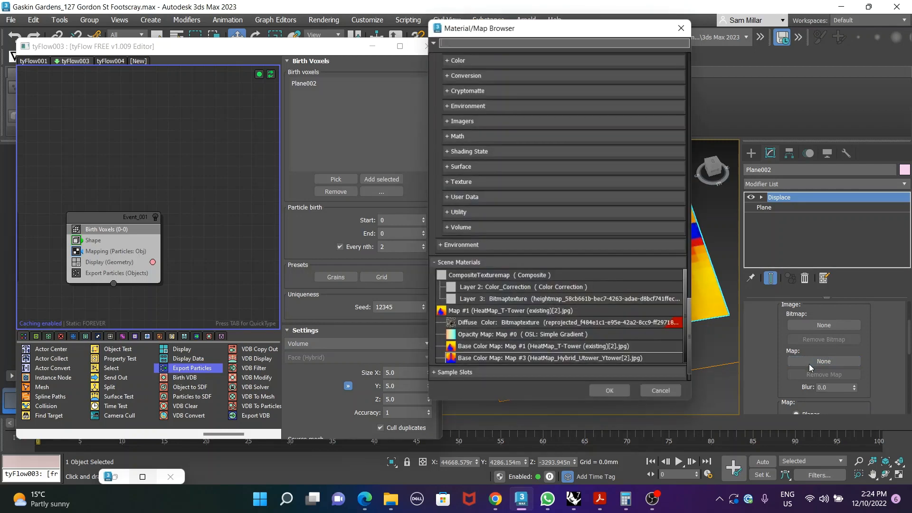
left_click(526, 358)
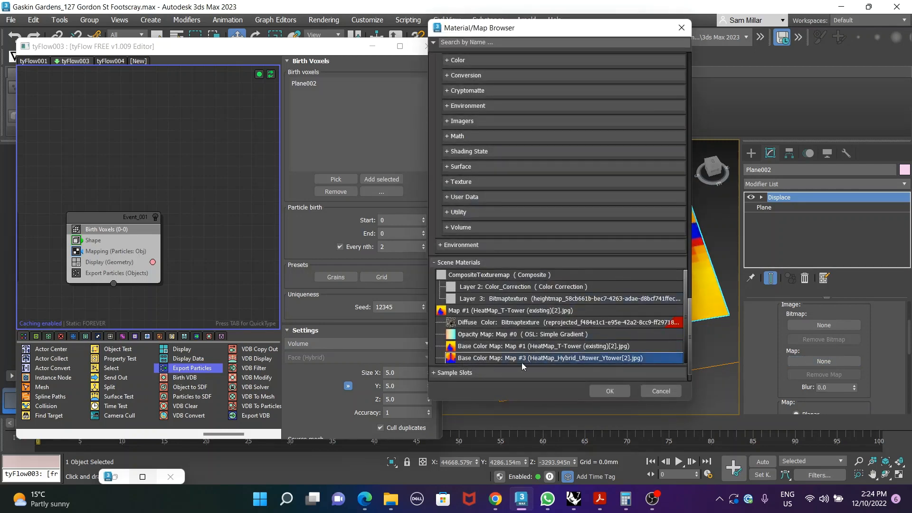
left_click(612, 388)
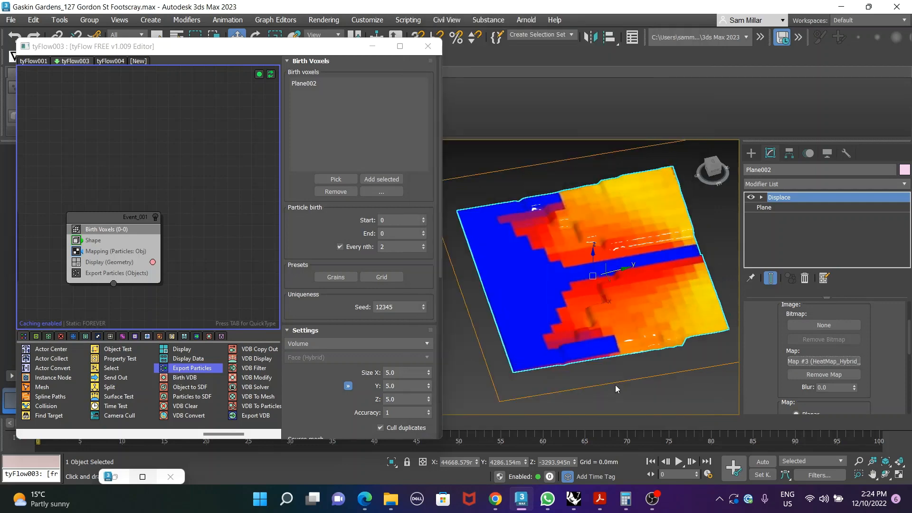
scroll(832, 348, "up", 3)
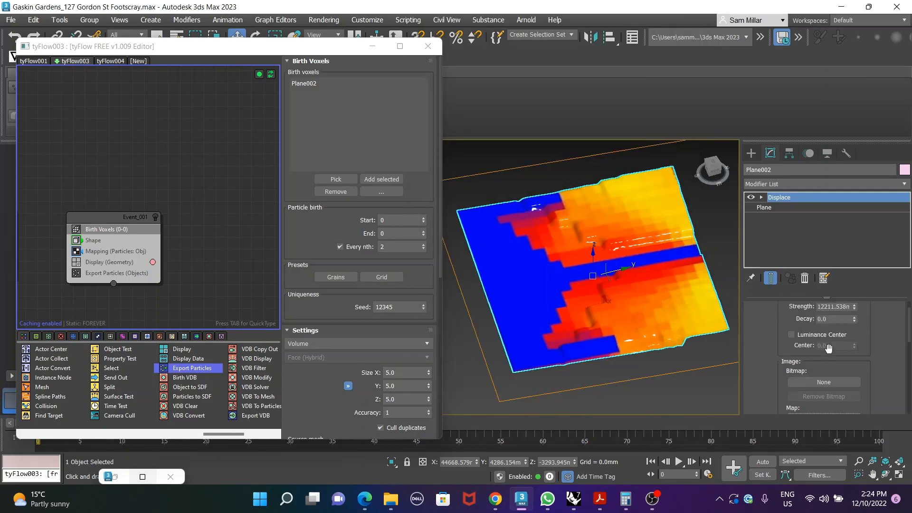
Step: Increase the Displace modifier's strength on Plane002 to about 19112 mm and inspect the surface relief
left_click_drag(853, 335, 854, 323)
middle_click_drag(652, 328, 799, 316, "alt")
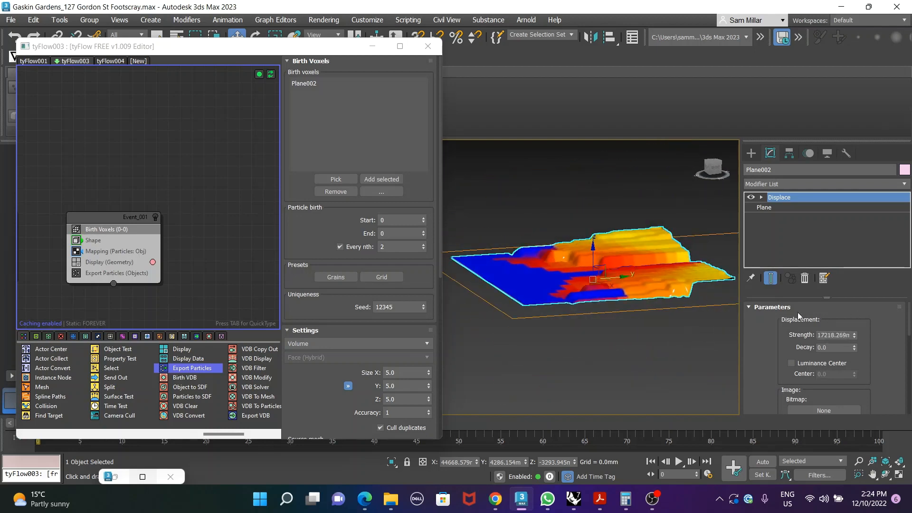
mouse_move(854, 335)
left_mouse_down()
mouse_move(854, 350)
mouse_move(857, 329)
left_mouse_up()
mouse_move(637, 305)
middle_mouse_down("alt")
mouse_move(622, 330)
mouse_move(634, 308)
middle_mouse_up("alt")
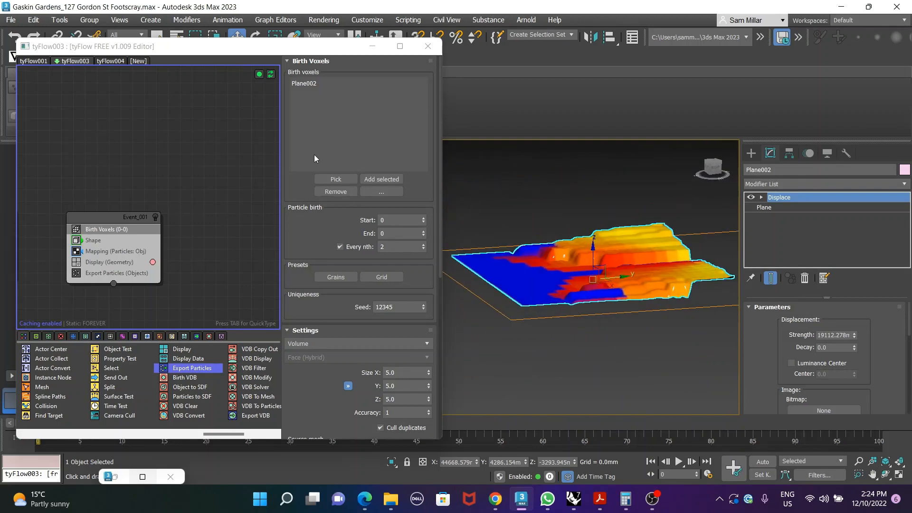
Step: Turn Event_001 back on to regenerate the voxels over the displaced Plane002
mouse_move(311, 39)
left_mouse_down()
mouse_move(376, 75)
mouse_move(478, 40)
mouse_move(319, 41)
left_mouse_up()
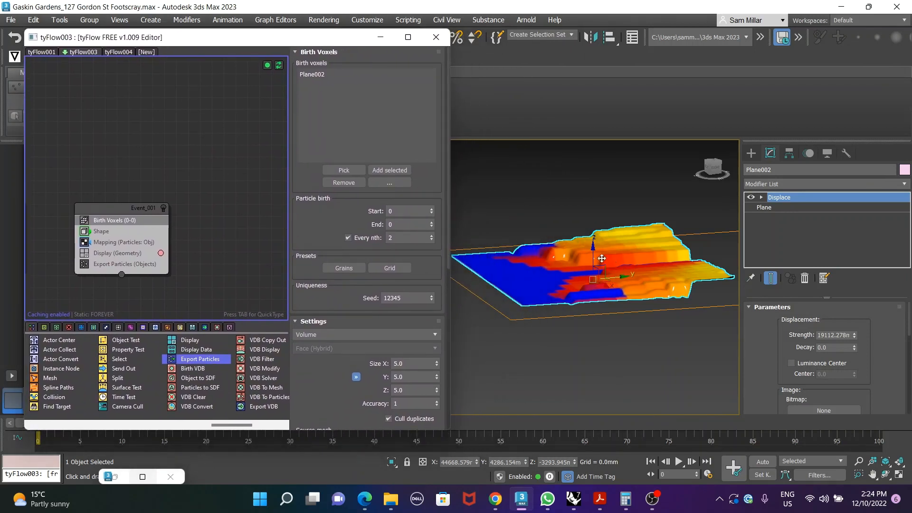
left_click(165, 208)
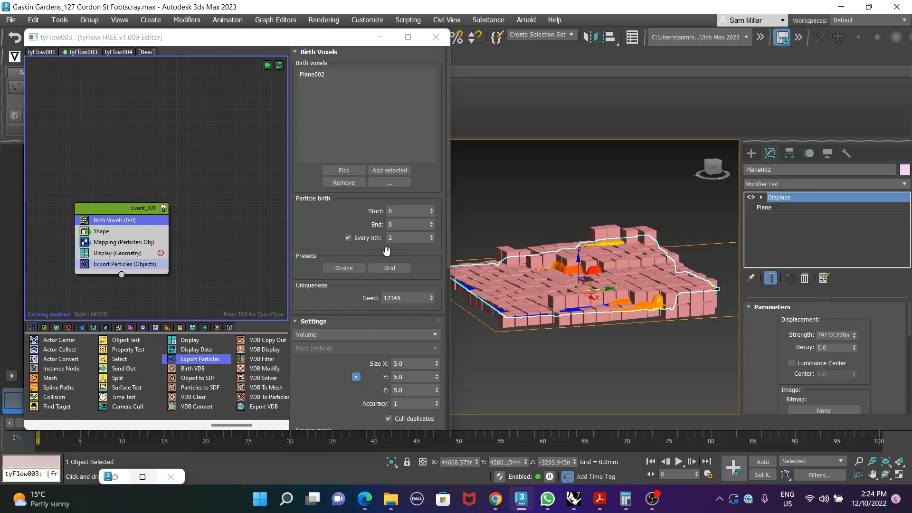
middle_click_drag(653, 299, 673, 320, "alt")
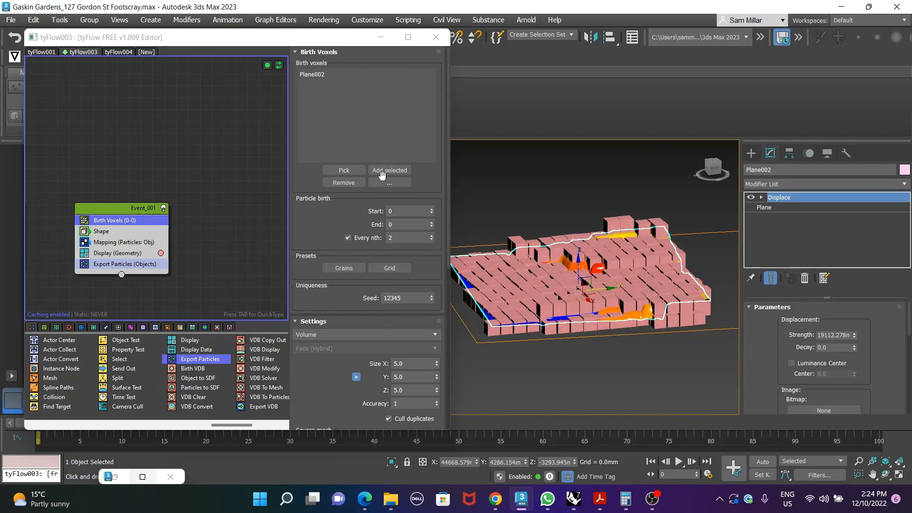
Step: Open the Shape operator's settings and compare the voxels with size scaling disabled and enabled
left_click(299, 54)
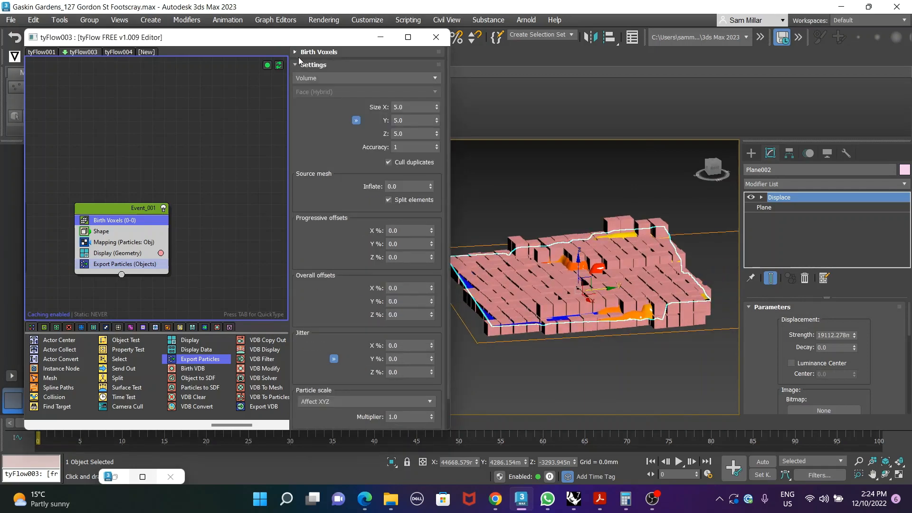
left_click(299, 65)
left_click(106, 232)
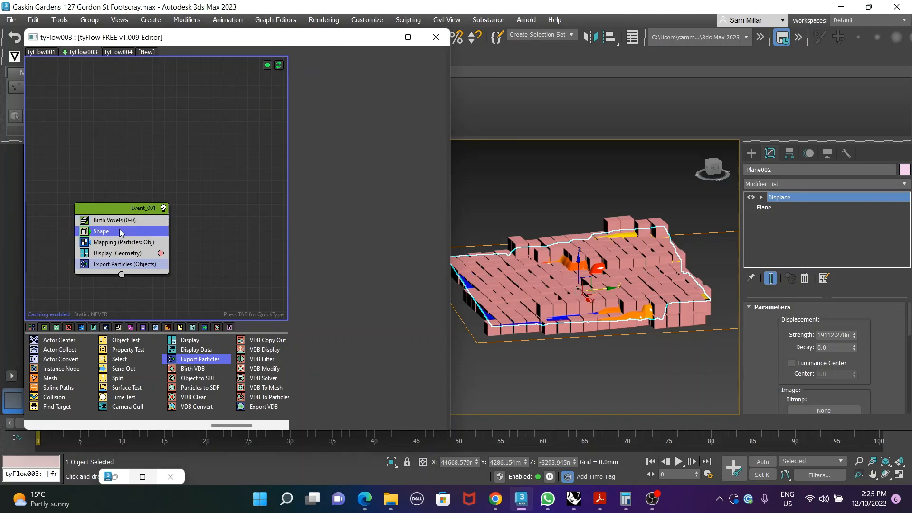
scroll(373, 234, "down", 3)
scroll(378, 266, "down", 2)
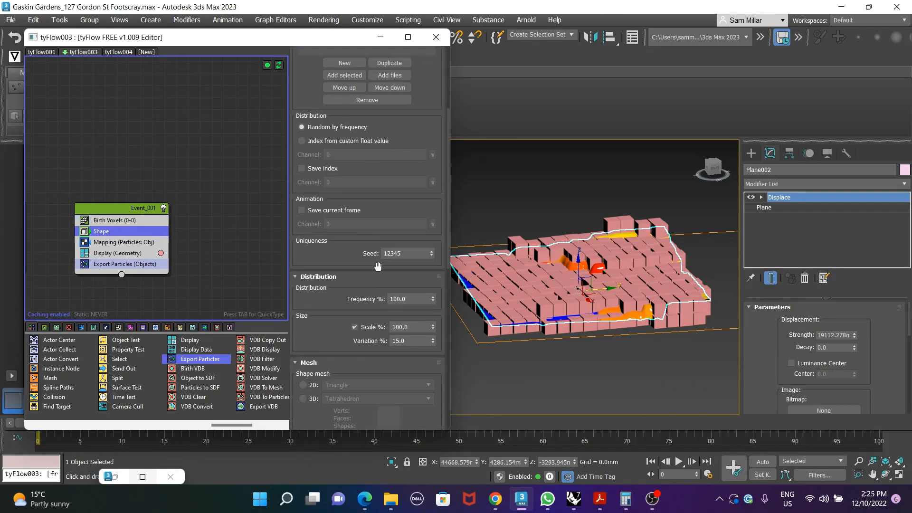
left_click(354, 327)
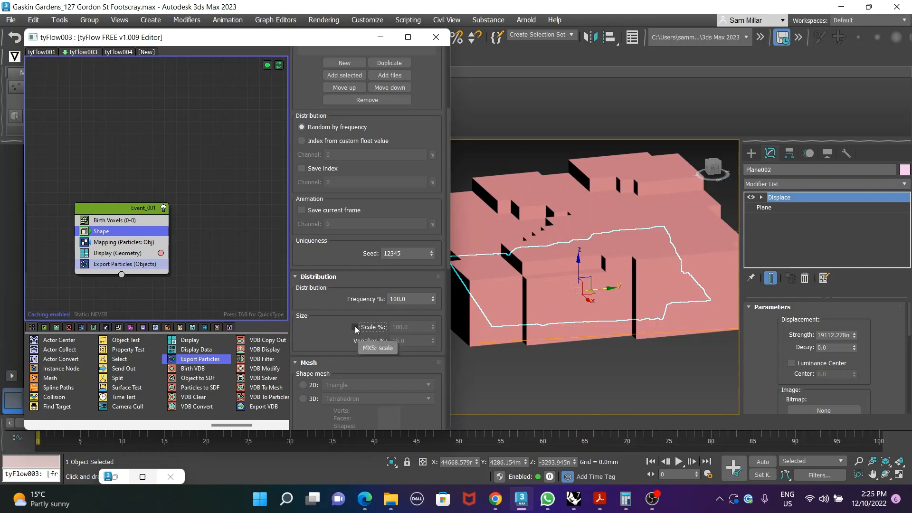
left_click(355, 327)
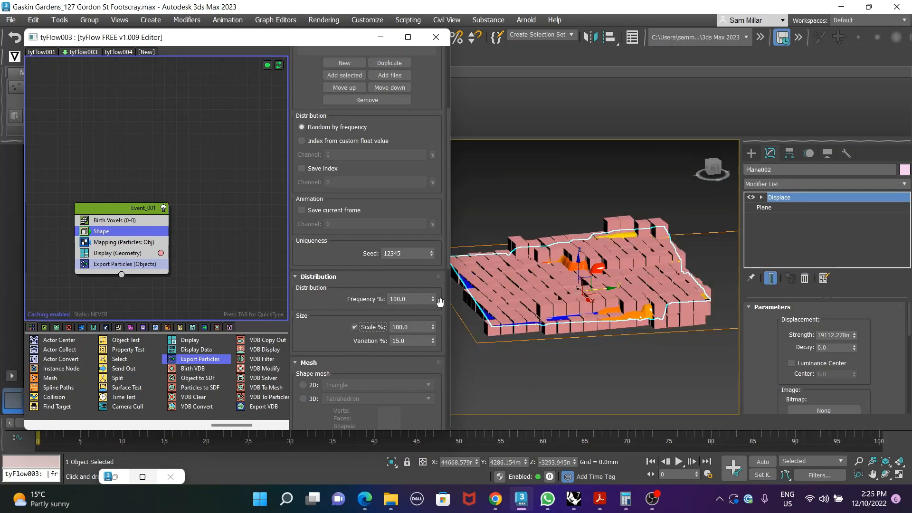
Step: Set the Shape operator's distribution frequency to 45% and its size variation to about 27.31%
middle_click_drag(597, 308, 607, 311)
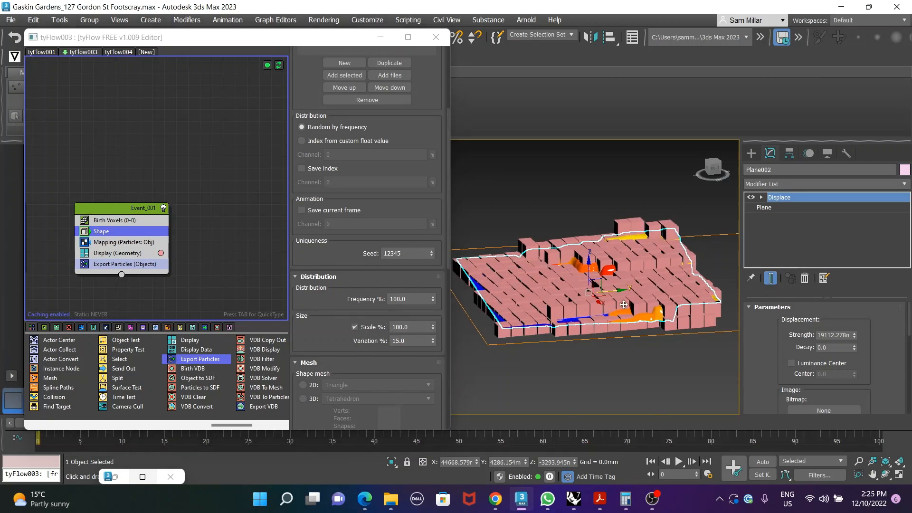
left_click_drag(416, 298, 360, 294)
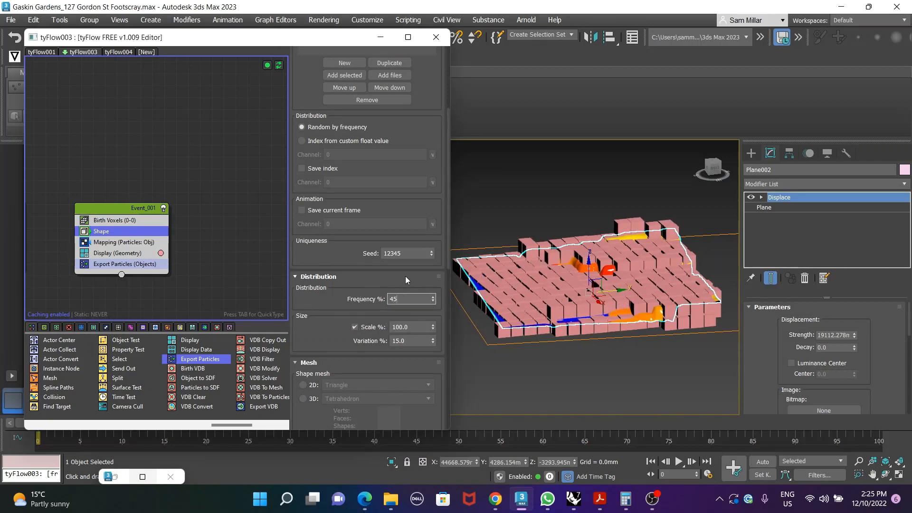
type("45")
key("Return")
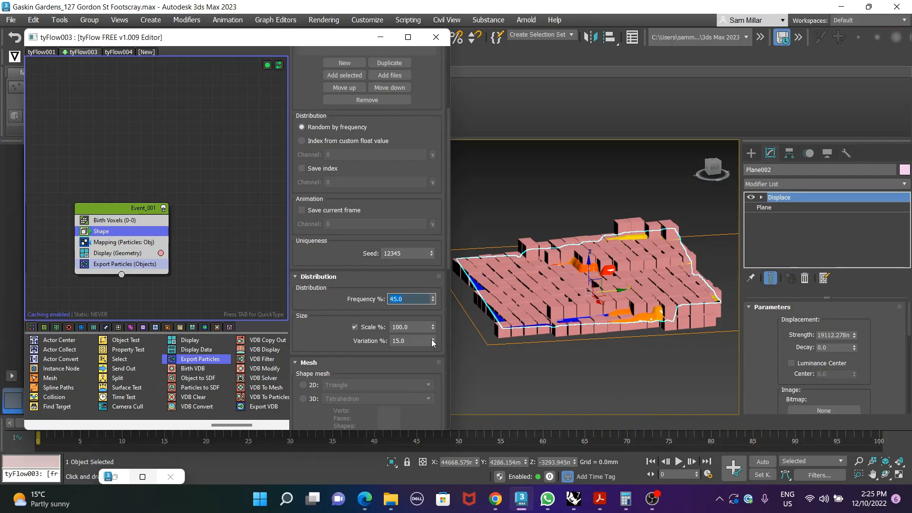
mouse_move(433, 343)
left_mouse_down()
mouse_move(434, 353)
mouse_move(433, 333)
left_mouse_up()
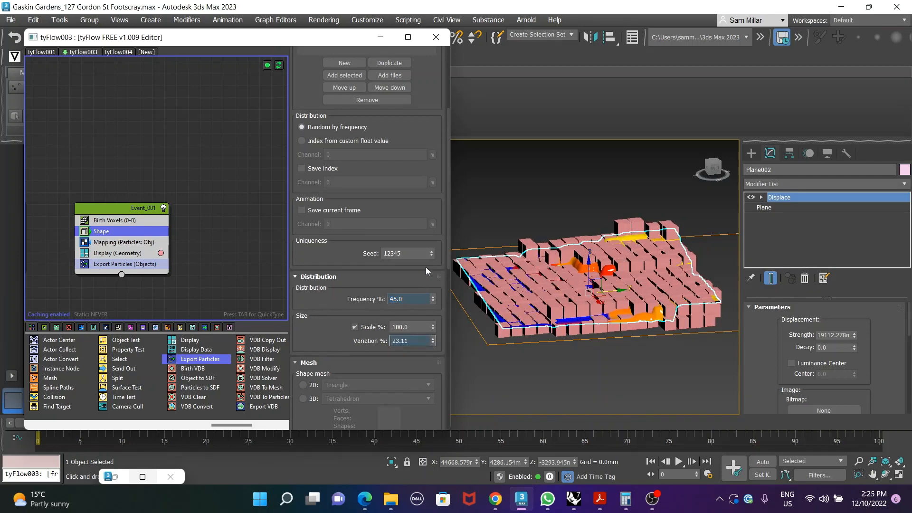
left_click_drag(425, 267, 420, 247)
scroll(701, 289, "up", 4)
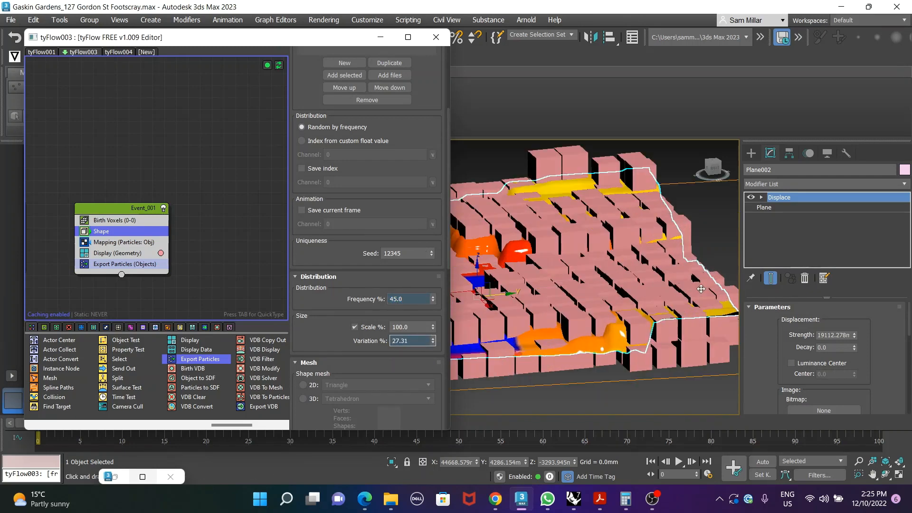
middle_click_drag(659, 317, 633, 312, "alt")
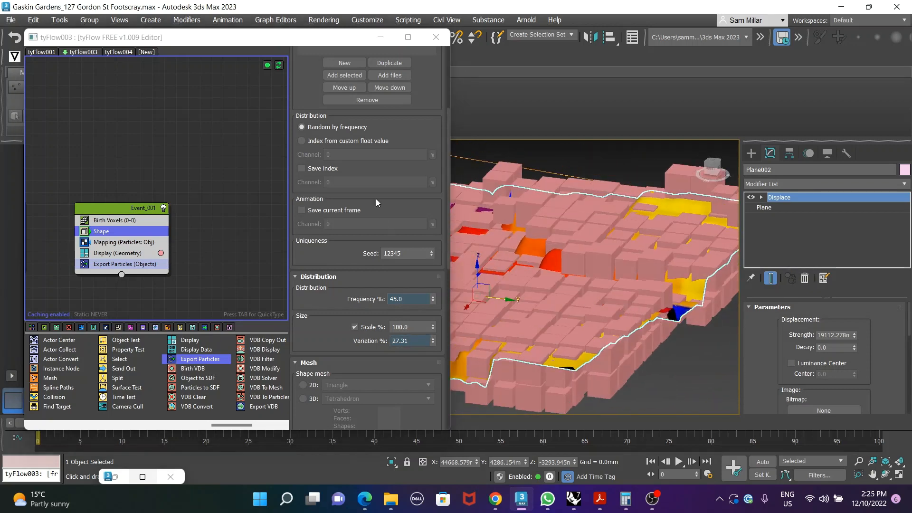
Step: Try a Shape scale of 80% on the voxels and restore it to 100%
left_click_drag(332, 38, 268, 38)
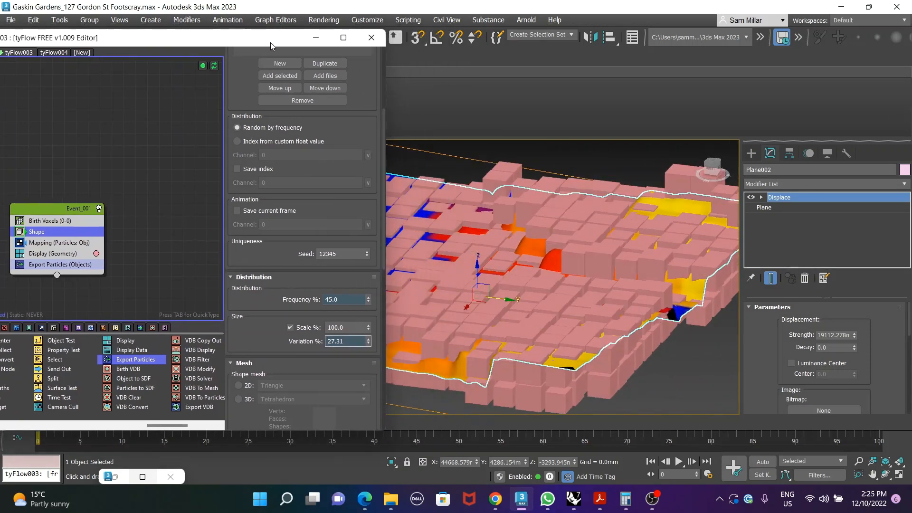
left_click(340, 326)
type("80")
key("Return")
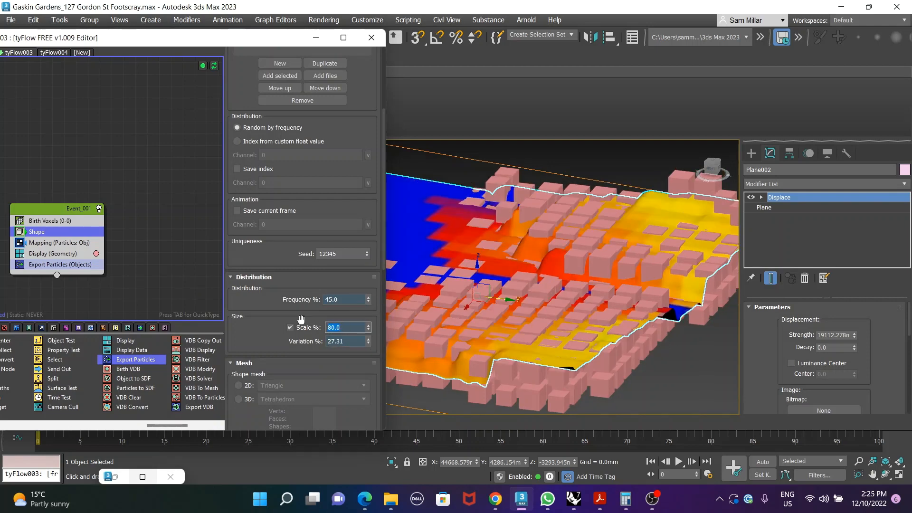
type("100")
key("Return")
Step: Reset the Shape size variation to 15%, raise it to about 21.96%, and inspect the voxel massing
left_click(347, 342)
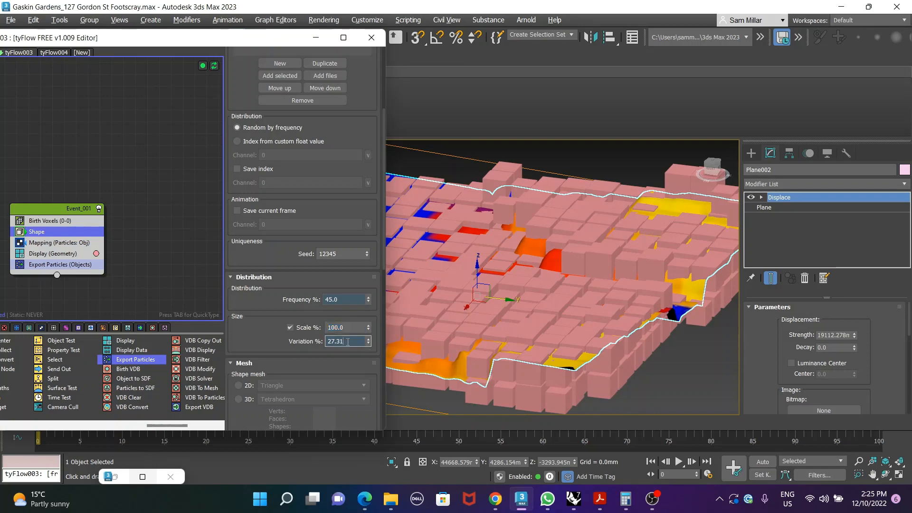
key("Return")
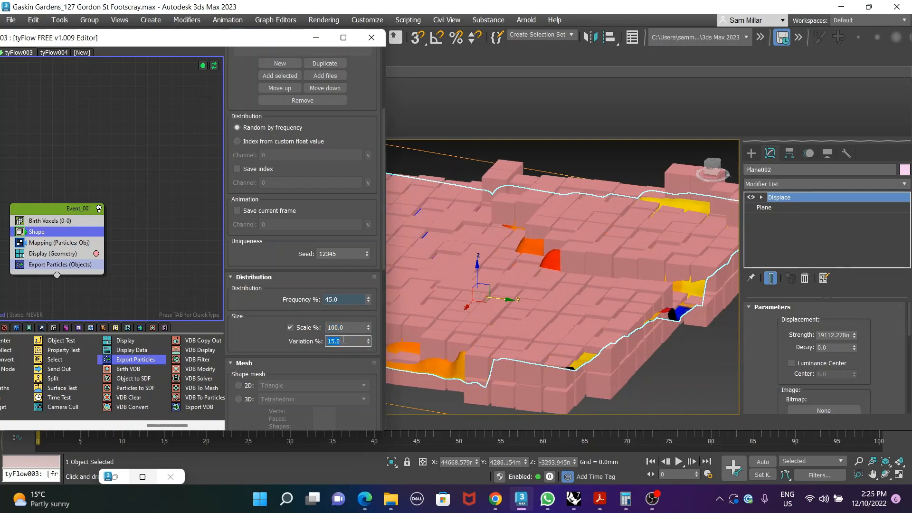
left_click_drag(369, 341, 375, 291)
scroll(616, 312, "down", 4)
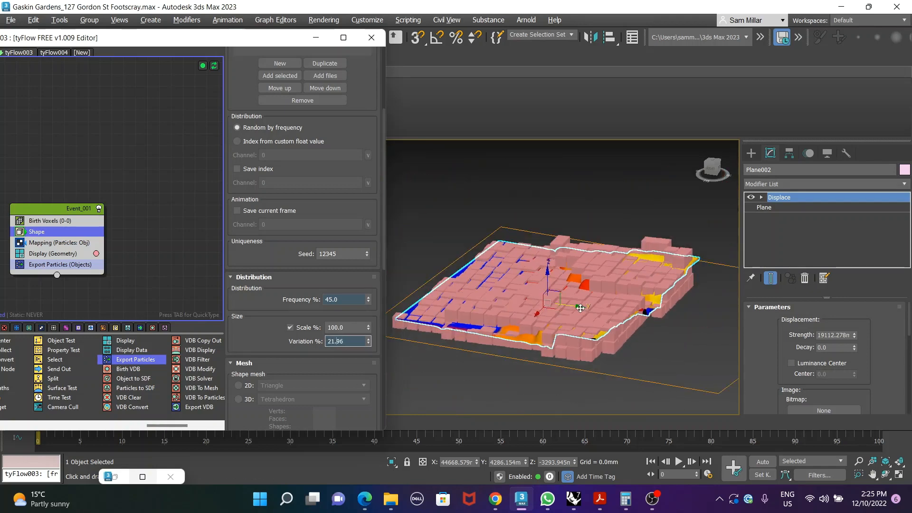
mouse_move(581, 314)
middle_mouse_down("alt")
mouse_move(583, 302)
mouse_move(570, 322)
middle_mouse_up("alt")
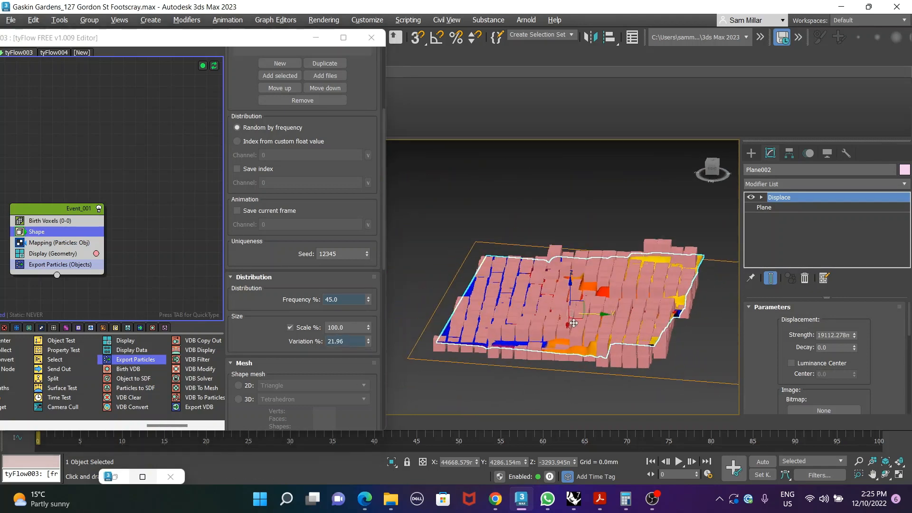
Step: Minimize the tyFlow editor and show the OSM elements layer to view the voxel massing among the surrounding buildings
left_click_drag(165, 39, 407, 45)
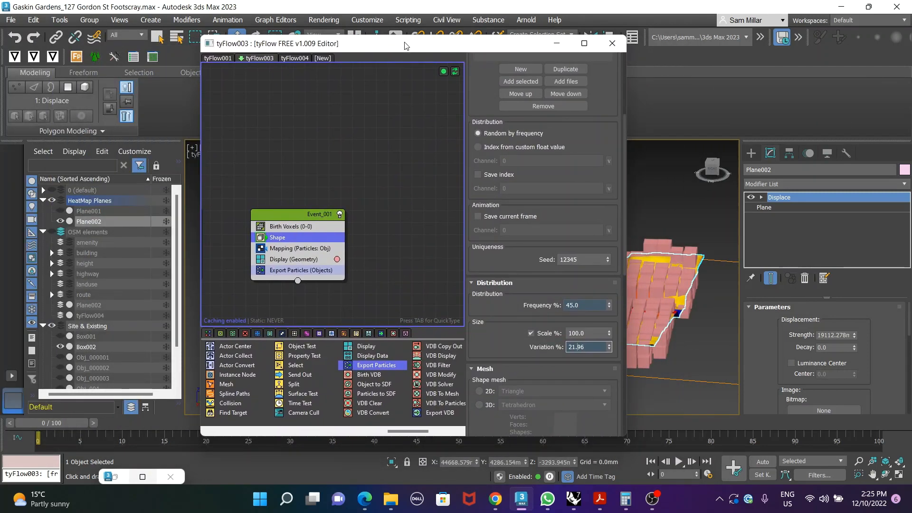
left_click(557, 44)
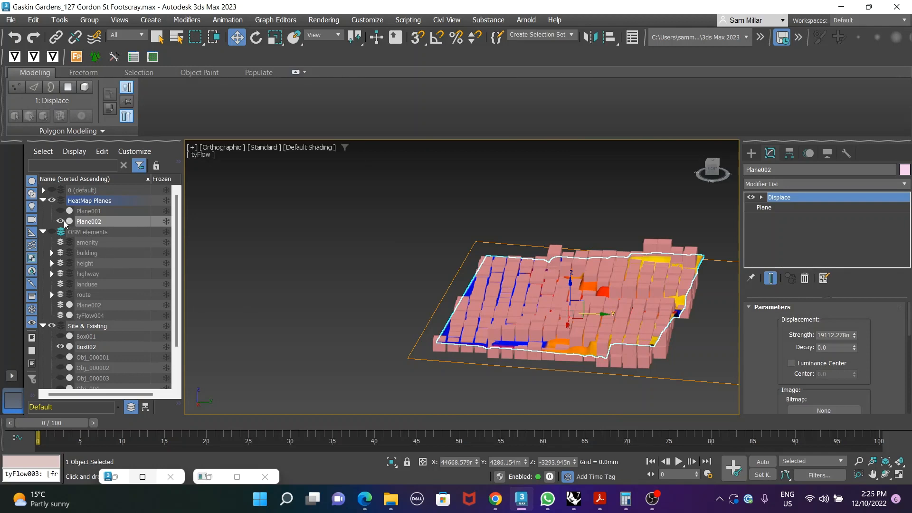
left_click(53, 232)
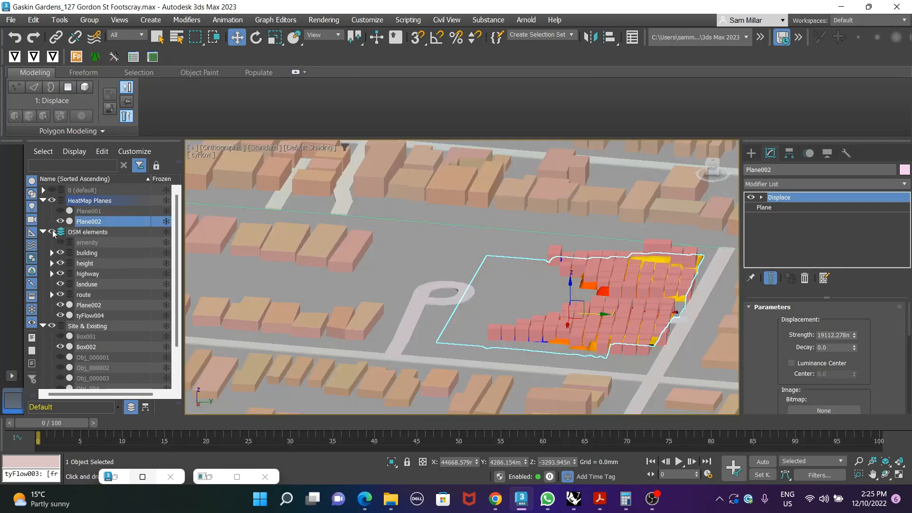
middle_click_drag(517, 289, 437, 296)
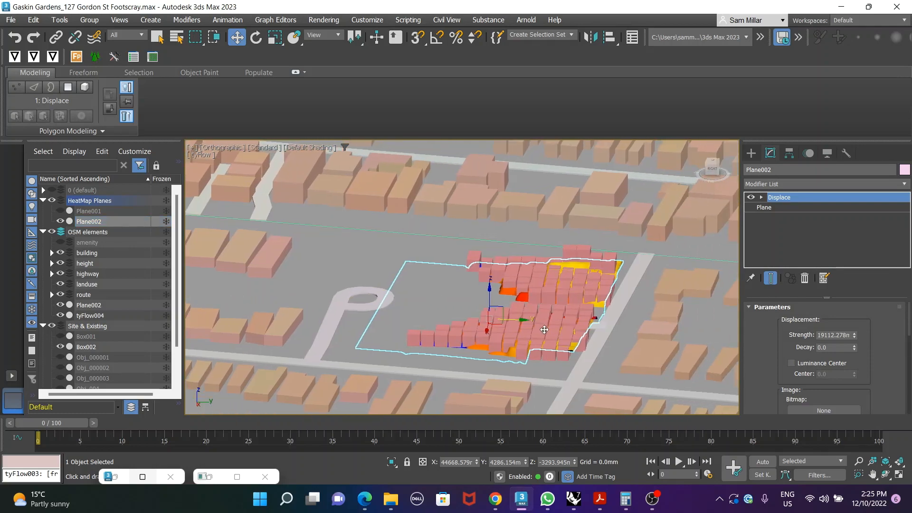
scroll(545, 330, "up", 2)
mouse_move(555, 309)
middle_mouse_down("alt")
mouse_move(562, 292)
mouse_move(560, 302)
middle_mouse_up("alt")
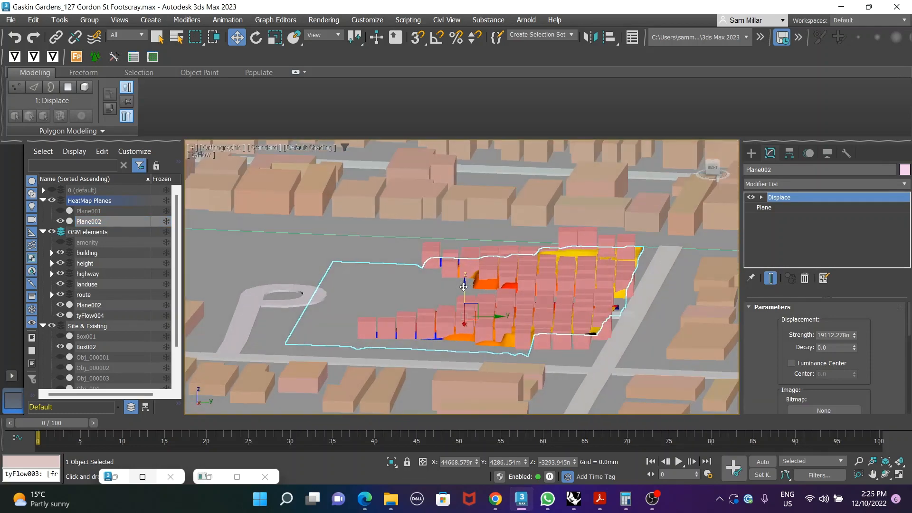
Step: Raise Plane002 to a Z position of about -2257.6 mm and increase its Displace strength to about 28668 mm
left_click_drag(464, 285, 459, 284)
left_click(52, 232)
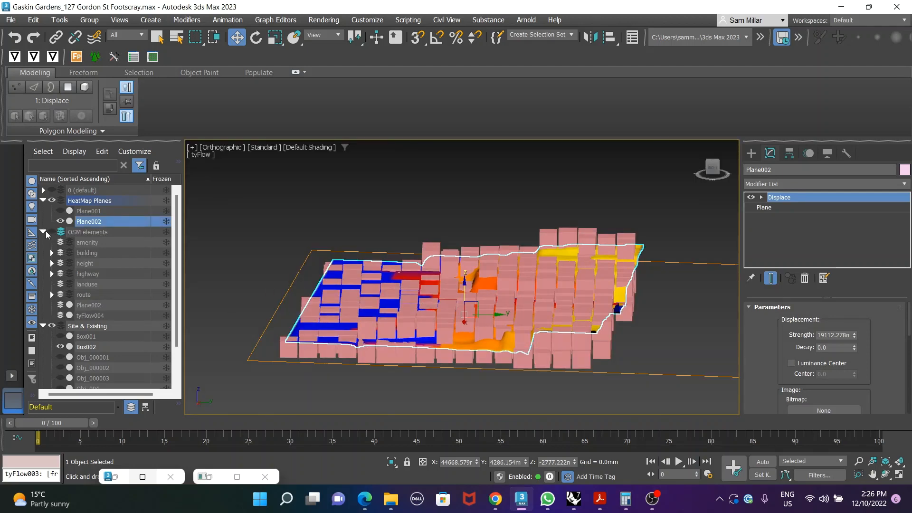
left_click(51, 232)
left_click_drag(466, 282, 464, 280)
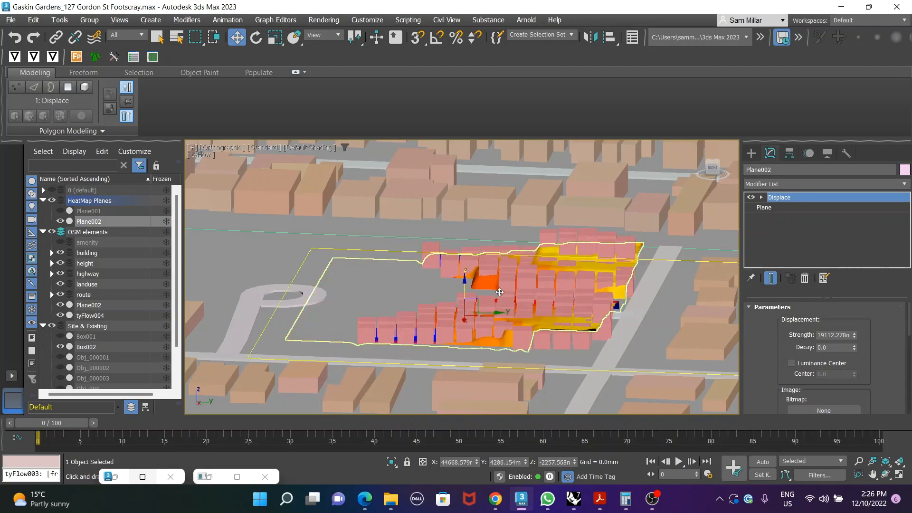
mouse_move(499, 291)
middle_mouse_down("alt")
mouse_move(507, 343)
mouse_move(506, 289)
middle_mouse_up("alt")
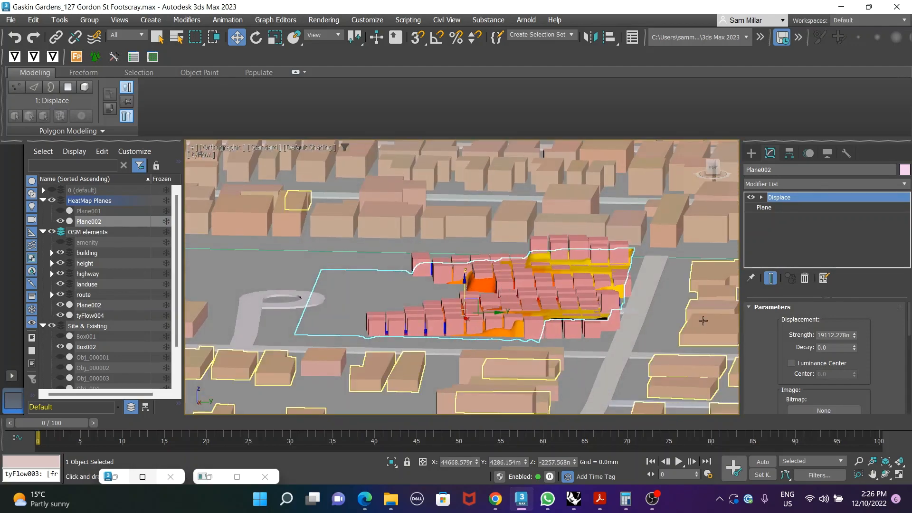
left_click_drag(855, 336, 854, 330)
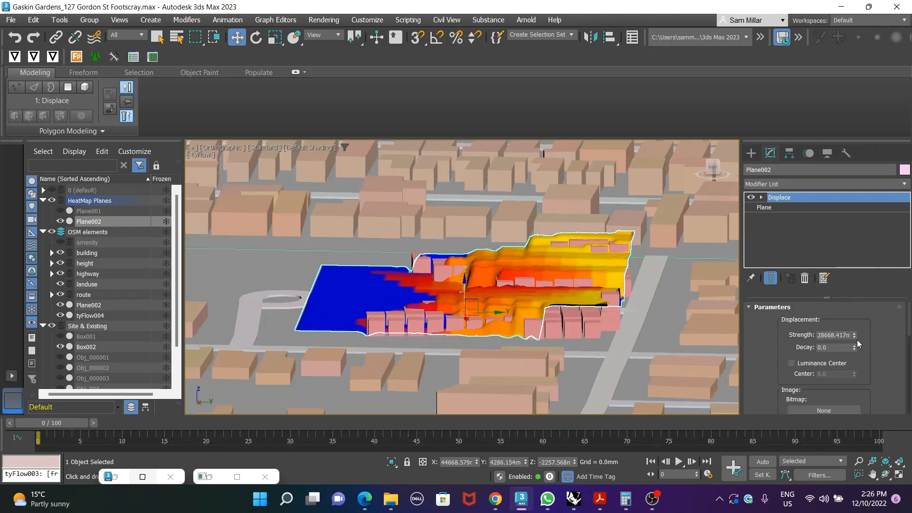
Step: Bring back the tyFlow editor as a floating window and position it clear of the voxel massing
left_click(138, 477)
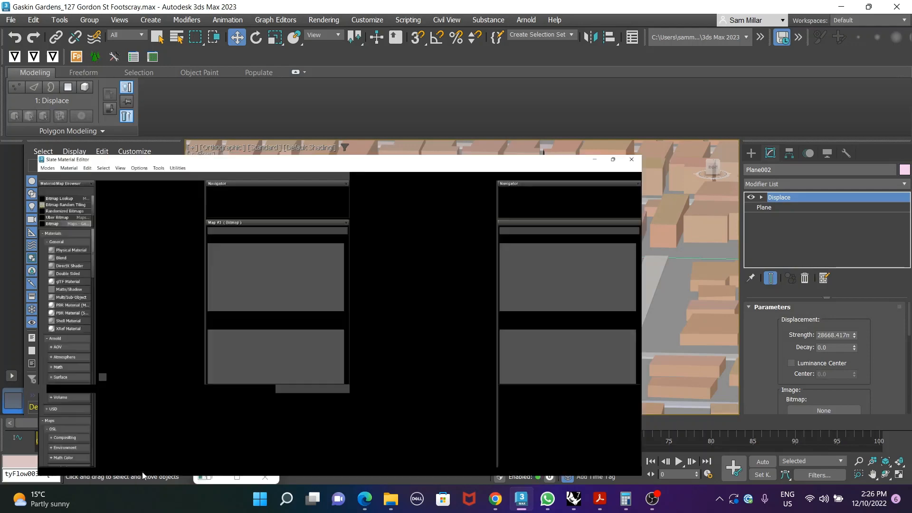
left_click(841, 6)
left_click(233, 477)
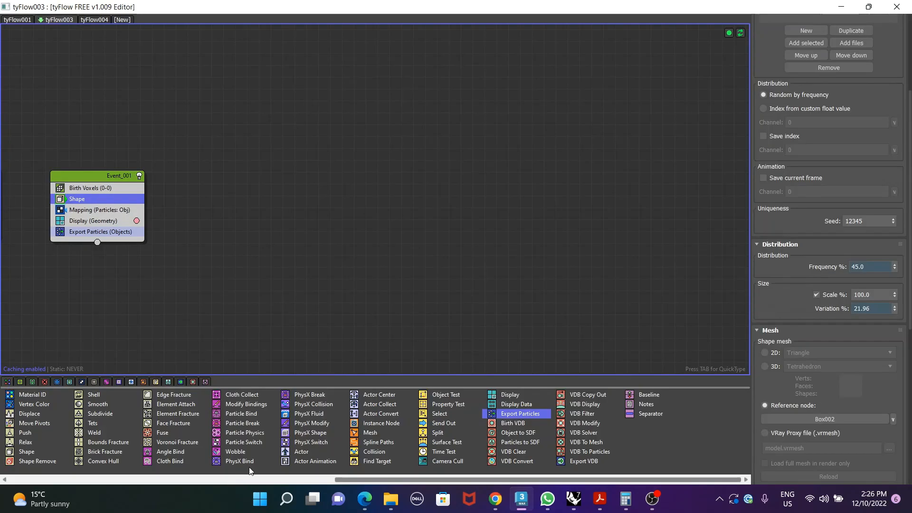
left_click(879, 6)
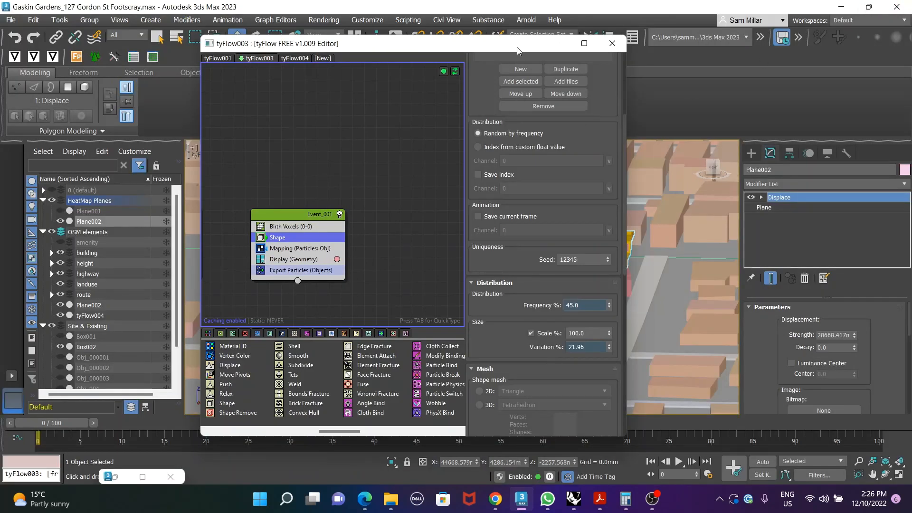
left_click_drag(517, 47, 343, 37)
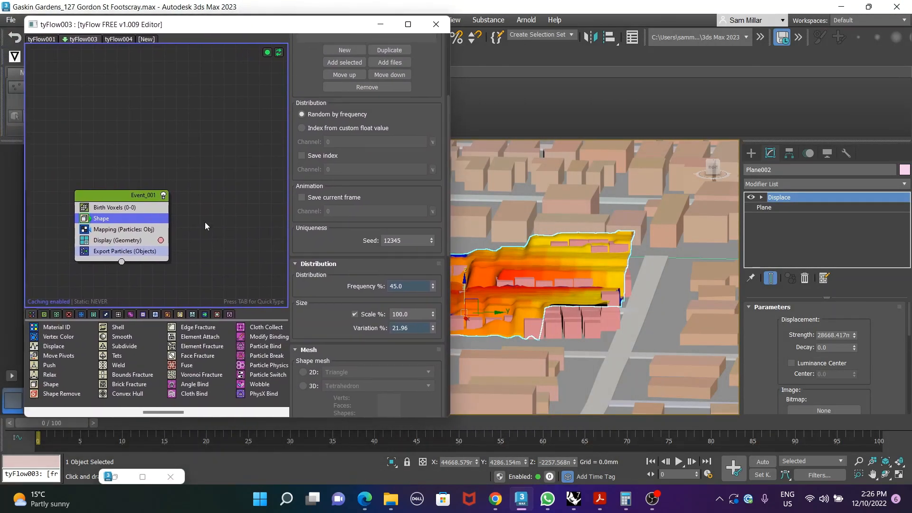
Step: Check which source objects the Birth Voxels and Mapping operators of tyFlow003 use
scroll(387, 127, "up", 5)
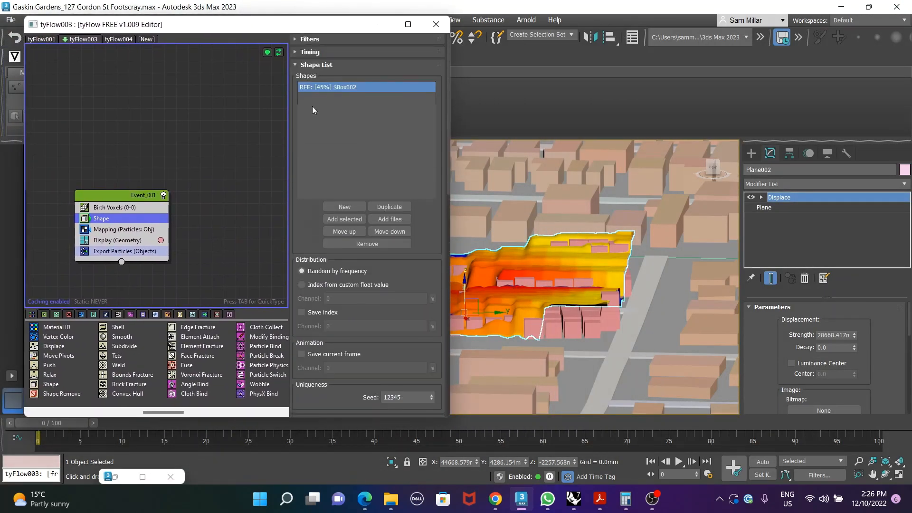
left_click(119, 209)
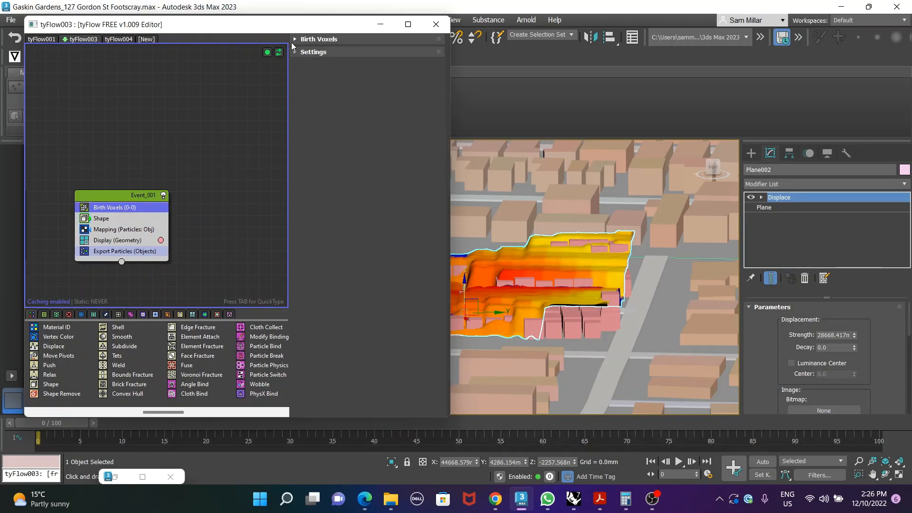
left_click(295, 39)
left_click(344, 119)
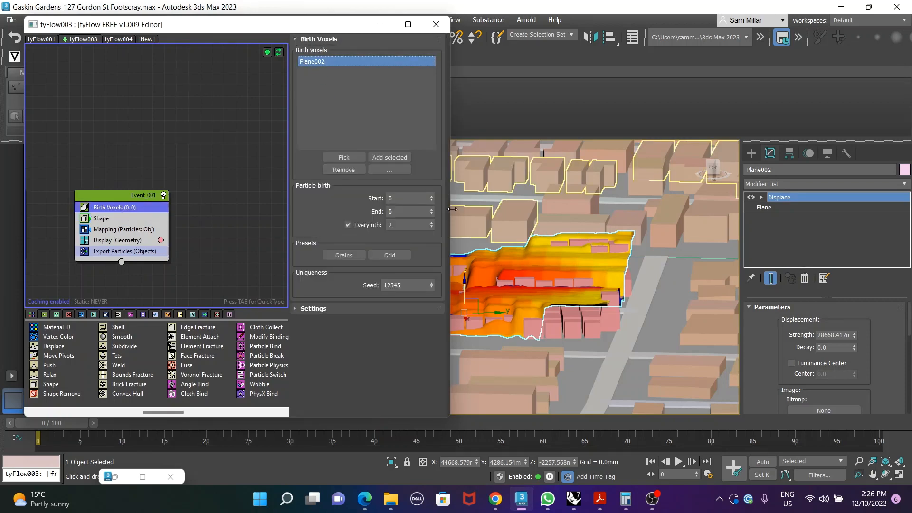
left_click(384, 157)
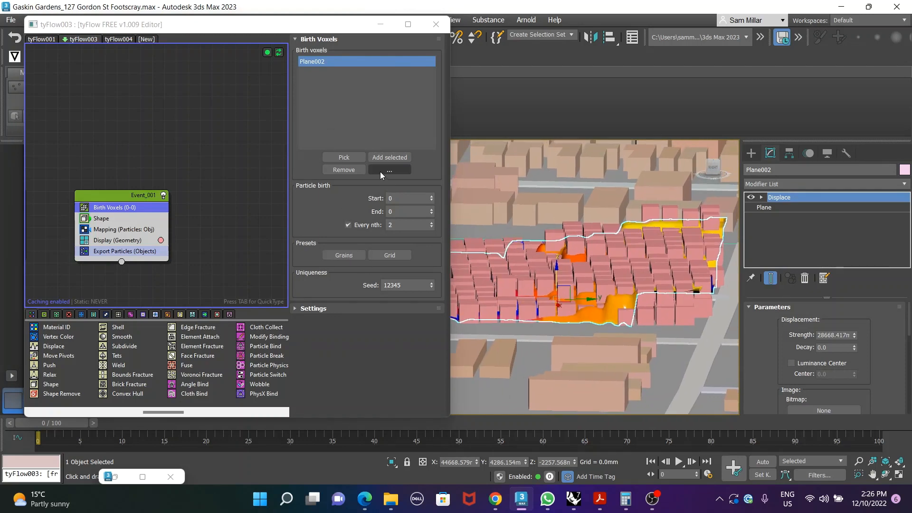
left_click(121, 229)
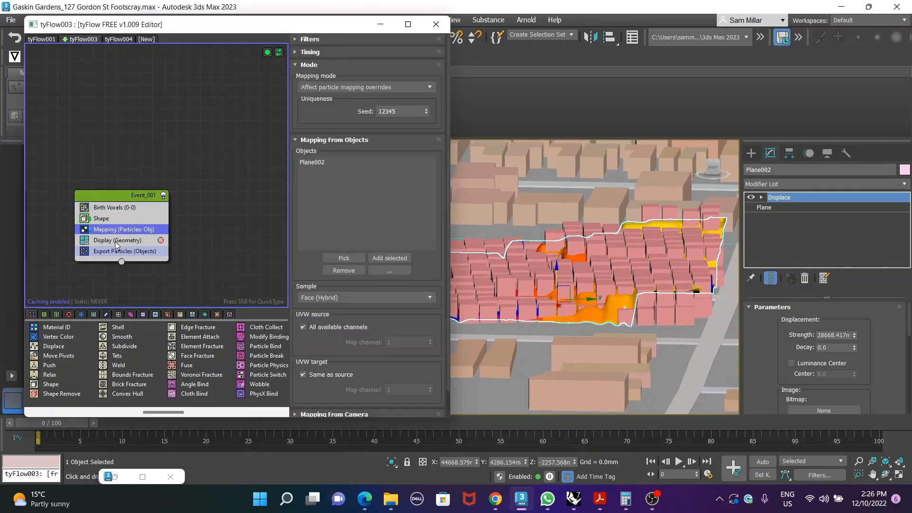
left_click(375, 162)
left_click(381, 257)
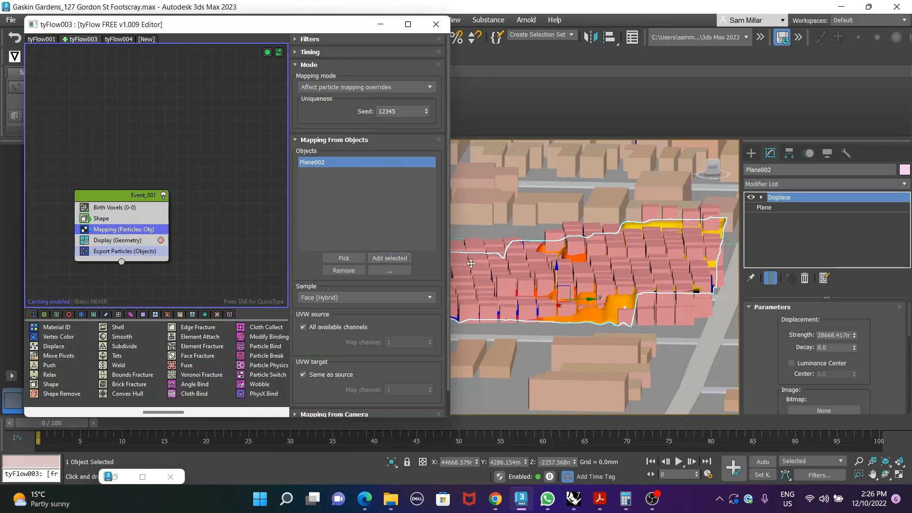
Step: Lower Plane002 to a Z position of about -3464.5 mm and inspect the voxel massing among the surrounding buildings with the tyFlow editor minimized
left_click_drag(553, 271, 574, 263)
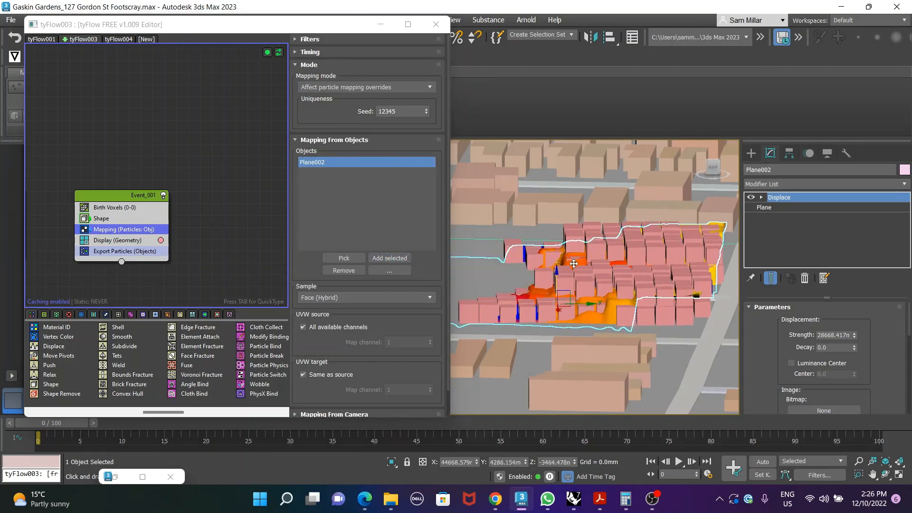
mouse_move(557, 269)
middle_mouse_down("alt")
mouse_move(613, 257)
mouse_move(520, 260)
mouse_move(539, 268)
middle_mouse_up("alt")
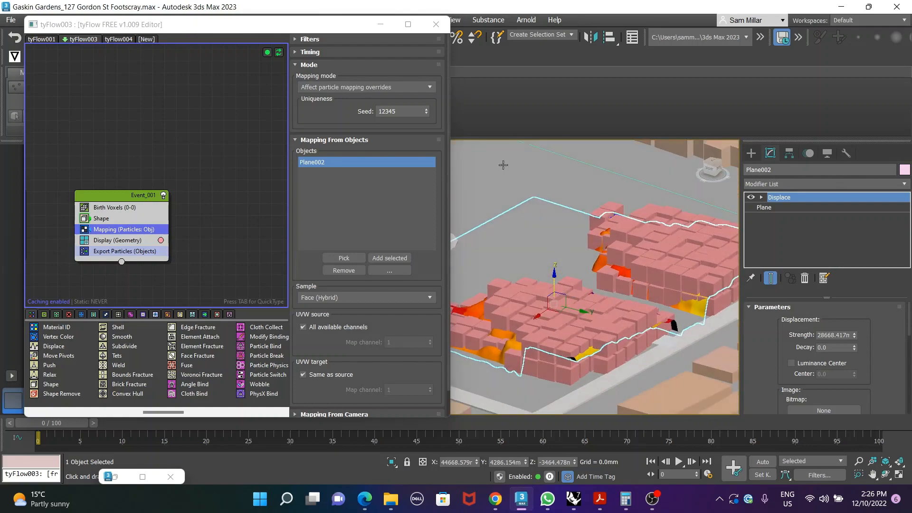
left_click(381, 24)
middle_click_drag(504, 302, 553, 287, "alt")
scroll(513, 295, "down", 5)
scroll(540, 288, "up", 4)
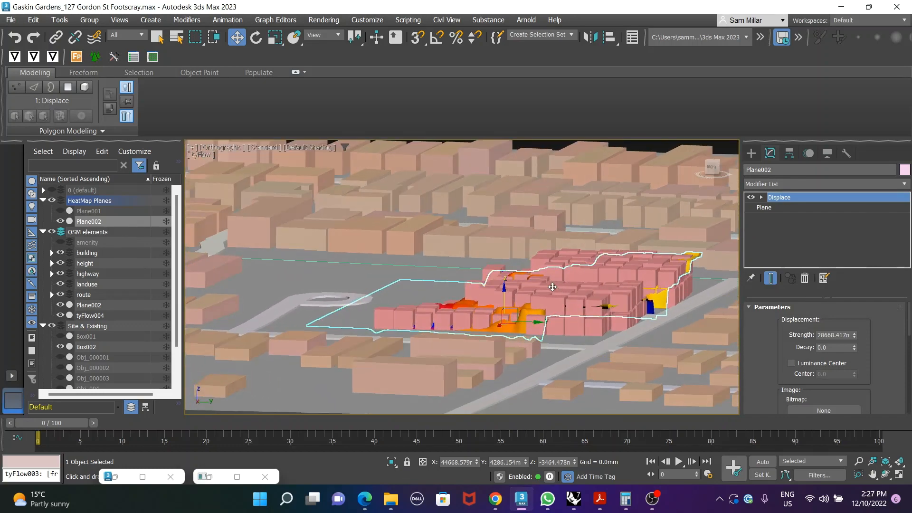
middle_click_drag(622, 184, 595, 211)
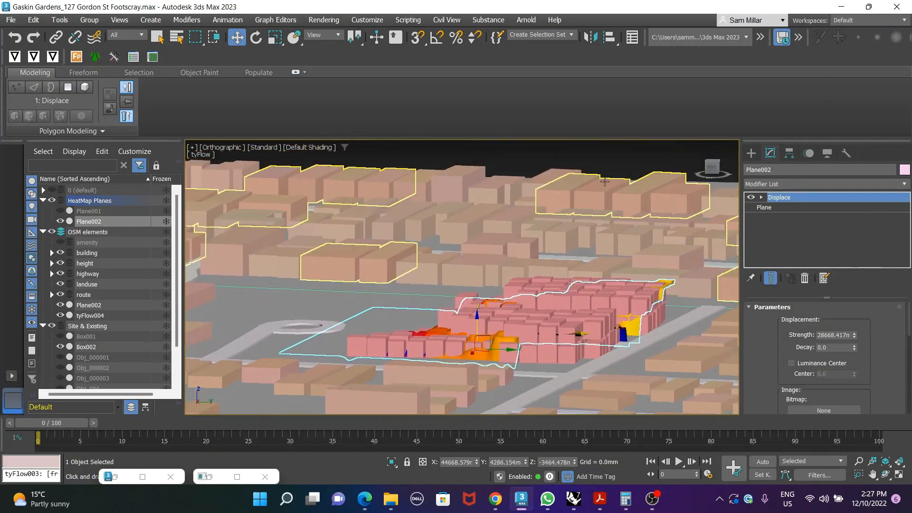
left_click(595, 209)
left_click(570, 301)
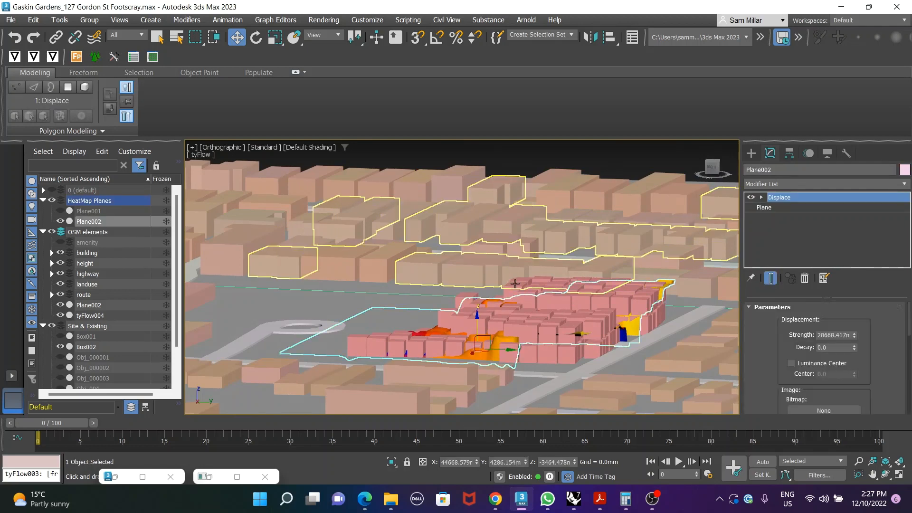
Step: Restore the tyFlow editor as a floating window and set the Shape operator's size variation to 18.32%
left_click(237, 476)
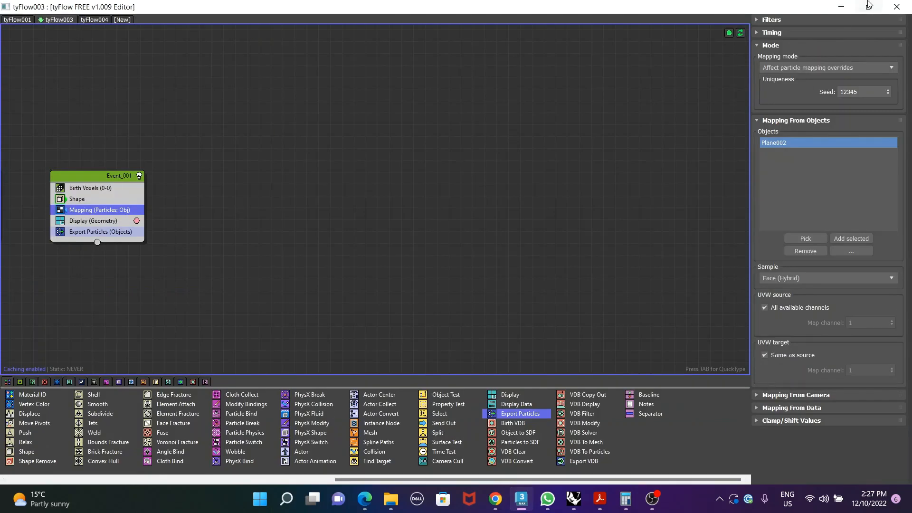
left_click(868, 5)
scroll(369, 242, "down", 1)
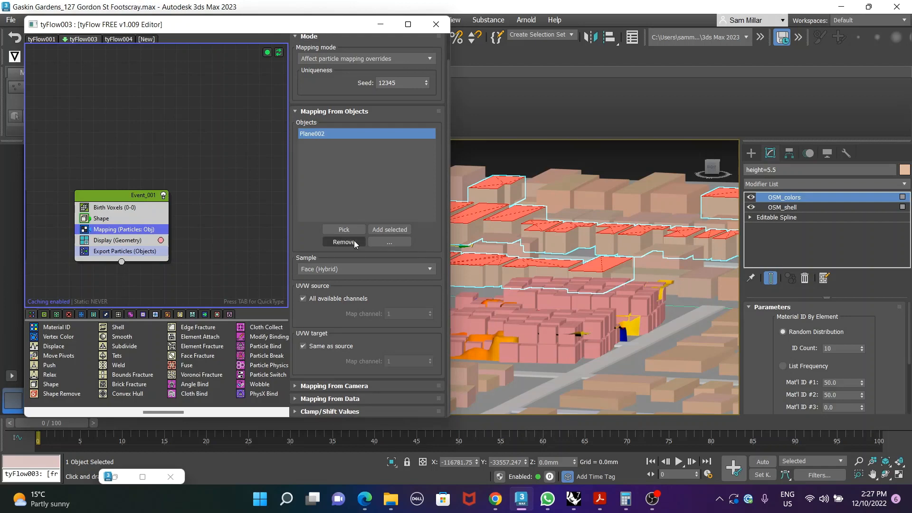
scroll(352, 214, "up", 1)
left_click(114, 219)
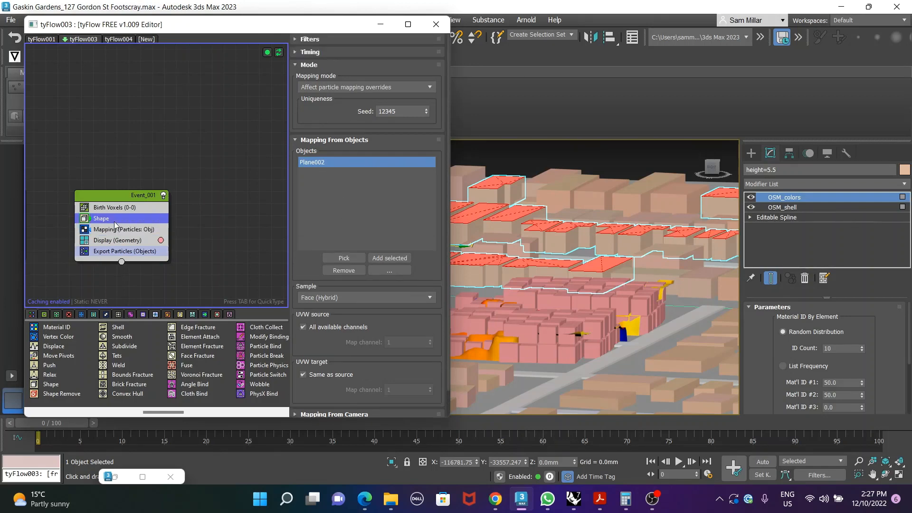
scroll(306, 291, "down", 5)
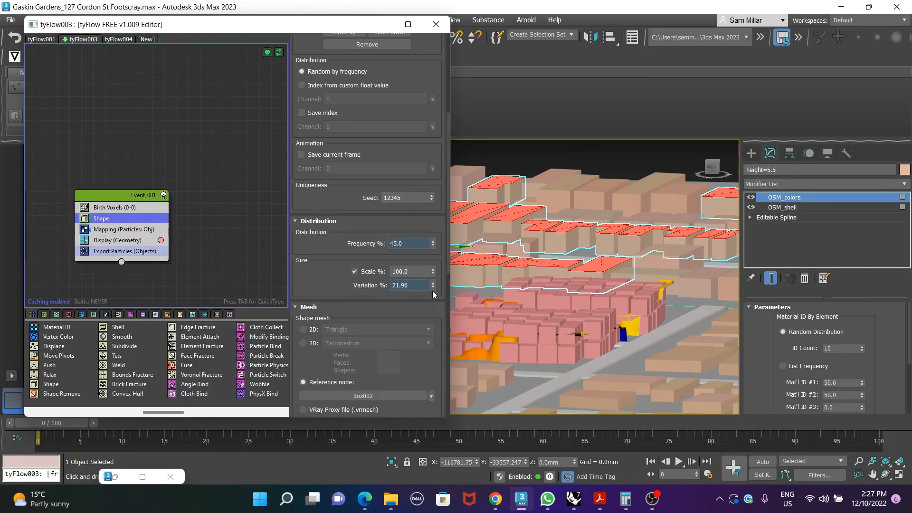
left_click(412, 285)
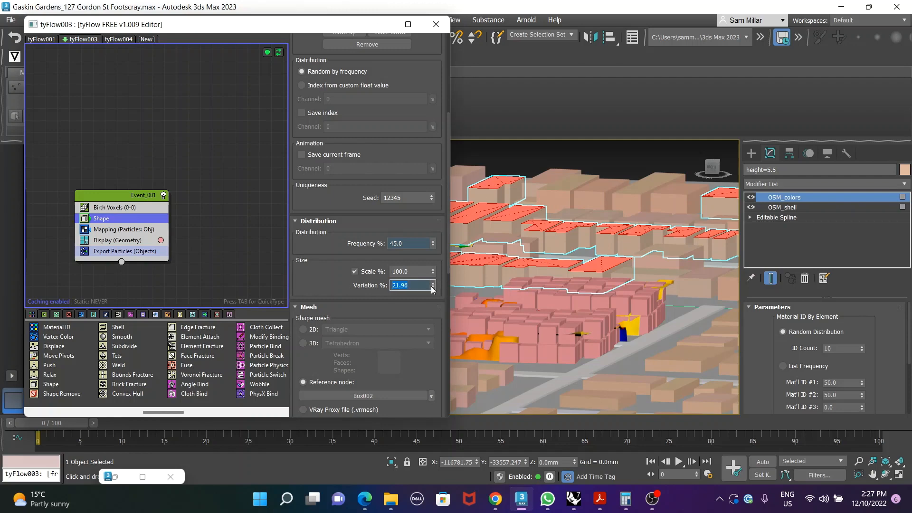
type("18.5")
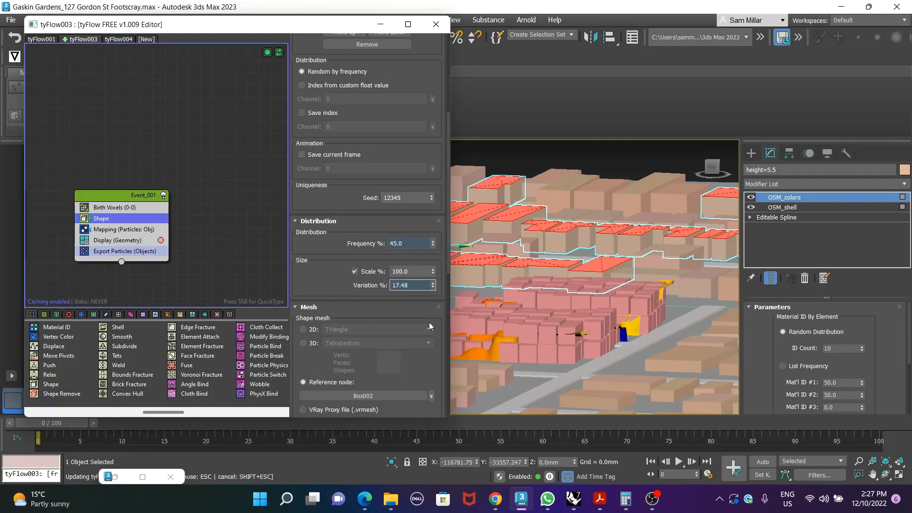
key("BackSpace")
type("32")
Step: Select Plane002 again, lower it to a Z position of about -4749.6 mm, and inspect the voxel massing within the site
middle_click_drag(539, 308, 621, 303)
left_click(549, 323)
left_click_drag(560, 308, 558, 310)
middle_click_drag(646, 314, 620, 311)
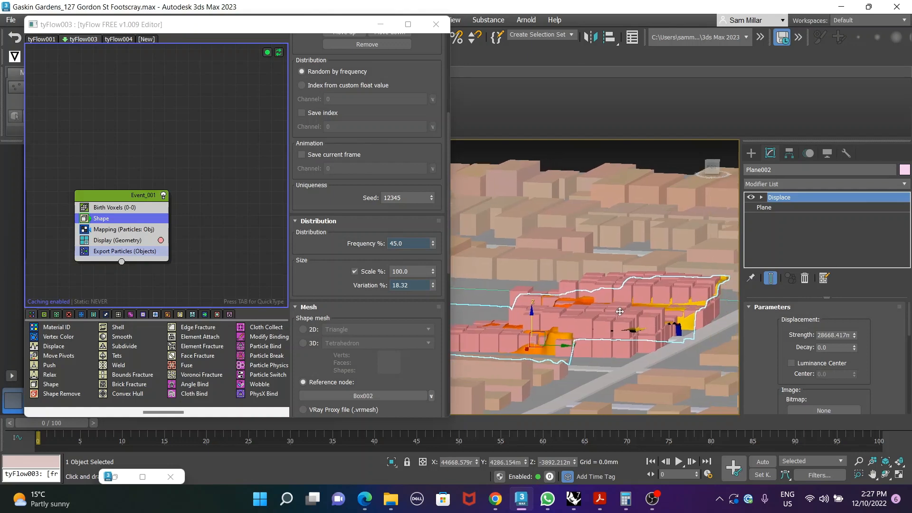
left_click_drag(532, 312, 528, 314)
mouse_move(582, 311)
middle_mouse_down()
mouse_move(627, 310)
mouse_move(641, 320)
mouse_move(605, 300)
mouse_move(560, 306)
mouse_move(574, 300)
middle_mouse_up()
scroll(535, 331, "up", 5)
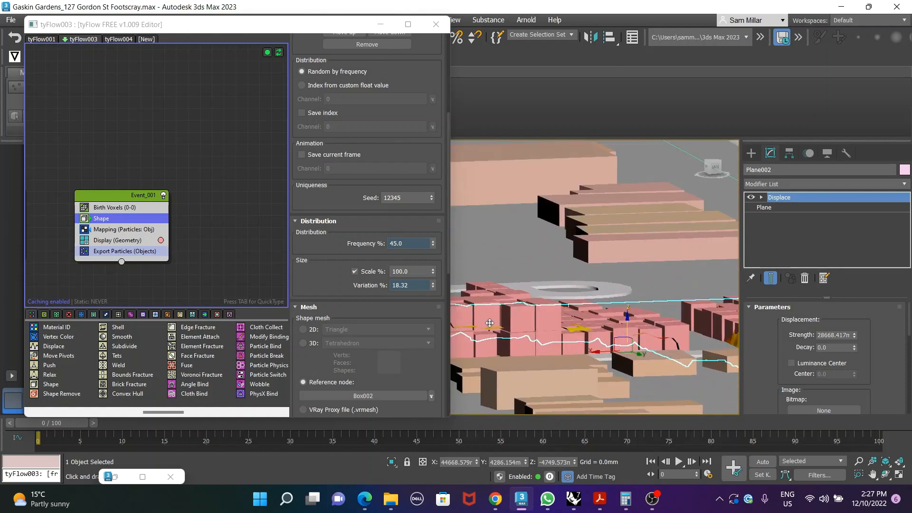
scroll(535, 332, "down", 6)
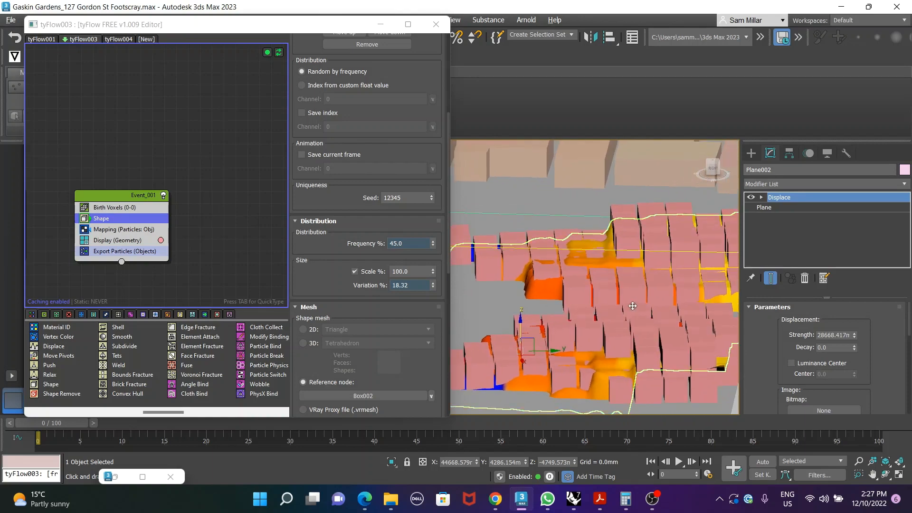
middle_click_drag(680, 296, 473, 318, "alt")
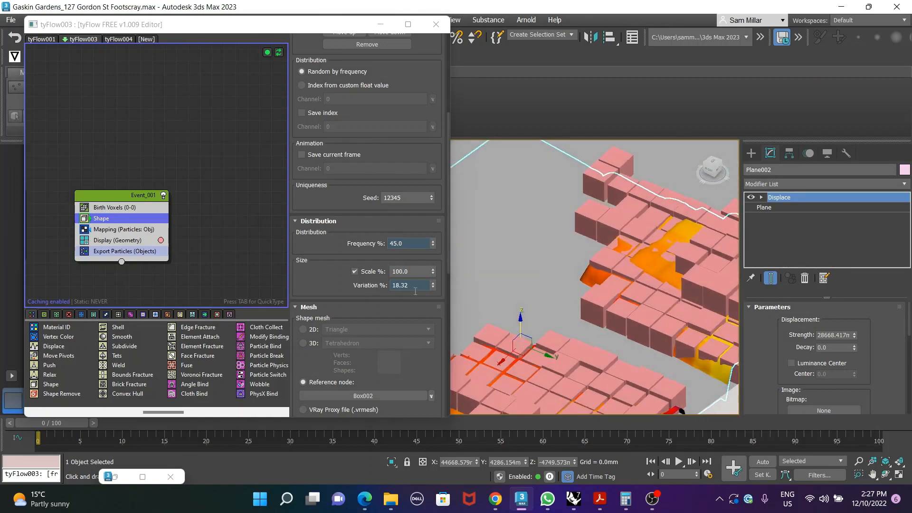
scroll(521, 341, "down", 5)
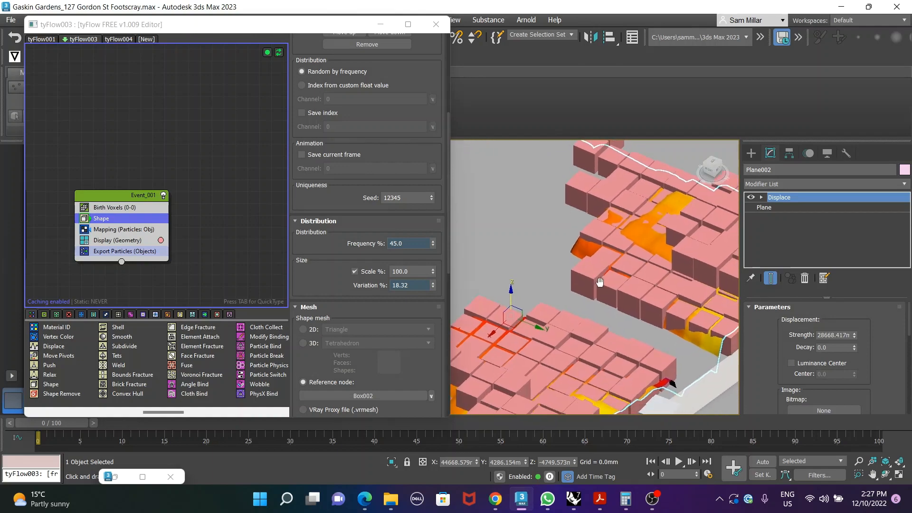
left_click(381, 24)
middle_click_drag(515, 288, 574, 288, "alt")
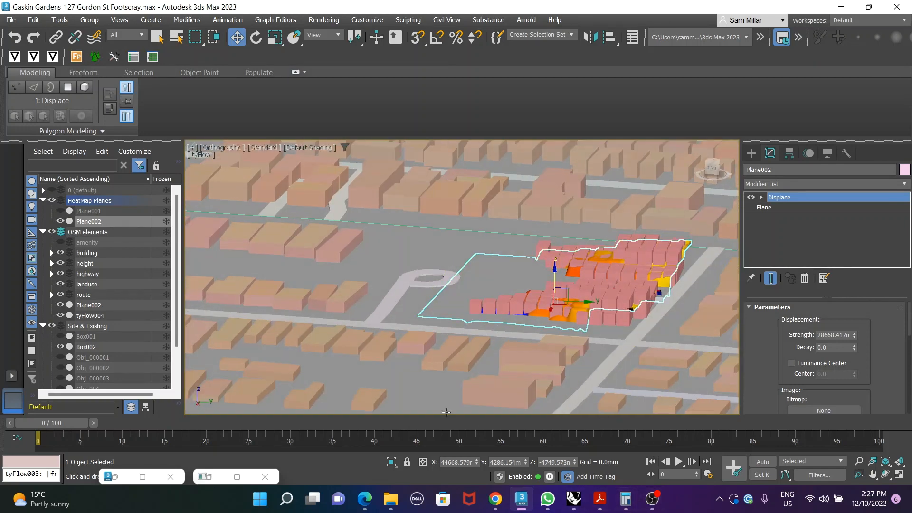
Step: Export the voxel particles as mesh objects from the floating editor's Export Particles operator and turn off Event_001
left_click(218, 477)
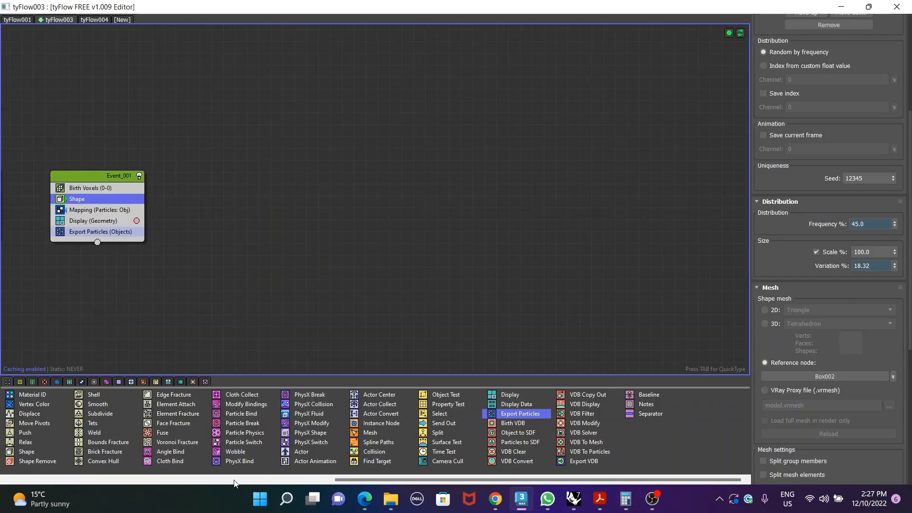
left_click(869, 7)
left_click(124, 251)
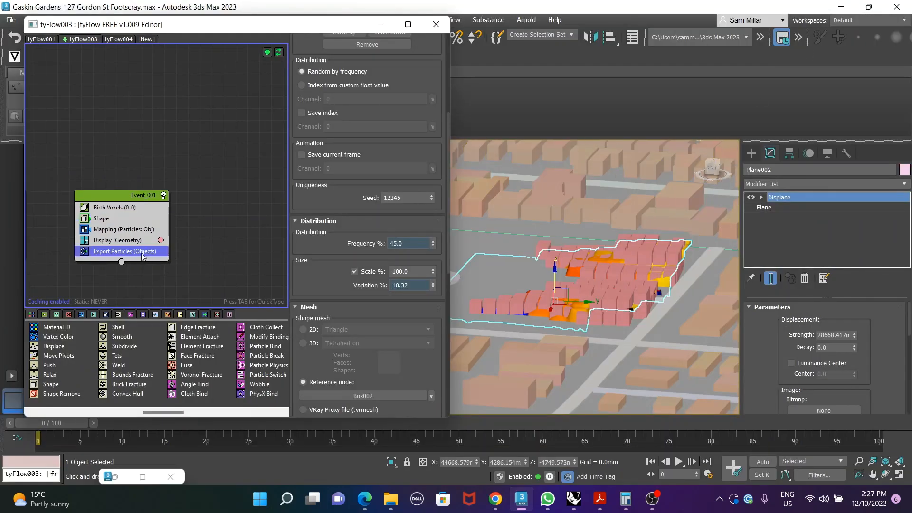
scroll(632, 263, "up", 2)
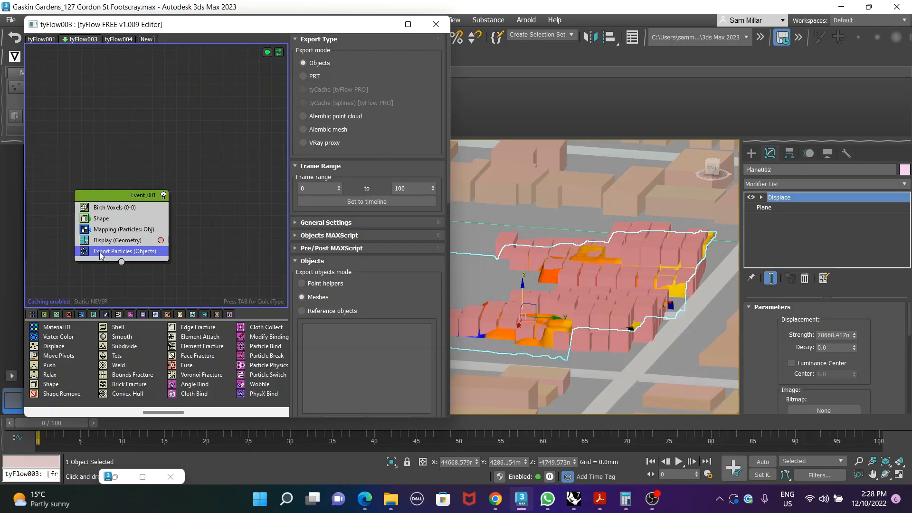
left_click_drag(172, 412, 246, 414)
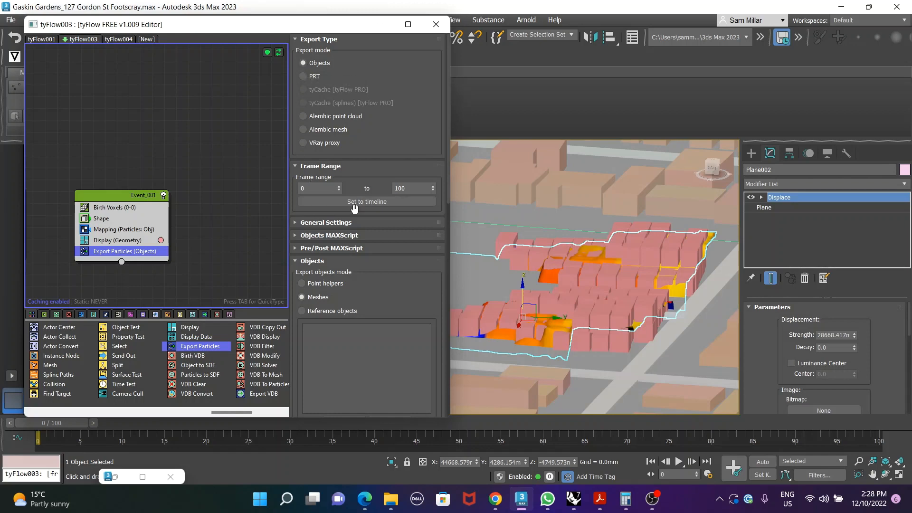
scroll(339, 225, "down", 5)
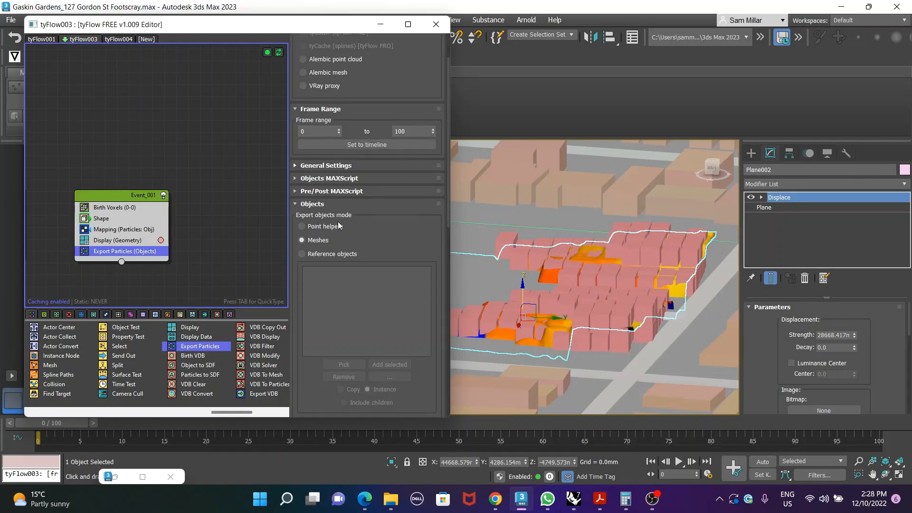
scroll(319, 185, "down", 9)
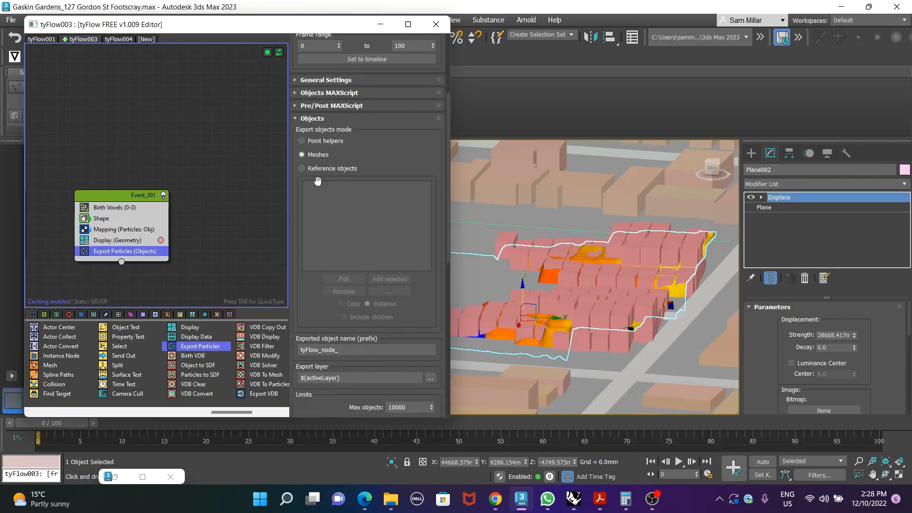
left_click(383, 282)
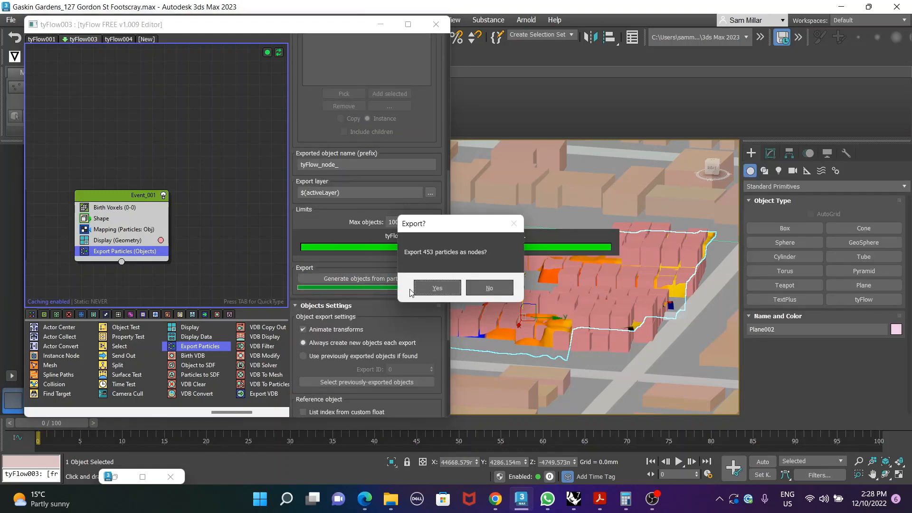
left_click(434, 291)
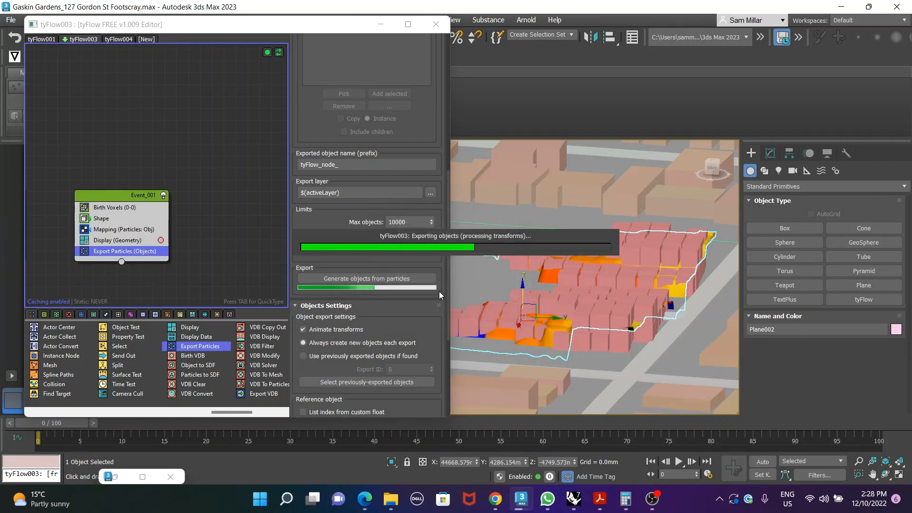
left_click(474, 288)
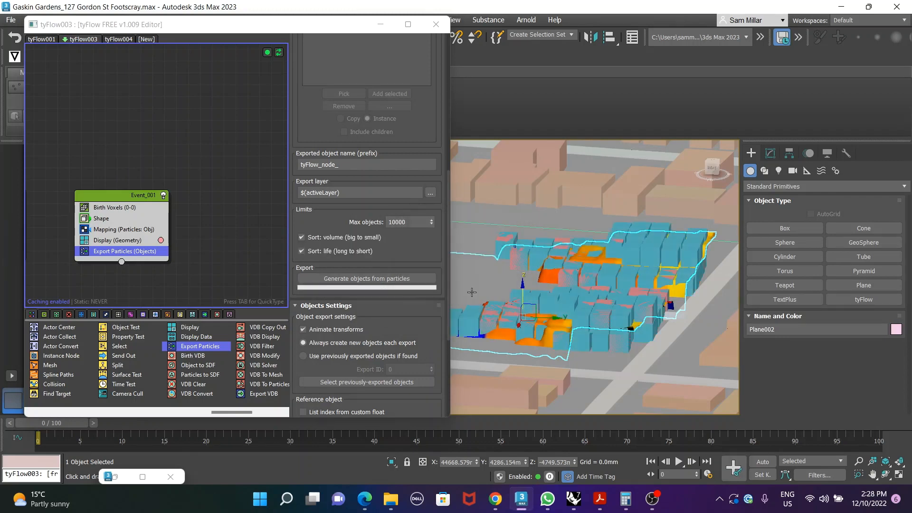
left_click(163, 196)
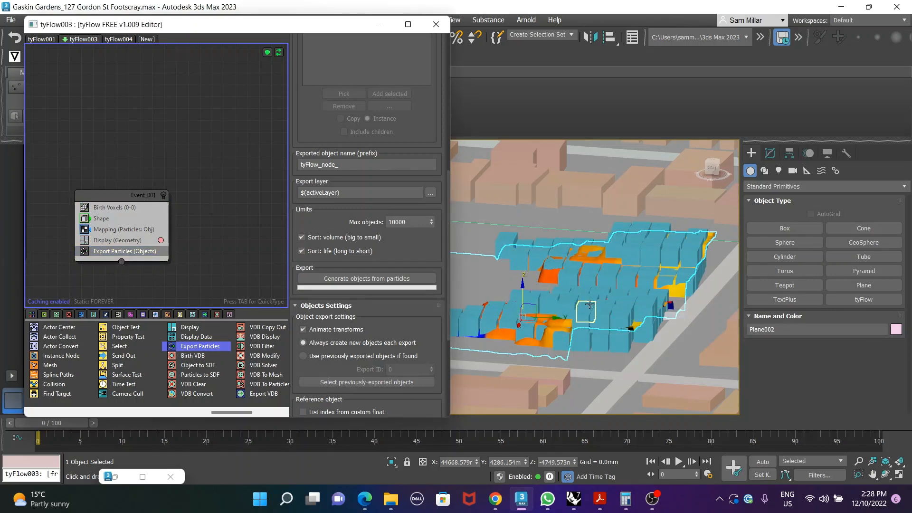
Step: Clear the selection with the tyFlow editor minimized and switch to the four-viewport layout
middle_click_drag(590, 304, 590, 252, "alt")
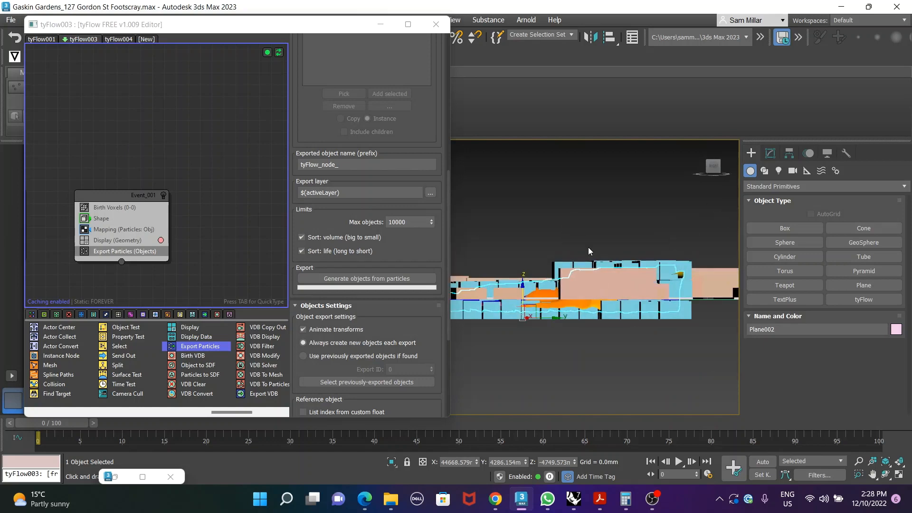
left_click(381, 24)
left_click(519, 248)
key("alt+w")
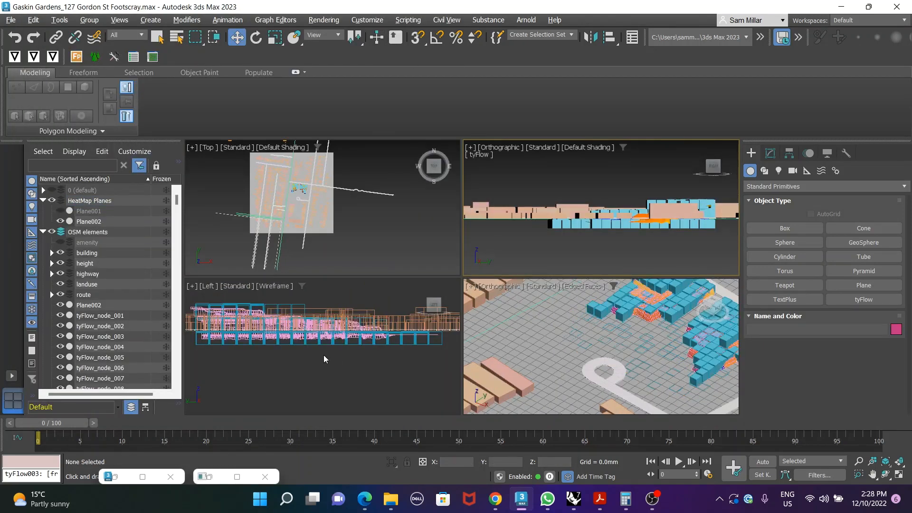
Step: Delete the lowest layer of exported voxel meshes across the whole massing, selecting it in the side elevation
left_click_drag(446, 352, 189, 345)
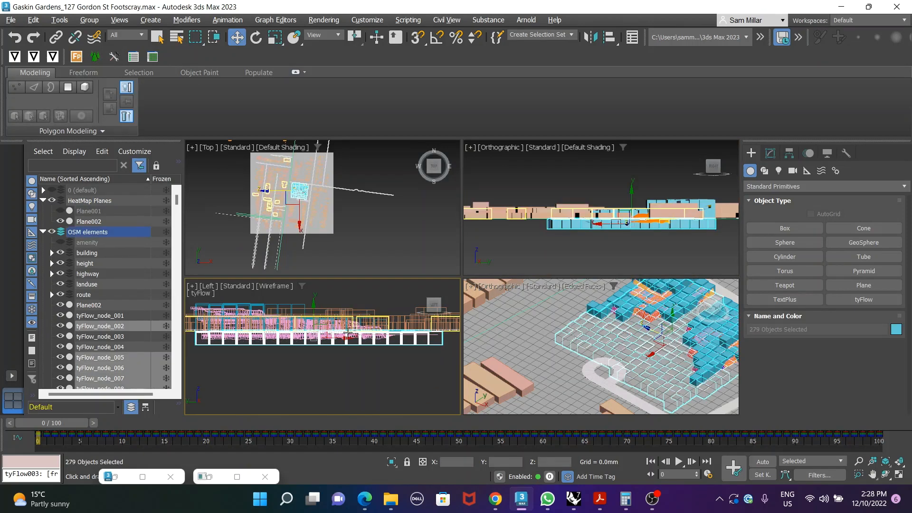
mouse_move(259, 348)
middle_mouse_down()
mouse_move(283, 346)
mouse_move(273, 349)
middle_mouse_up()
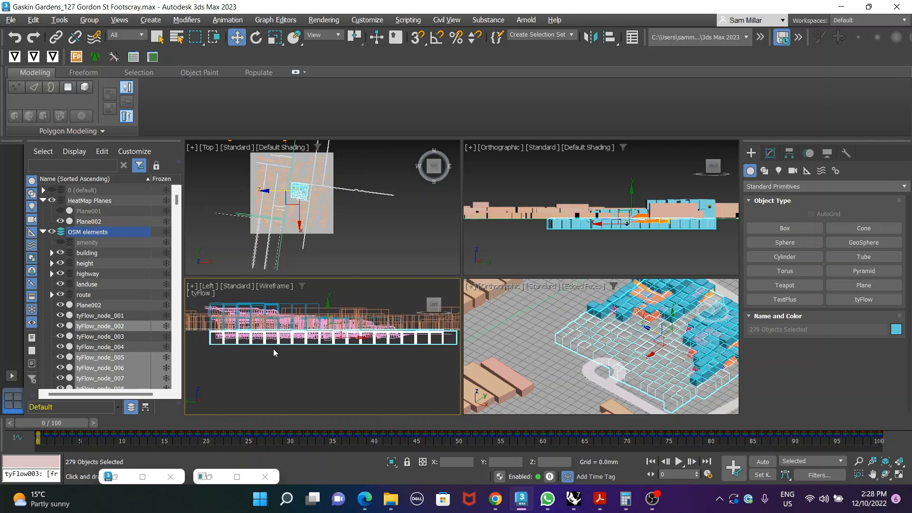
key("Delete")
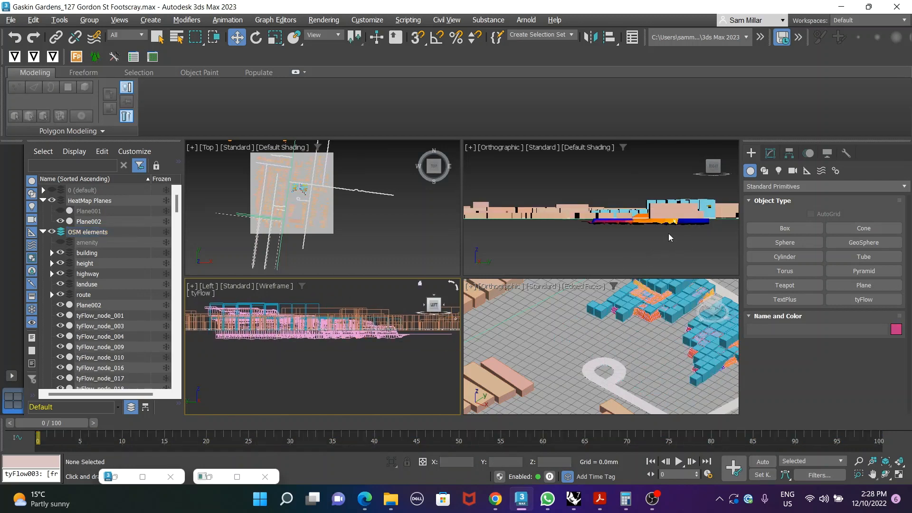
middle_click_drag(669, 233, 600, 247)
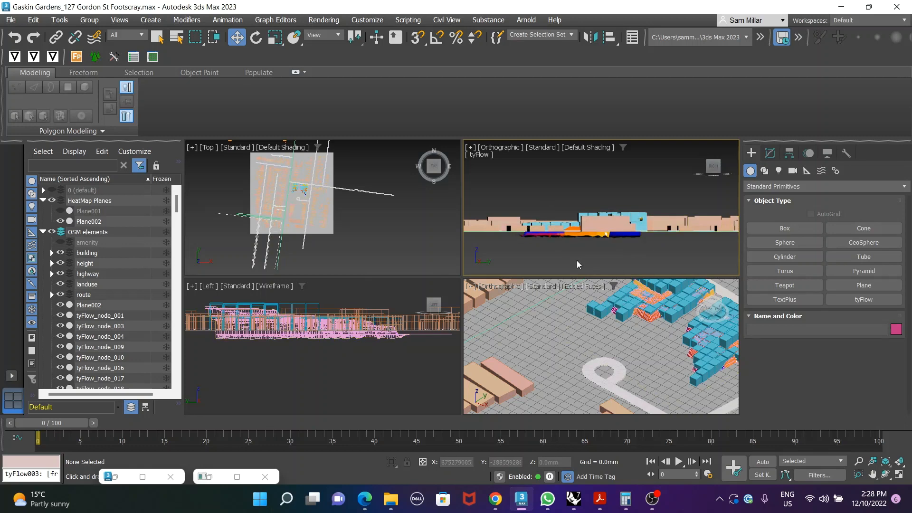
Step: Maximize the orthographic viewport with nothing selected and inspect the remaining voxel massing within the site context
left_click(572, 322)
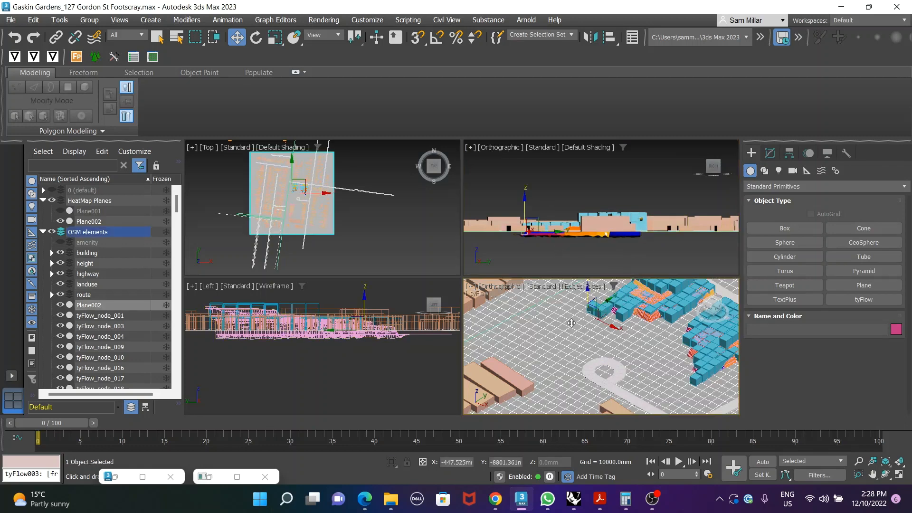
left_click(586, 268)
left_click(592, 320)
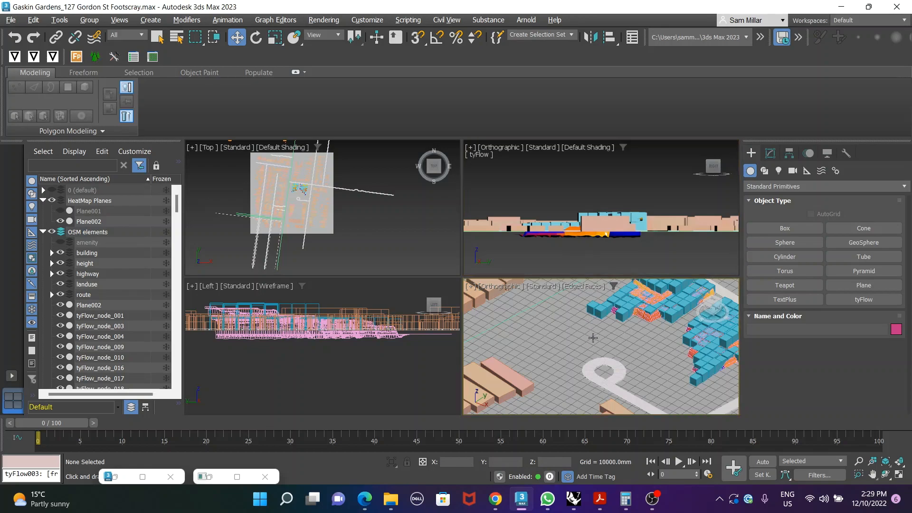
key("alt+w")
scroll(523, 281, "down", 6)
scroll(507, 266, "up", 8)
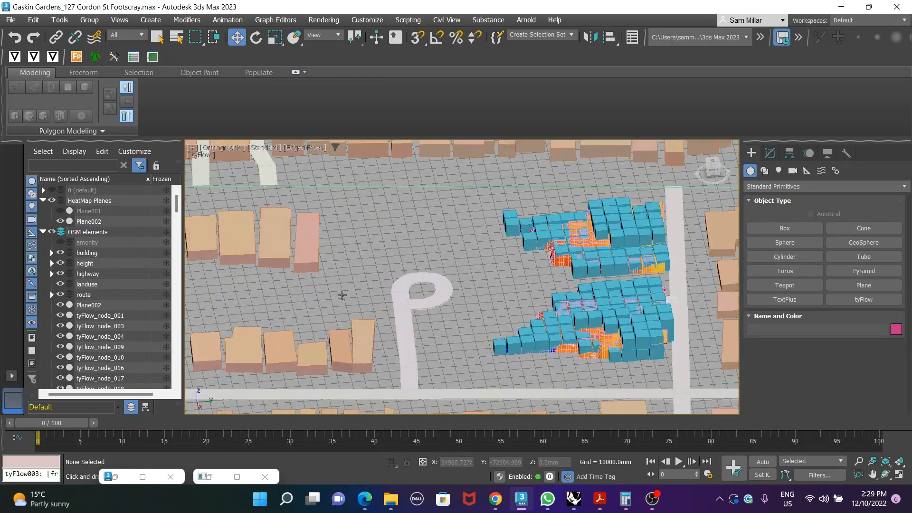
scroll(447, 280, "down", 5)
scroll(448, 280, "up", 3)
middle_click_drag(447, 279, 426, 243, "alt")
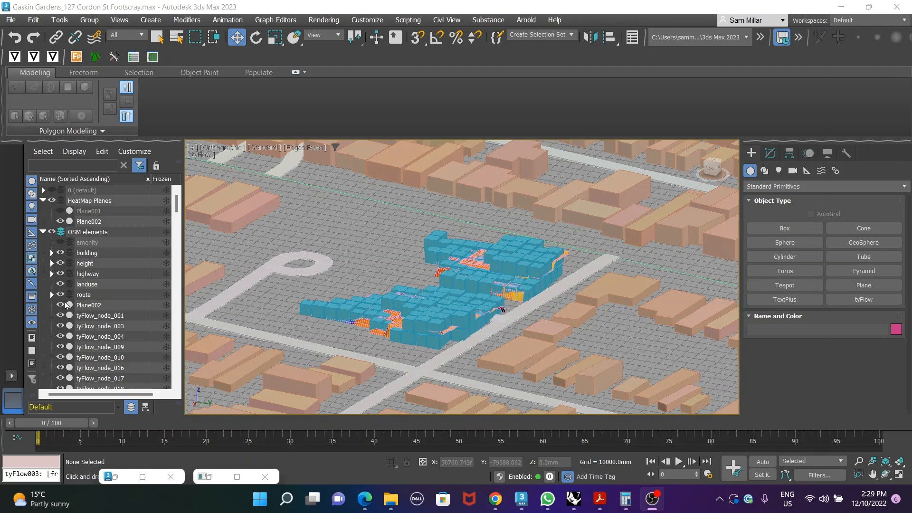
Step: Select all the exported tyFlow_node mesh objects in the OSM elements layer, starting from tyFlow_node_001
left_click(96, 316)
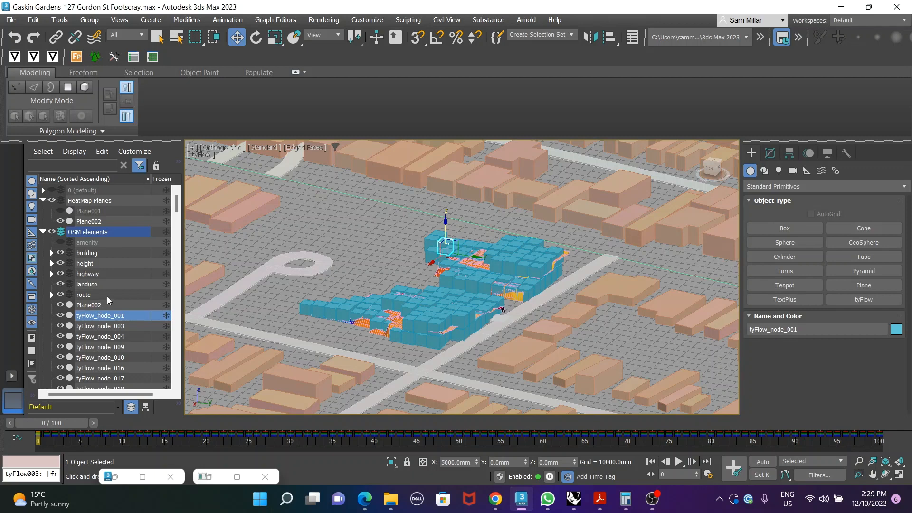
scroll(107, 297, "down", 3)
scroll(108, 299, "up", 3)
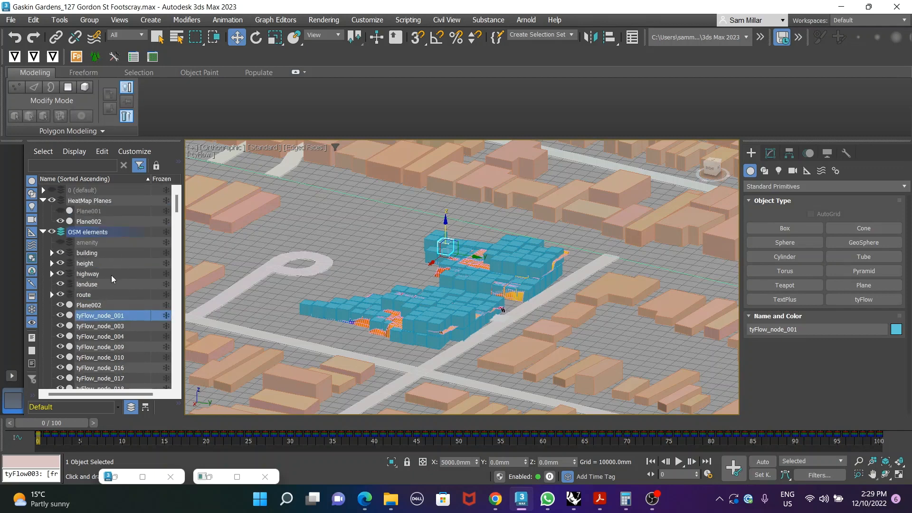
left_click(109, 315)
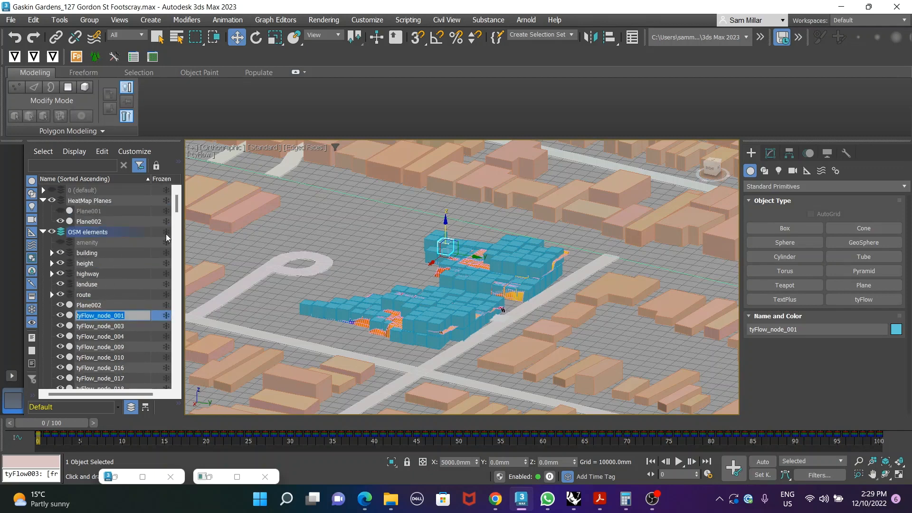
key("Escape")
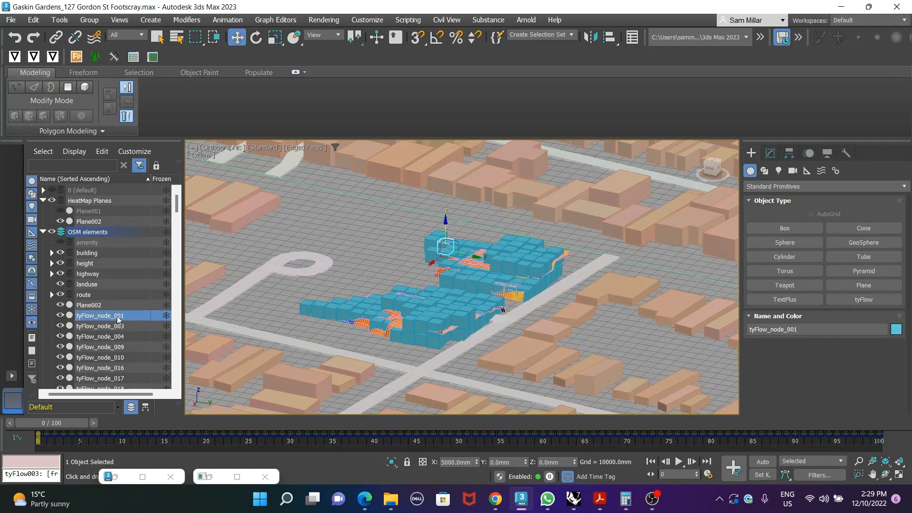
mouse_move(179, 196)
left_mouse_down()
mouse_move(157, 296)
mouse_move(166, 373)
mouse_move(179, 328)
mouse_move(179, 205)
left_mouse_up()
left_click(124, 265, "shift")
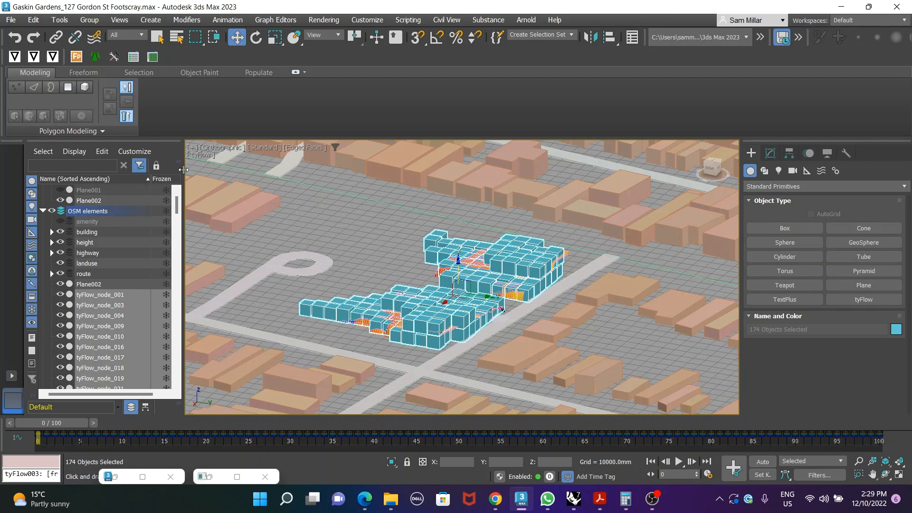
Step: Widen the scene explorer, create a new layer containing the selected voxel meshes, and name it TyFlow Massing Export [2]
left_click_drag(186, 170, 218, 170)
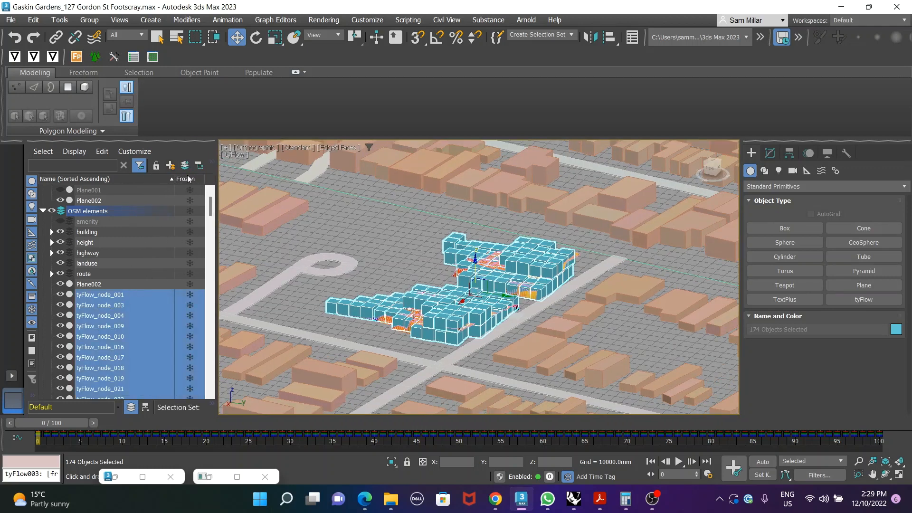
left_click(170, 165)
right_click(120, 229)
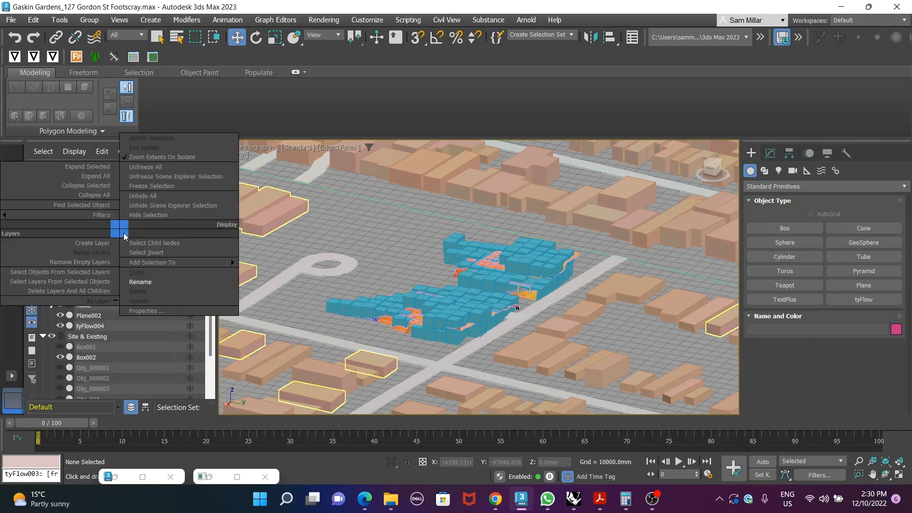
left_click(140, 282)
type("Ty")
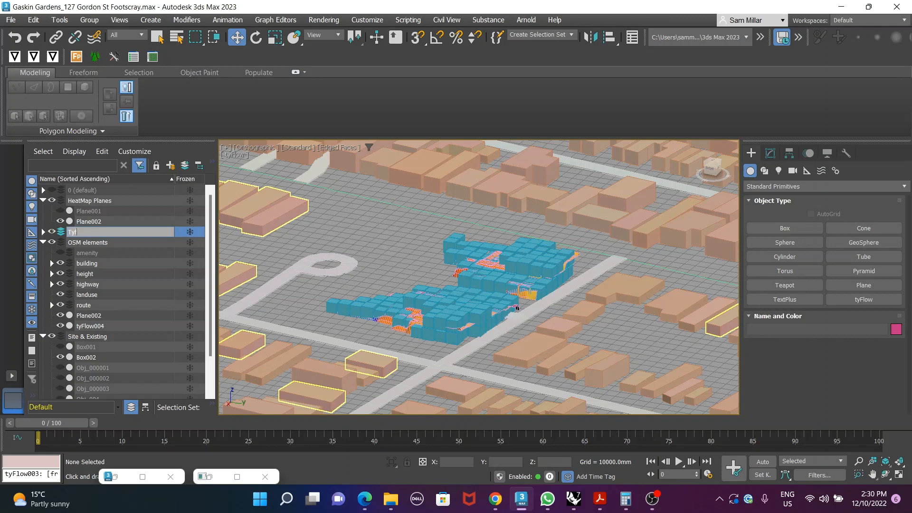
type("Flow Massing Export [2]")
key("Return")
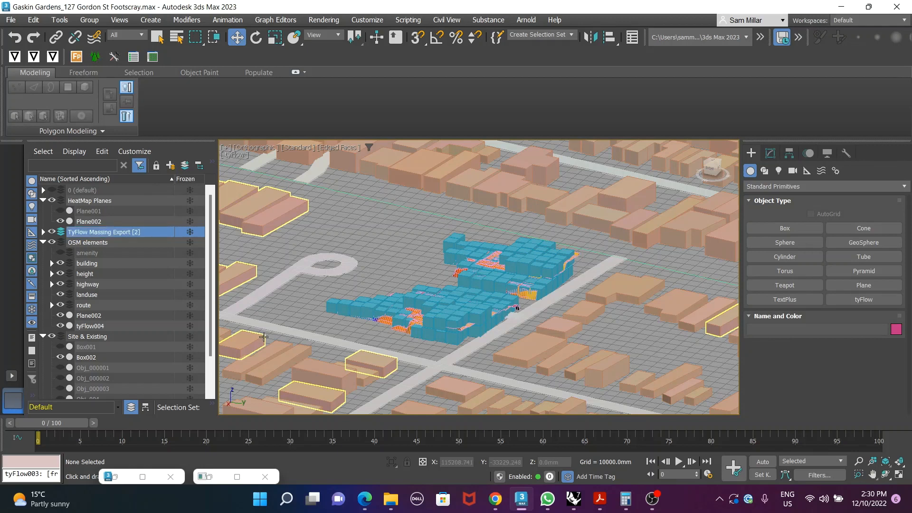
Step: Hide the OSM elements layer and compare the exported massing with and without Plane002, leaving Plane002 visible
left_click(60, 221)
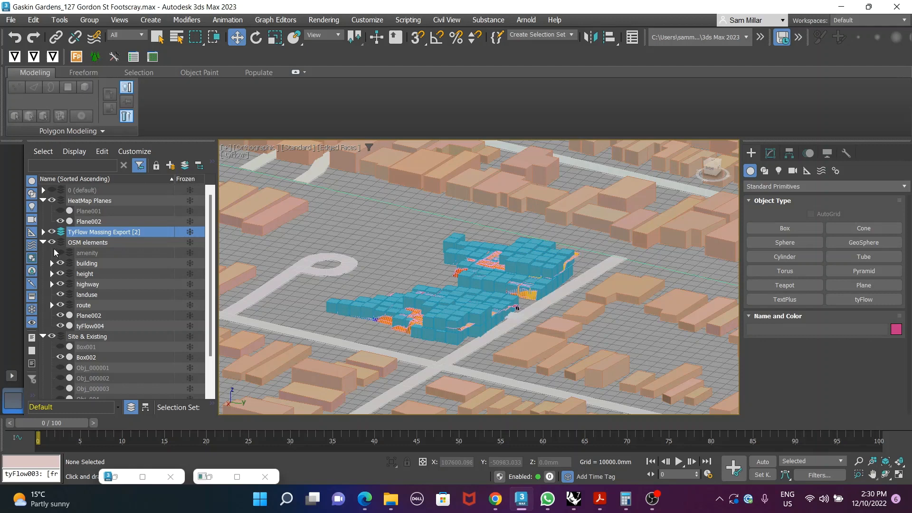
left_click(52, 243)
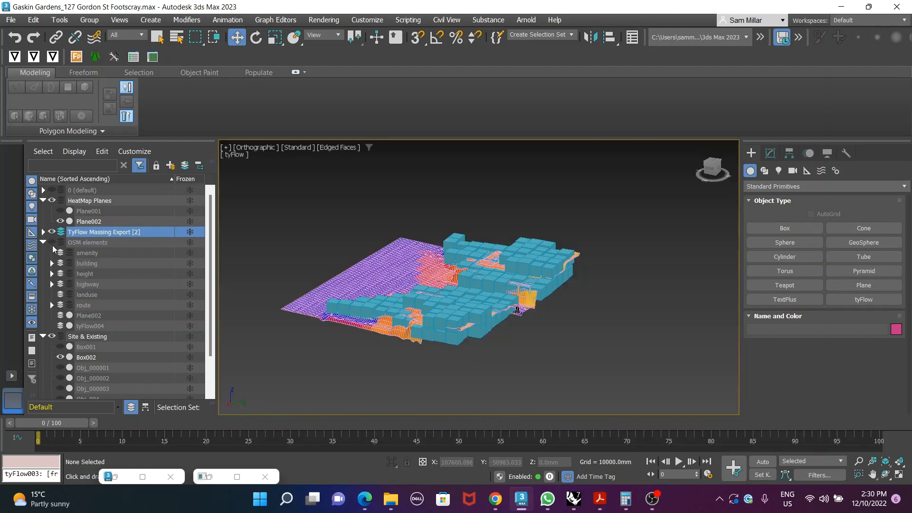
left_click(52, 244)
left_click(52, 245)
left_click(61, 222)
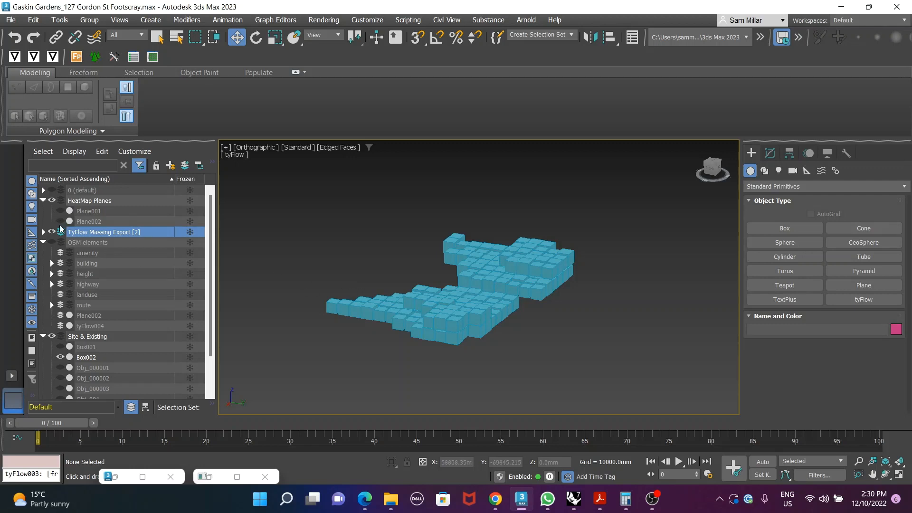
left_click(59, 222)
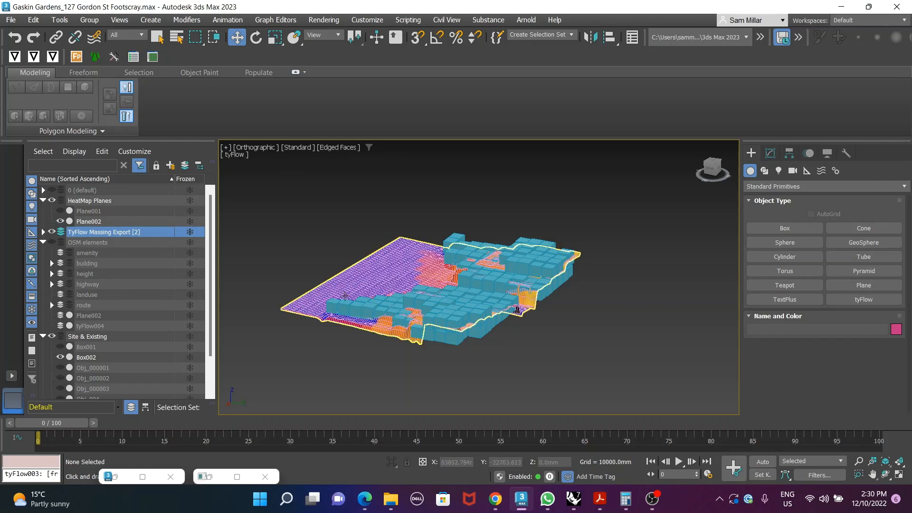
scroll(127, 277, "down", 1)
scroll(127, 276, "up", 1)
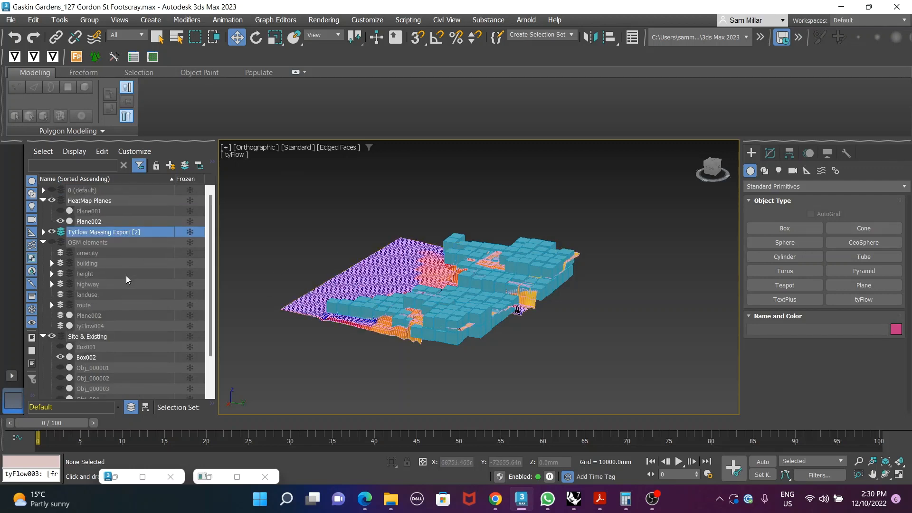
middle_click_drag(517, 310, 518, 371, "alt")
Step: Export all visible objects as the 3D Studio file TyFlow Massing [2] in the TyFlow Massing Morphs folder, preserving MAX's texture coordinates
key("ctrl+a")
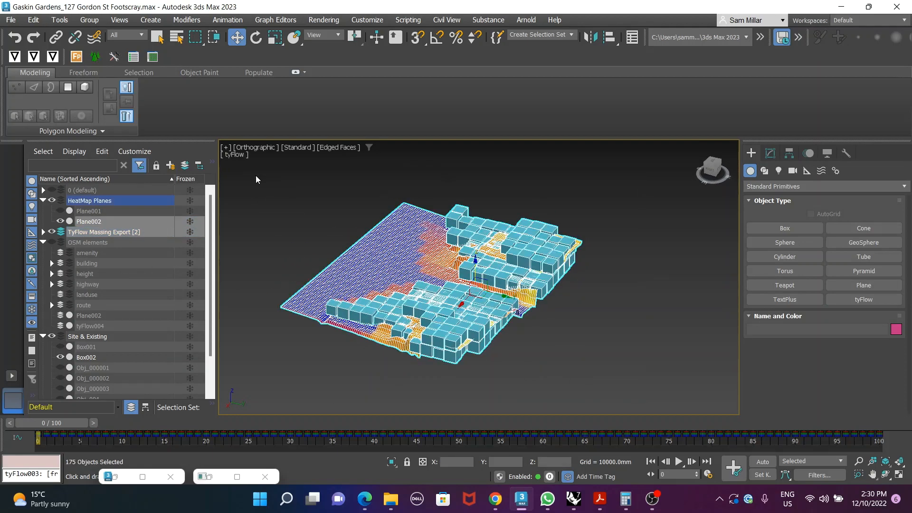
left_click(10, 20)
mouse_move(68, 195)
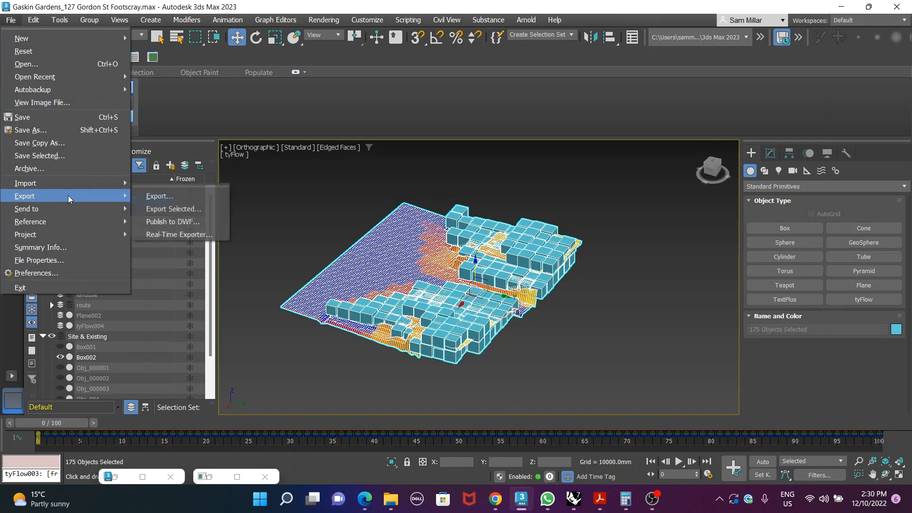
left_click(188, 212)
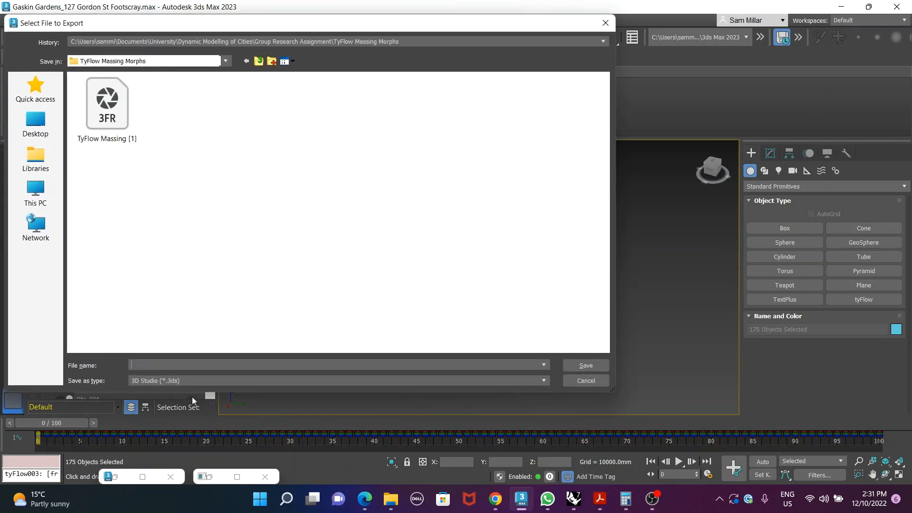
left_click(133, 95)
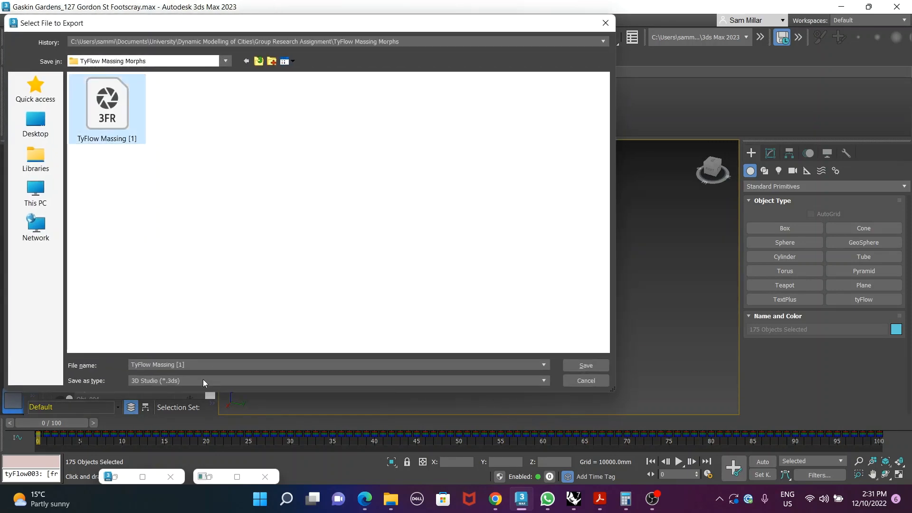
left_click(183, 365)
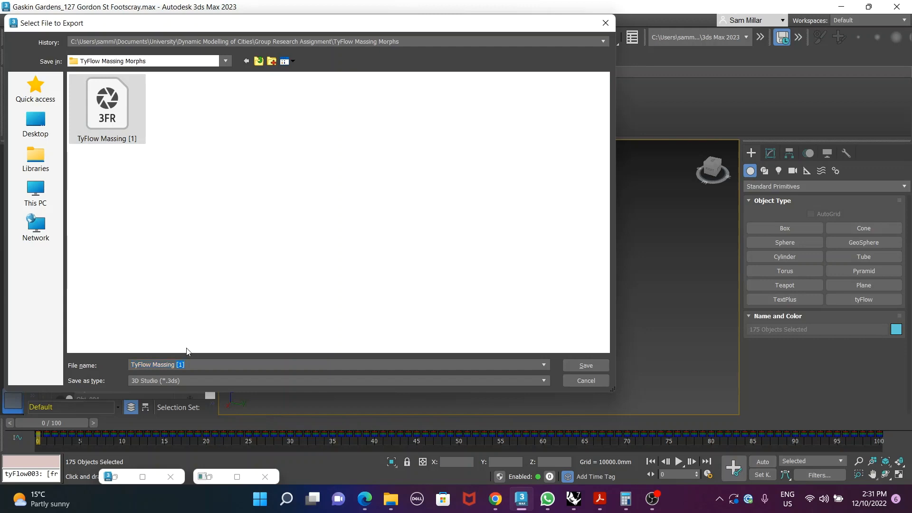
key("Return")
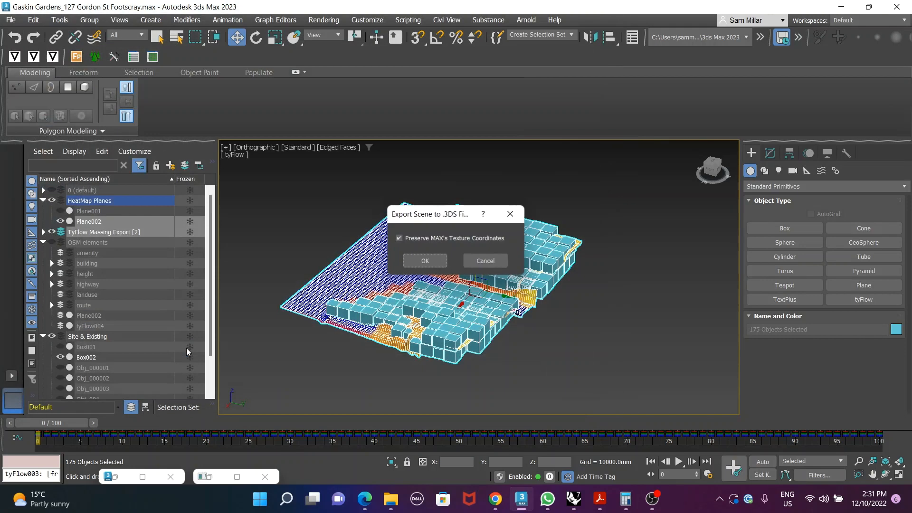
left_click(412, 255)
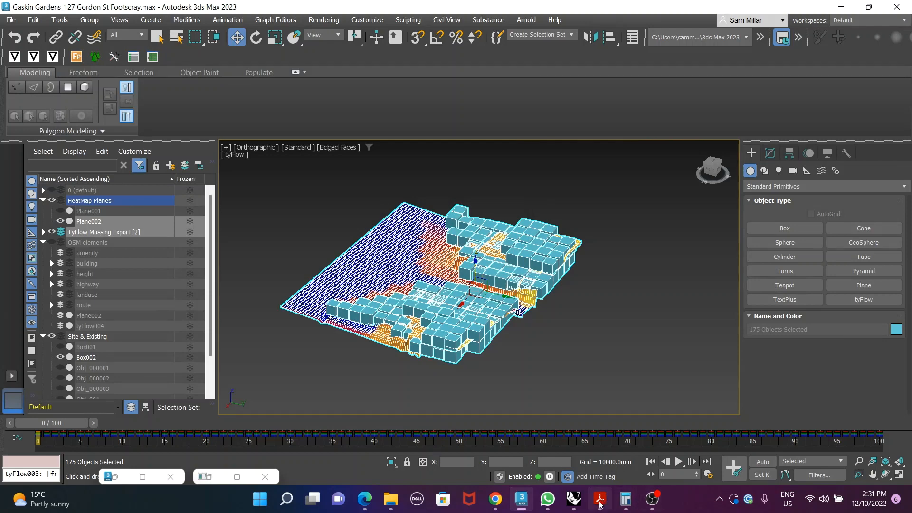
Step: Switch to Rhino and import TyFlow Massing [2].3ds into the Footscray model with all 3DS import options unchecked, locating the imported geometry
left_click(574, 498)
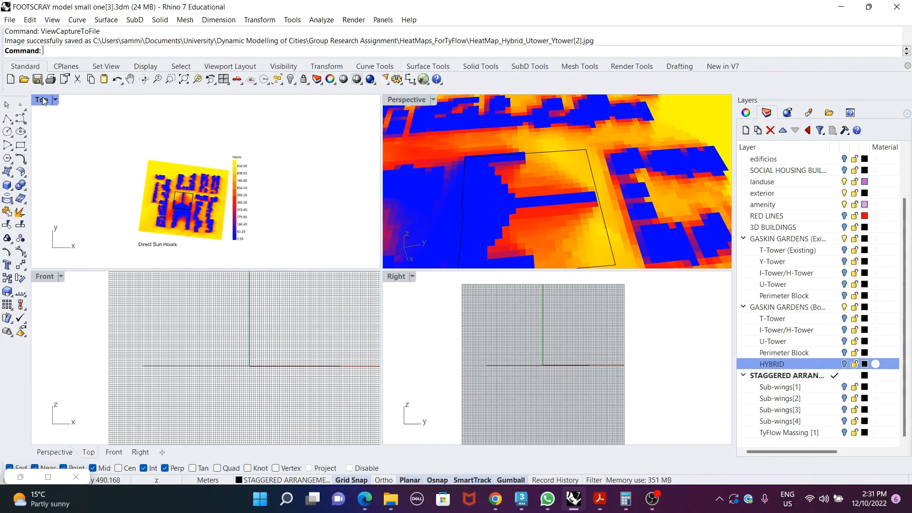
double_click(43, 100)
scroll(430, 164, "down", 6)
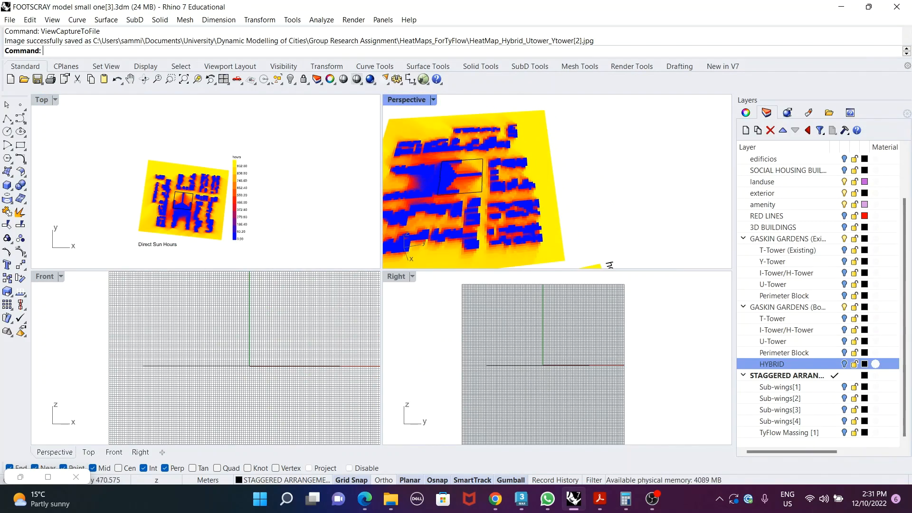
left_click(11, 20)
left_click(29, 147)
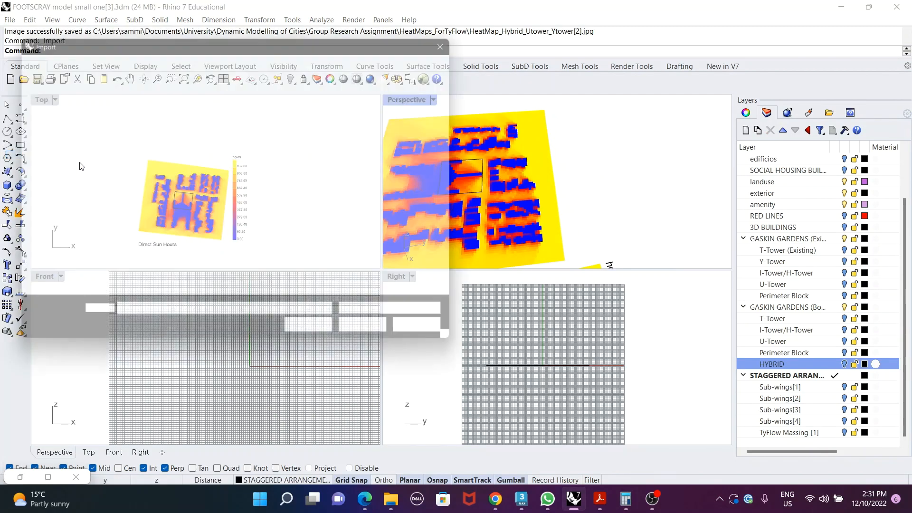
left_click(212, 127)
left_click(376, 339)
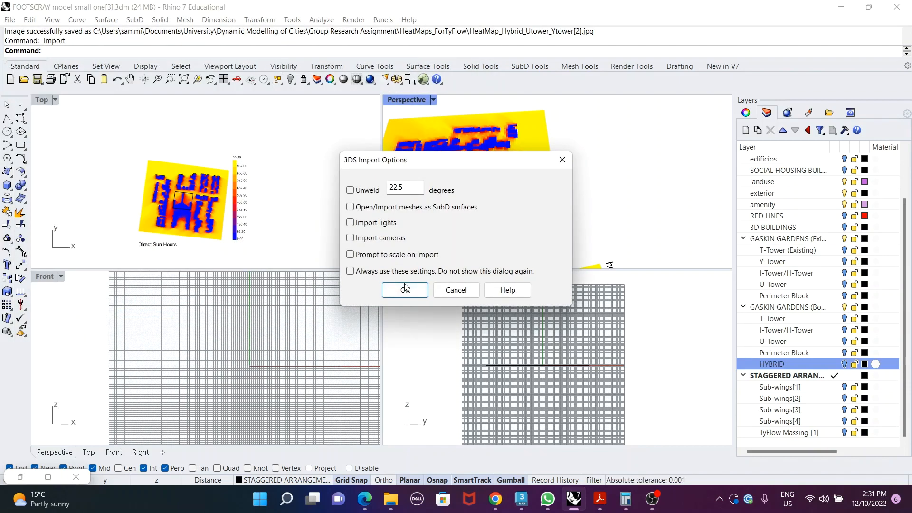
left_click(406, 291)
scroll(186, 208, "up", 10)
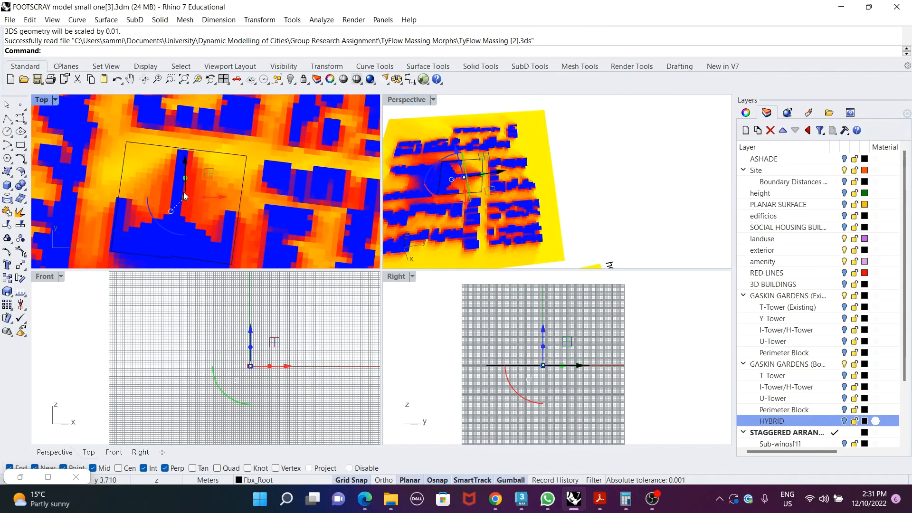
scroll(169, 176, "up", 5)
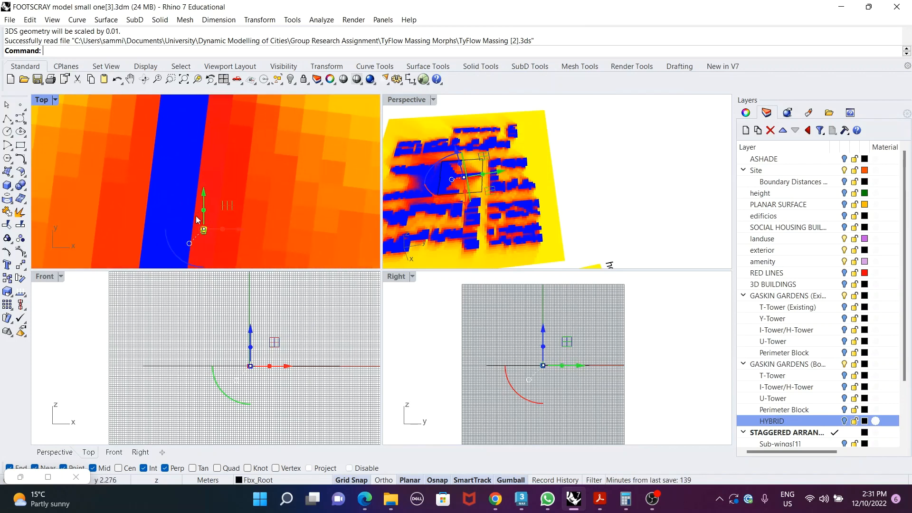
Step: Zoom to the imported voxel massing and delete the Plane002 mesh, keeping the tyFlow meshes
right_click_drag(497, 256, 437, 213)
scroll(507, 172, "up", 8)
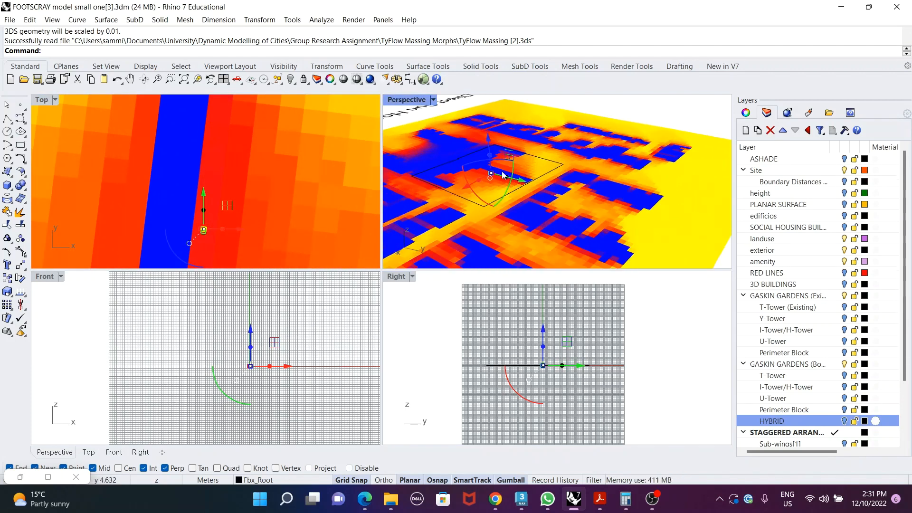
key("Return")
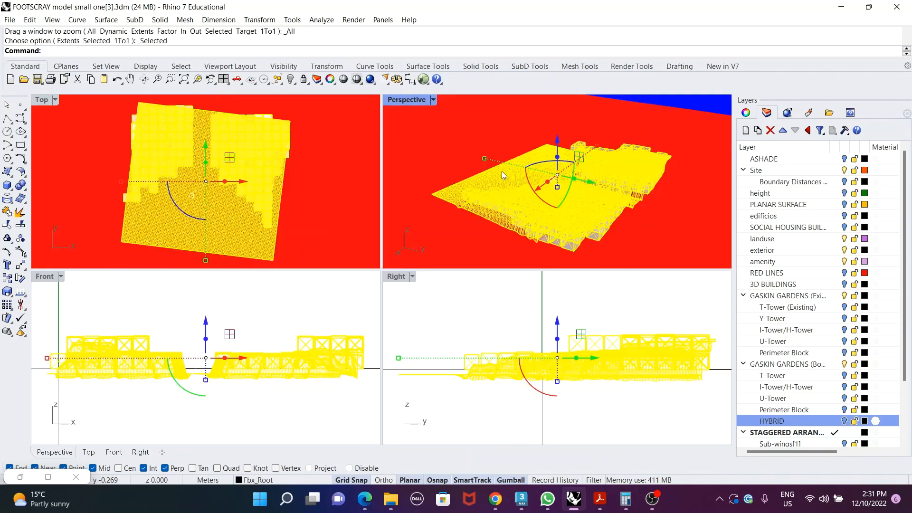
right_click_drag(564, 177, 574, 159)
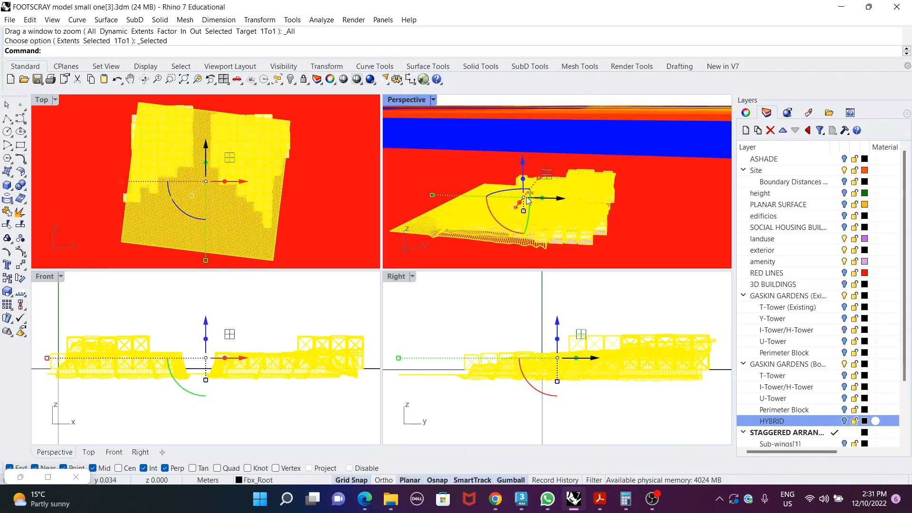
key("Escape")
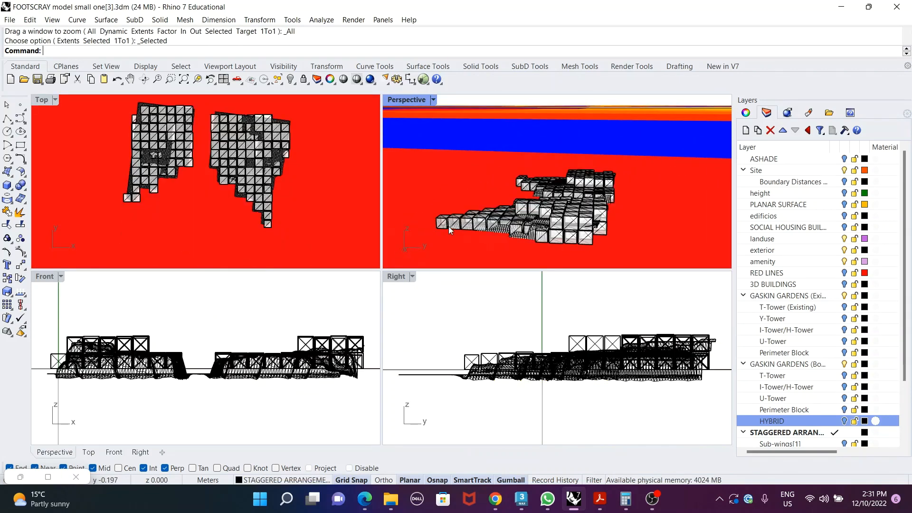
left_click(518, 236)
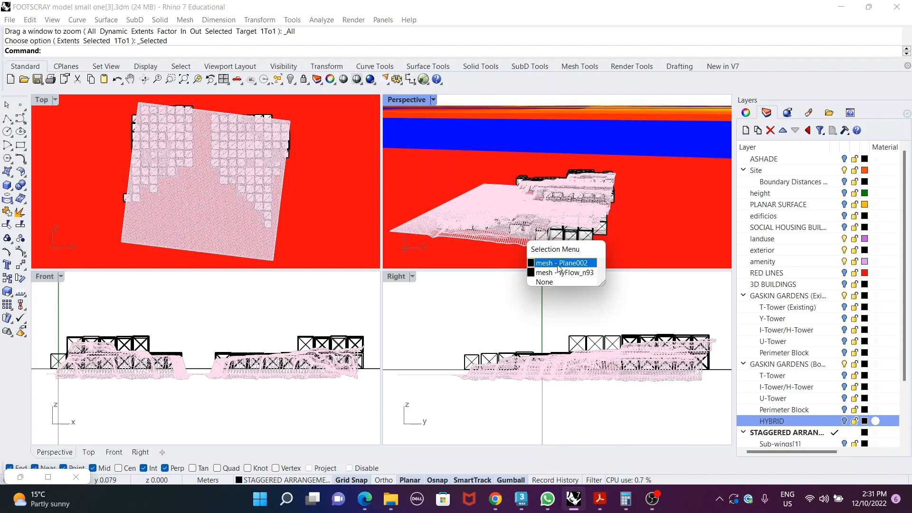
left_click(559, 262)
key("Delete")
right_click_drag(506, 199, 514, 216)
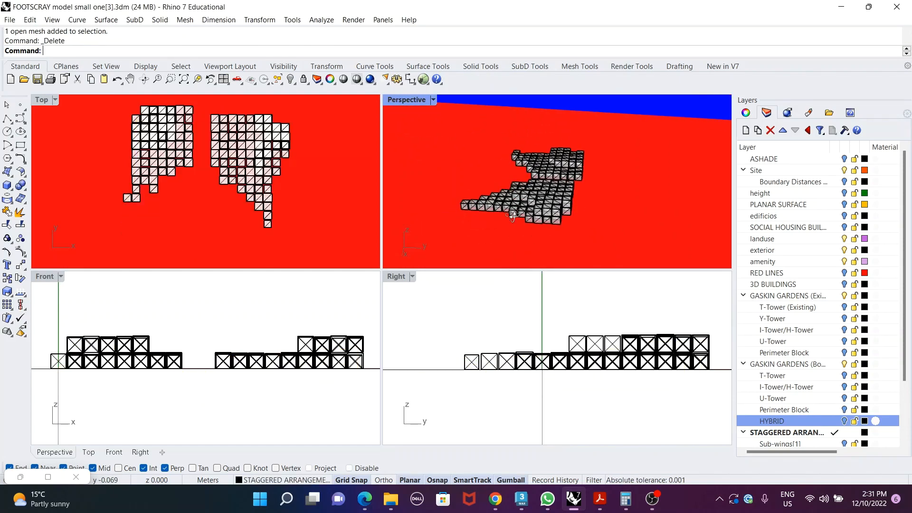
Step: Copy all the voxel meshes from a base corner to an empty spot beside the originals
left_click_drag(428, 134, 607, 236)
right_click_drag(607, 237, 592, 193)
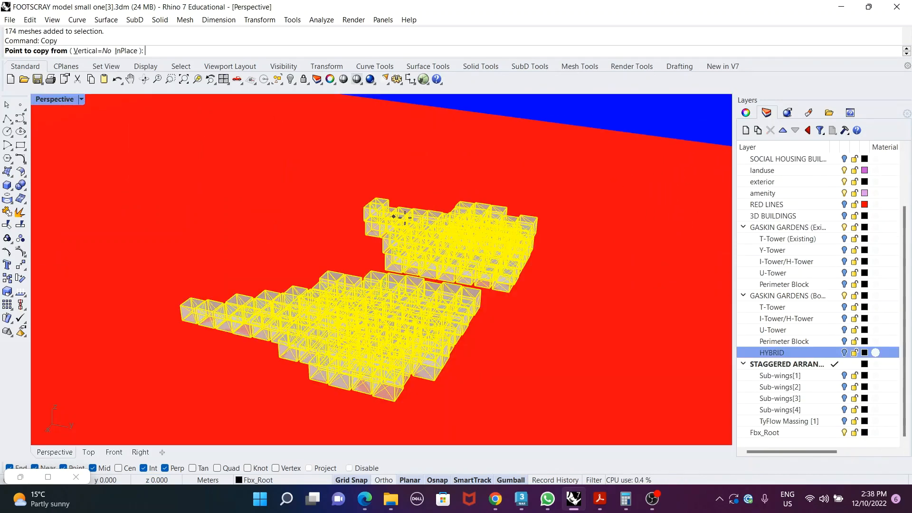
left_click(394, 402)
scroll(393, 401, "down", 5)
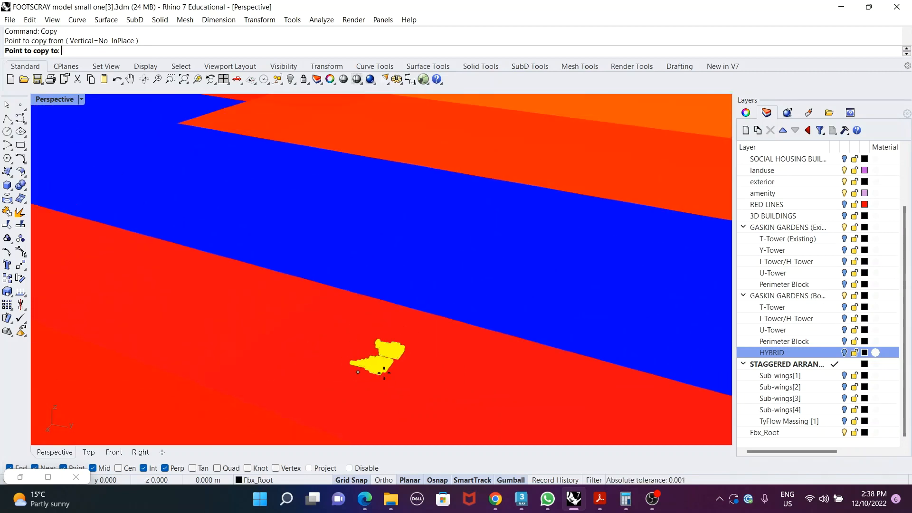
left_click(428, 395)
key("Return")
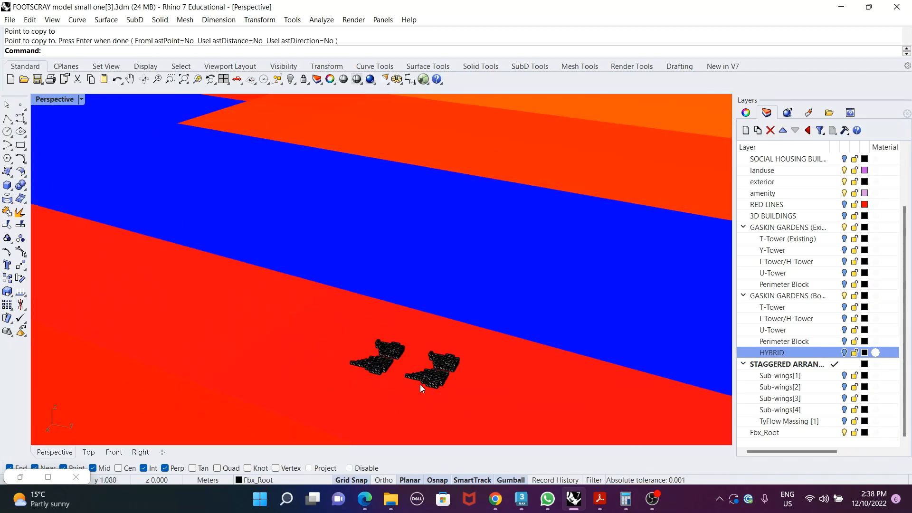
Step: Convert the copied set of voxel meshes to NURBS polysurfaces with MeshToNURB
right_click_drag(420, 384, 479, 392)
left_click_drag(405, 289, 521, 381)
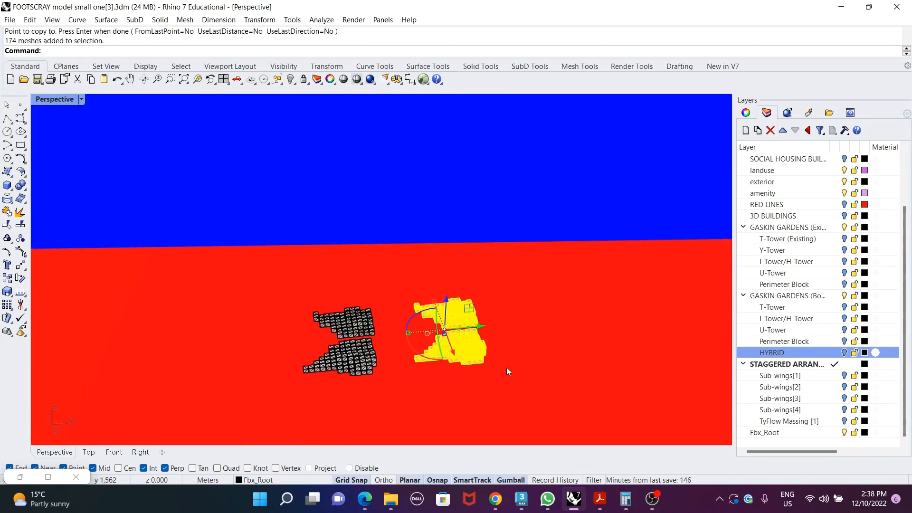
key("BackSpace")
key("BackSpace")
key("BackSpace")
key("BackSpace")
key("BackSpace")
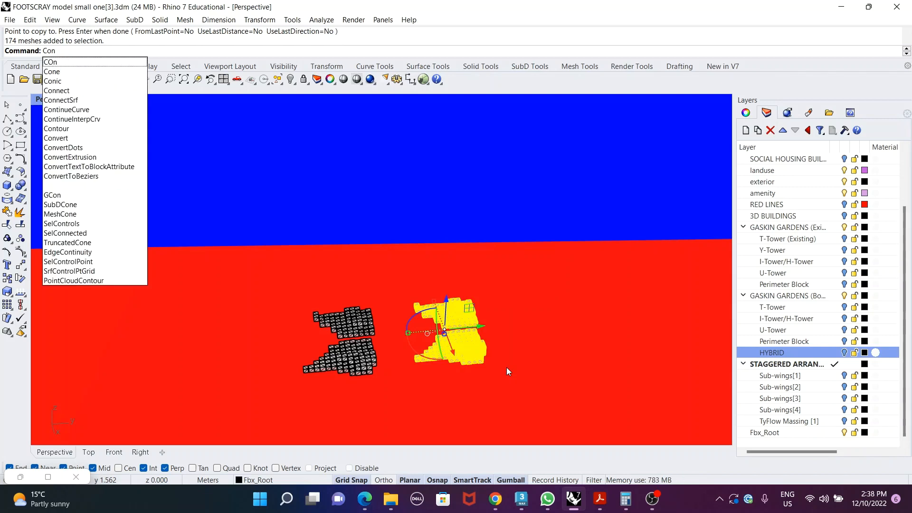
type("Mesh")
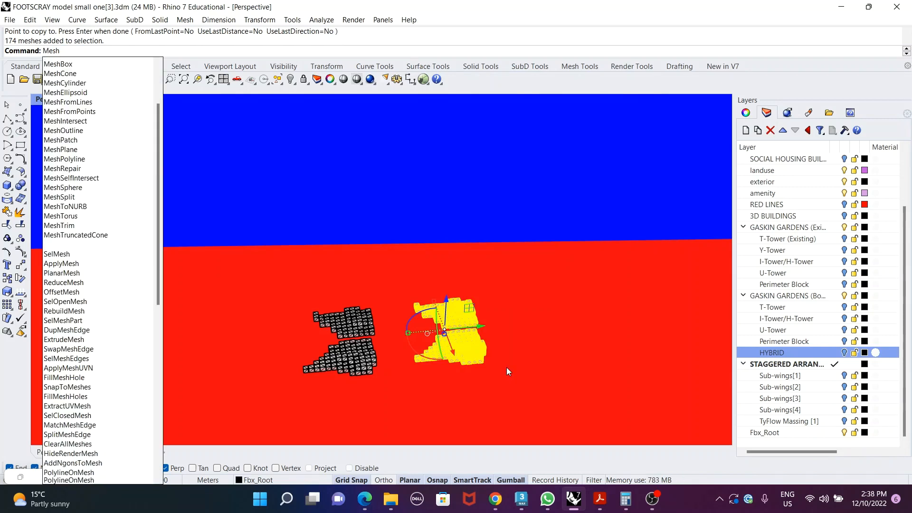
type("ToNURB")
key("Return")
scroll(455, 321, "up", 3)
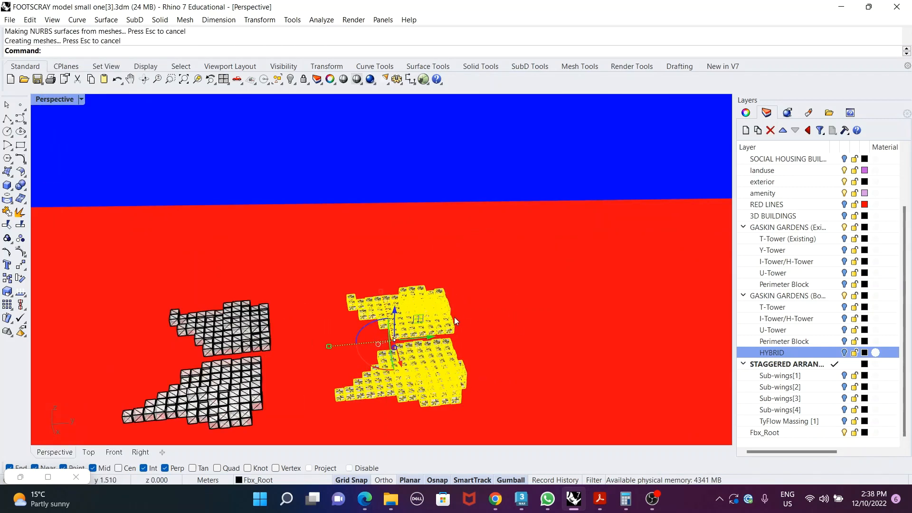
Step: Move the copied meshes sideways off the new polysurfaces and check the object type of the middle set
left_click_drag(434, 336, 575, 330)
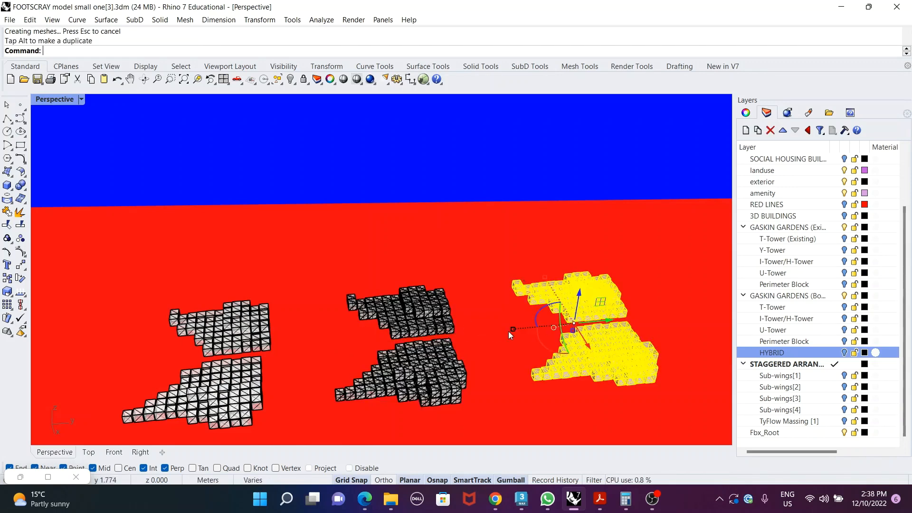
right_click_drag(508, 332, 493, 317)
left_click(467, 321)
left_click(440, 326)
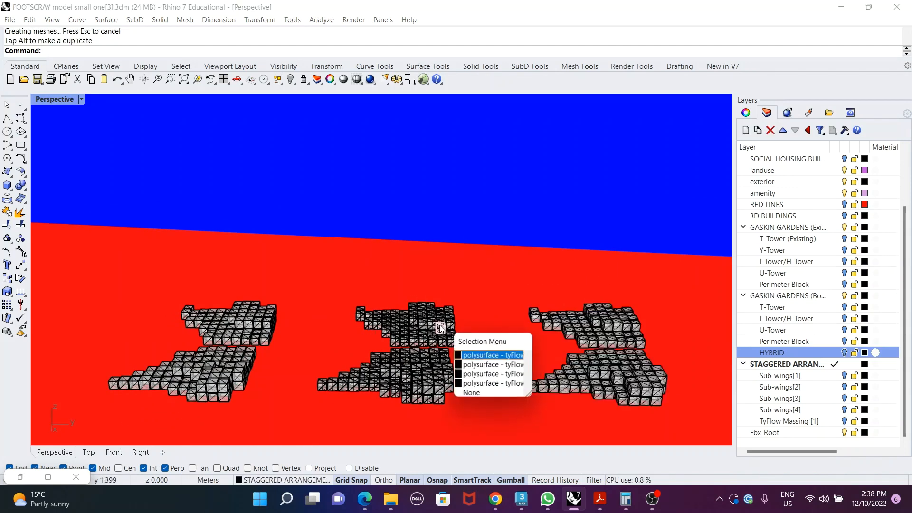
left_click(440, 326)
Step: Delete the original and the copied voxel mesh sets on either side, keeping only the polysurface massing
scroll(399, 300, "down", 6)
left_click_drag(213, 281, 339, 382)
key("Delete")
scroll(519, 347, "up", 3)
left_click_drag(440, 276, 584, 421)
key("Delete")
scroll(425, 344, "up", 3)
right_click_drag(426, 344, 393, 335)
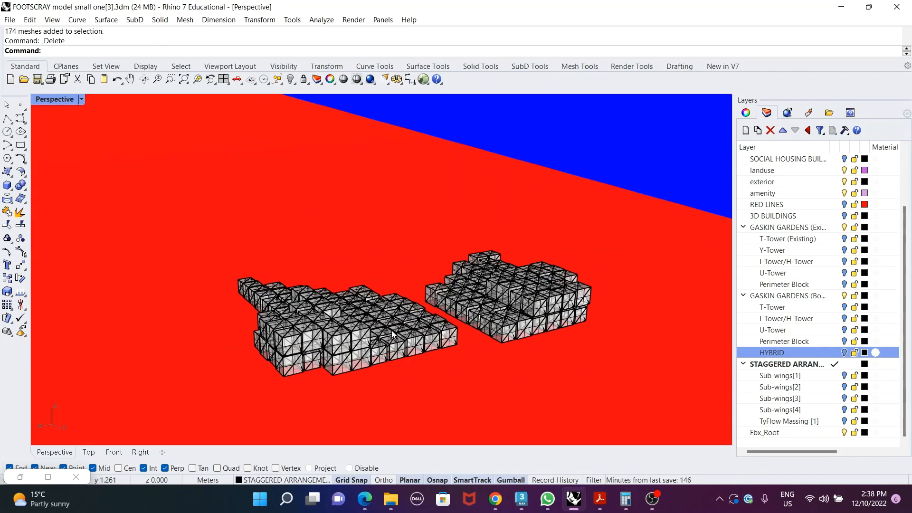
right_click_drag(295, 322, 365, 331)
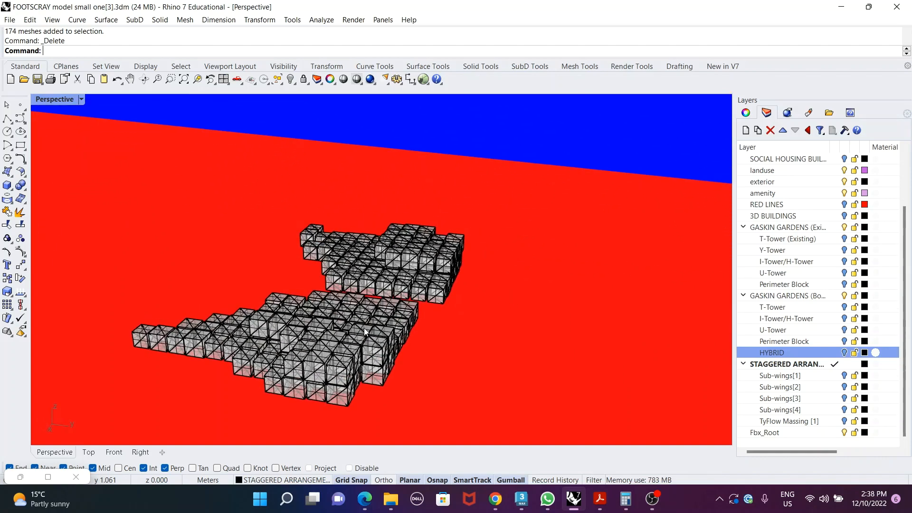
Step: Move all the voxel polysurfaces from the massing's outer base corner to the near corner of the site boundary
left_click_drag(187, 238, 540, 387)
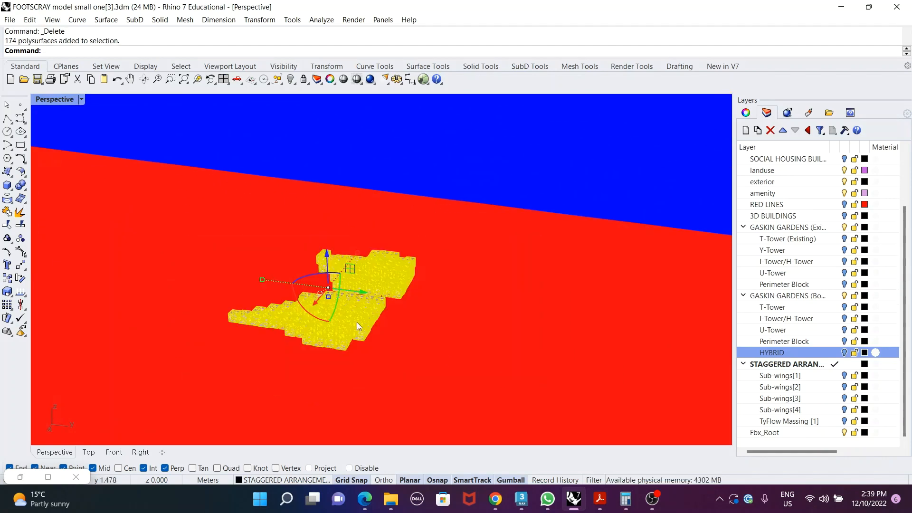
scroll(299, 307, "up", 2)
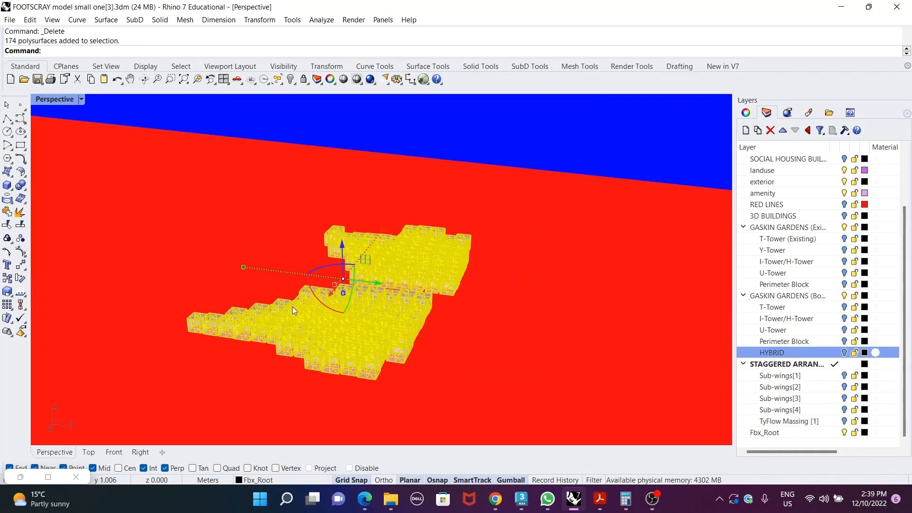
type("ove")
key("Return")
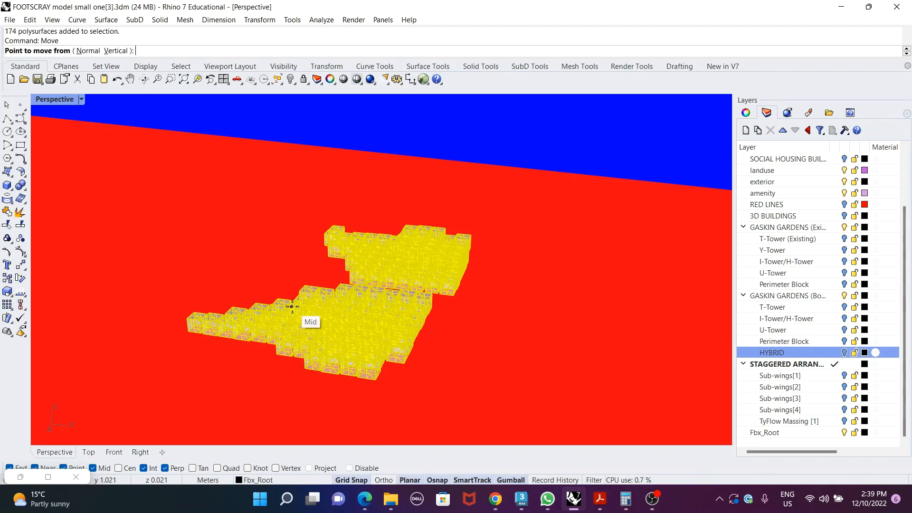
left_click(187, 330)
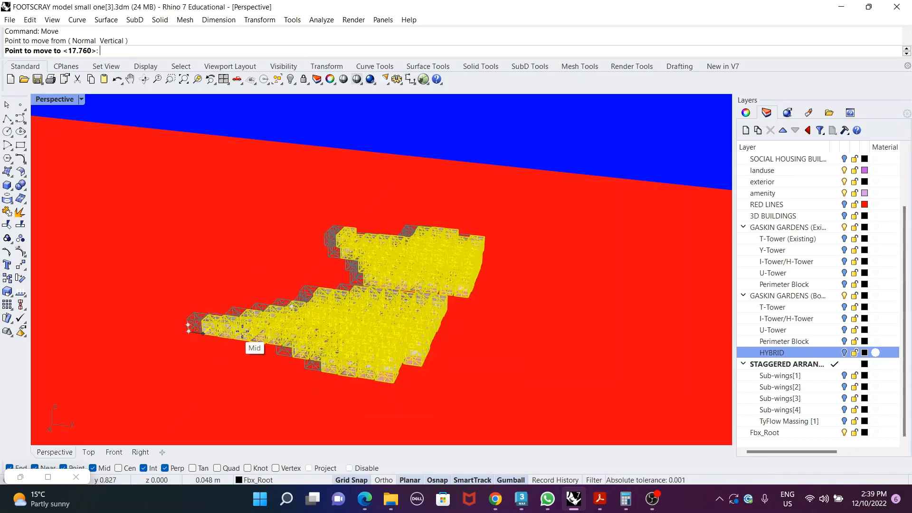
scroll(252, 315, "up", 6)
scroll(276, 294, "down", 4)
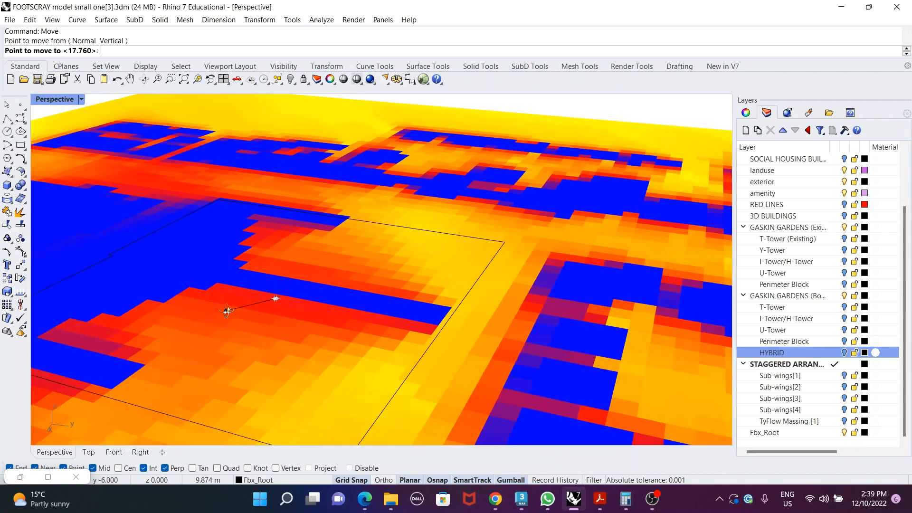
right_click_drag(223, 296, 400, 264)
scroll(200, 322, "up", 4)
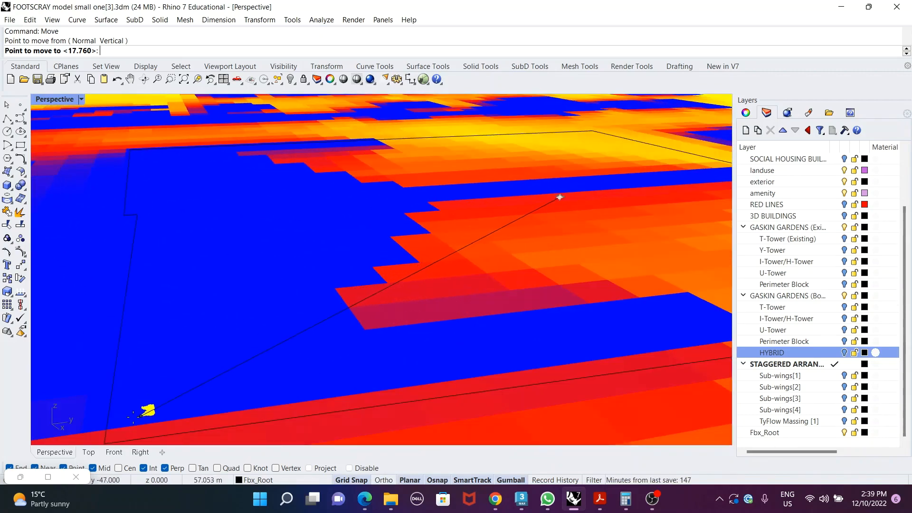
right_click_drag(135, 408, 161, 361, "shift")
left_click(139, 366)
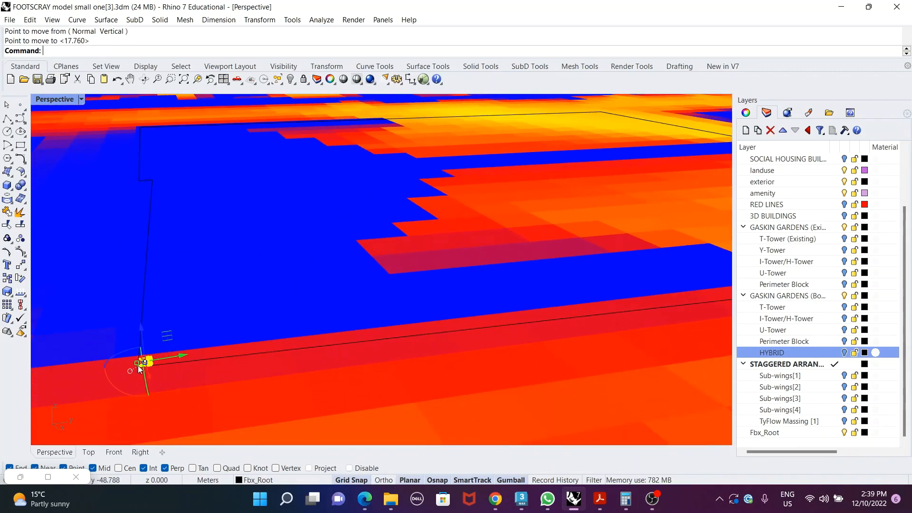
scroll(139, 366, "up", 2)
scroll(154, 340, "down", 1)
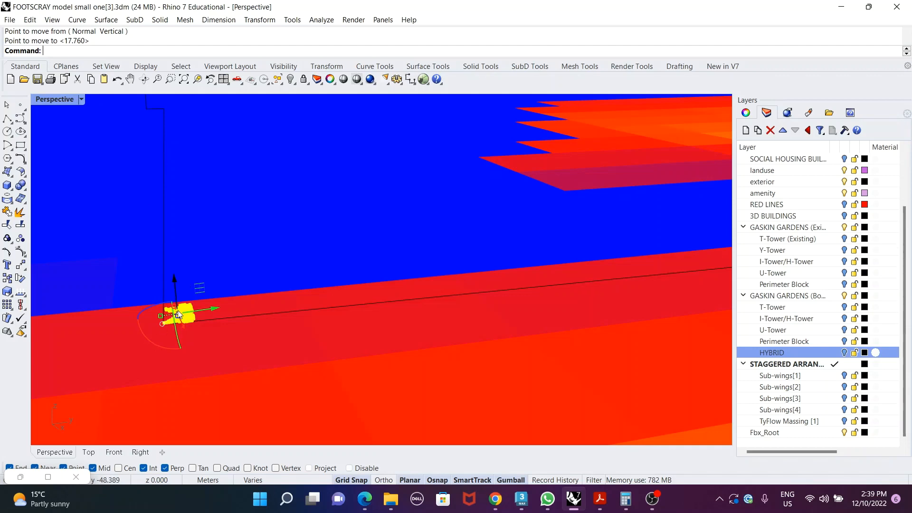
key("Return")
scroll(179, 316, "up", 2)
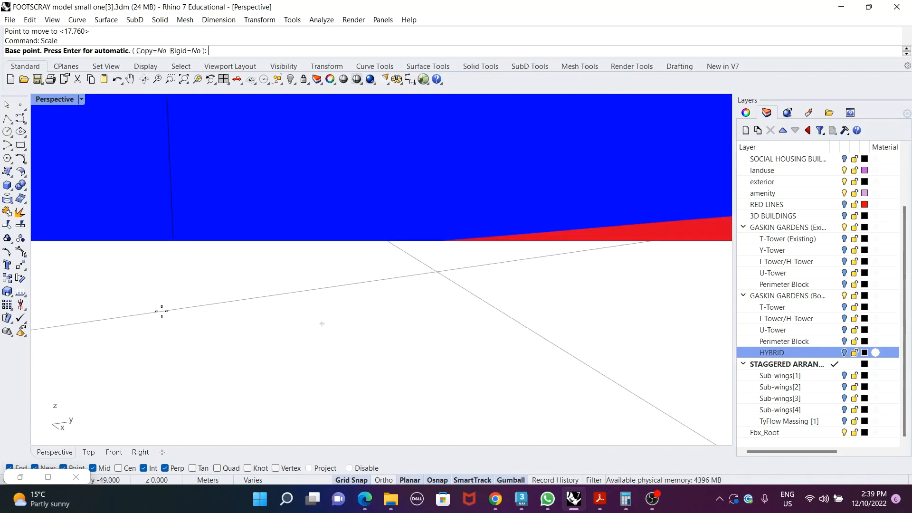
scroll(161, 309, "down", 3)
key("Escape")
Step: Scale the polysurface massing from the site boundary corner, using its base width as reference and stretching it to the boundary's opposite edge
type("ZSA")
key("Return")
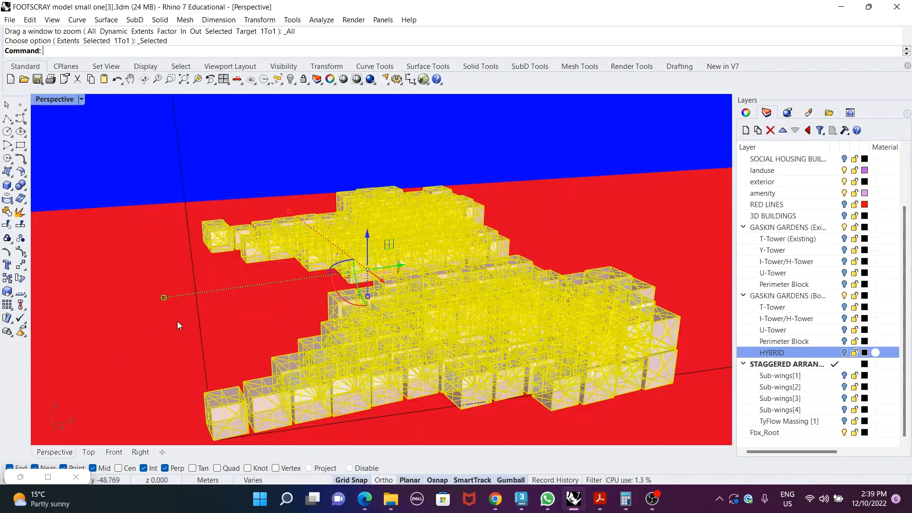
type("Scale")
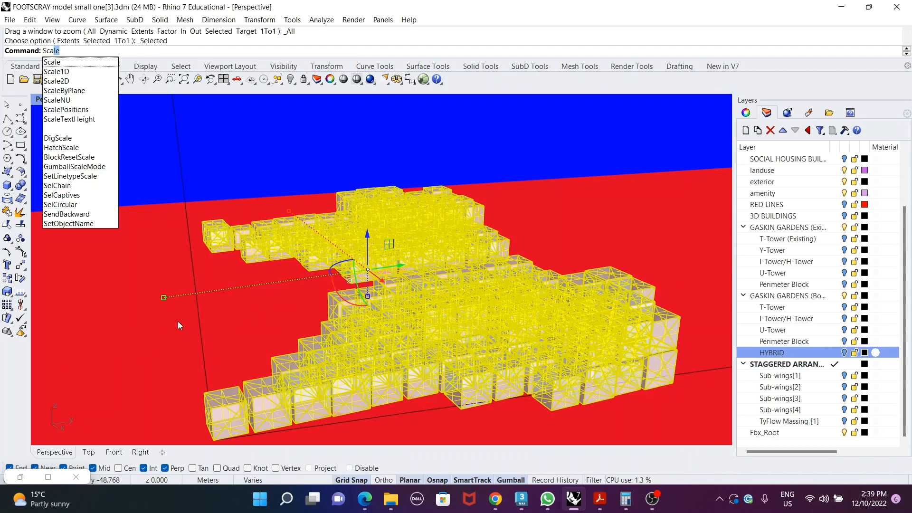
key("Return")
scroll(142, 248, "down", 2)
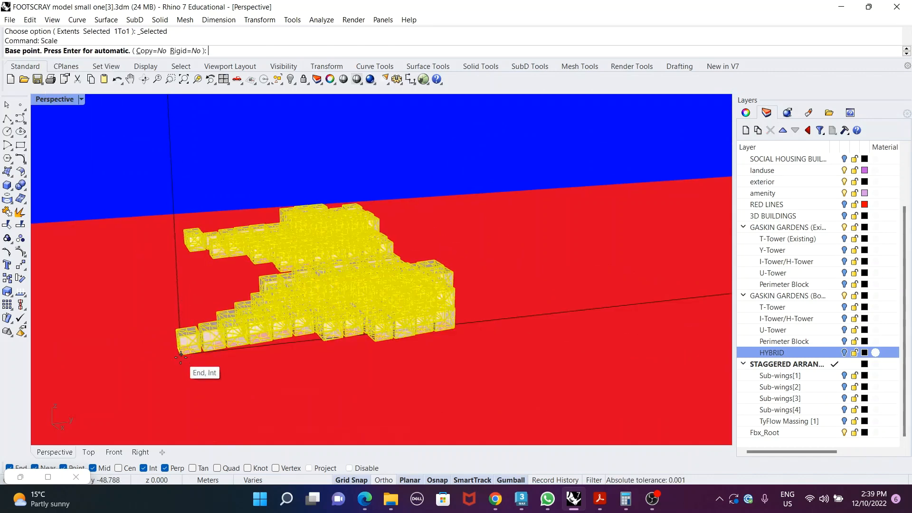
left_click(180, 357)
scroll(424, 324, "up", 4)
right_click_drag(424, 324, 394, 315)
left_click(486, 327)
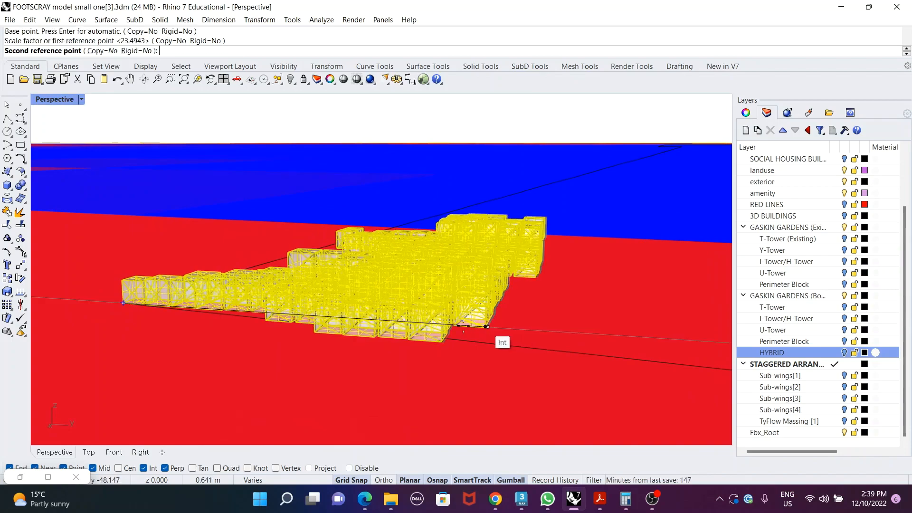
scroll(287, 298, "down", 15)
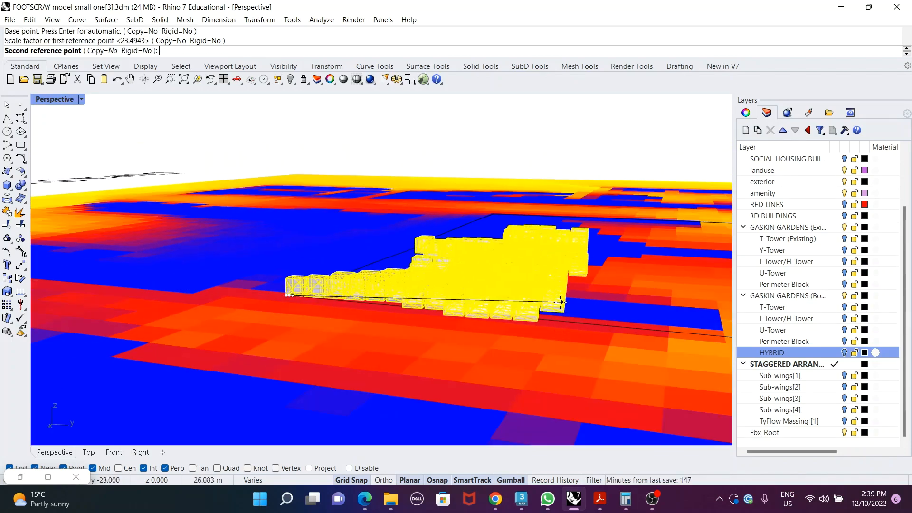
right_click_drag(561, 302, 288, 315)
scroll(288, 315, "down", 2)
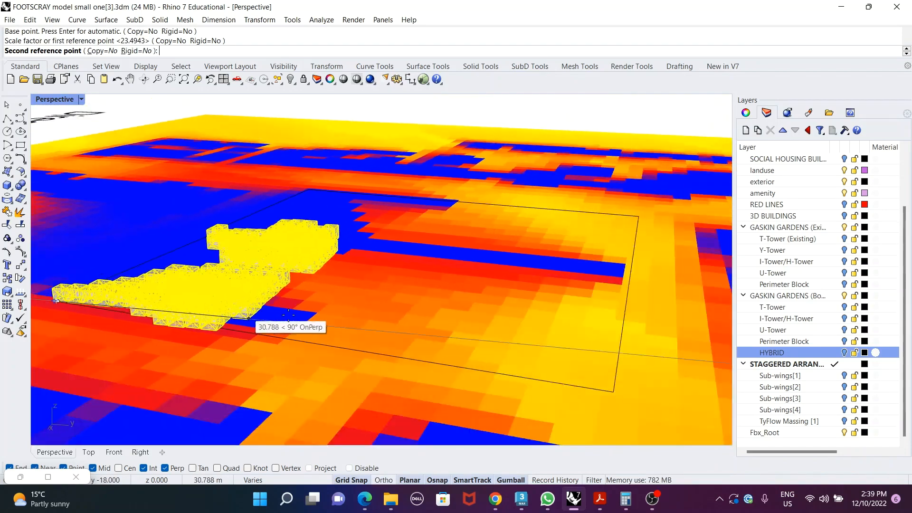
left_click(619, 354)
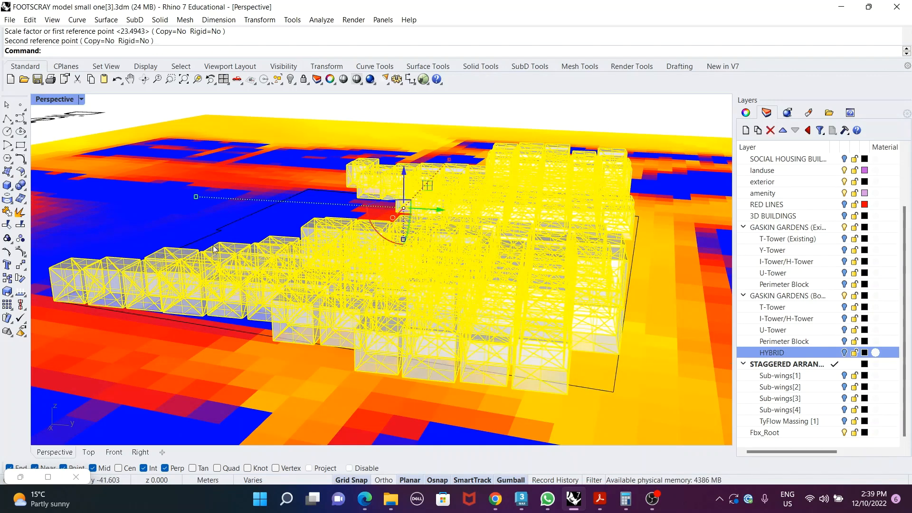
Step: Rotate the voxel massing slightly in plan and shift it sideways to line up with the site boundary
double_click(58, 100)
scroll(213, 216, "down", 15)
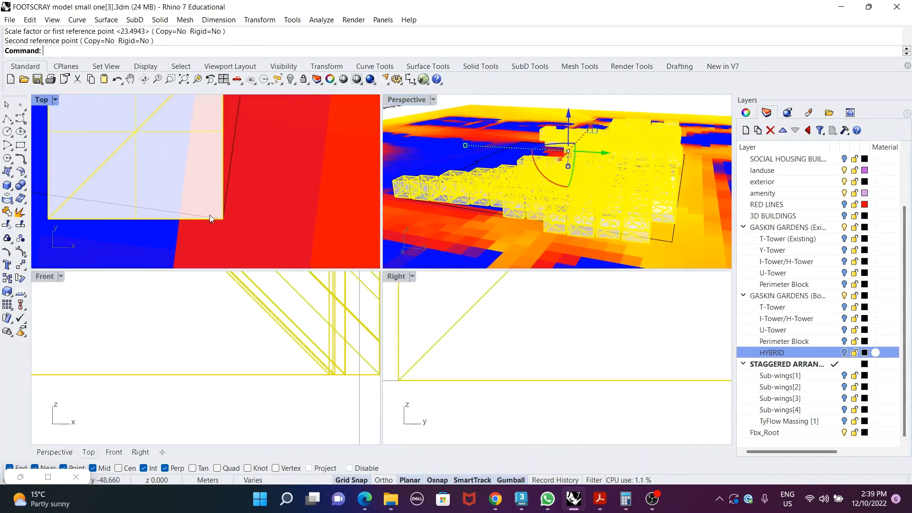
scroll(212, 217, "down", 10)
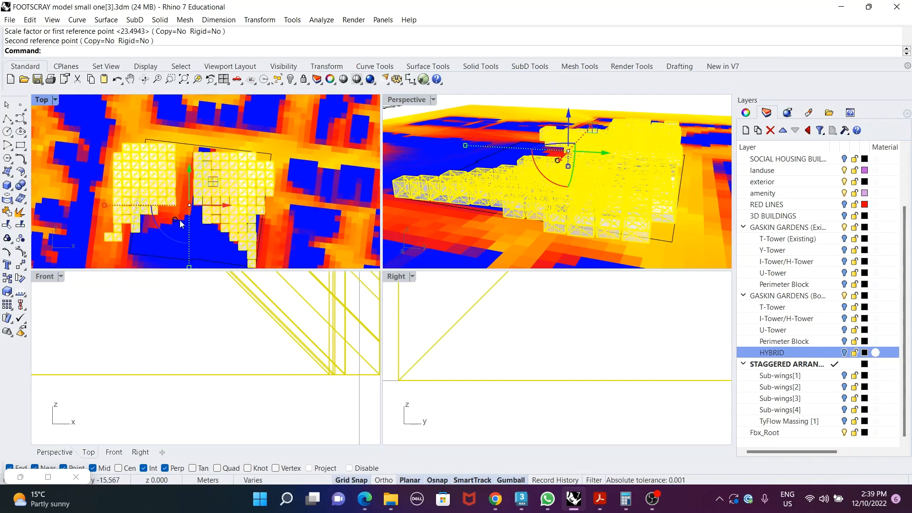
left_click_drag(174, 242, 171, 241)
left_click_drag(225, 211, 238, 210)
mouse_move(540, 233)
right_mouse_down()
mouse_move(606, 218)
mouse_move(577, 238)
mouse_move(529, 245)
mouse_move(521, 261)
mouse_move(508, 220)
mouse_move(536, 190)
mouse_move(534, 218)
right_mouse_up()
left_click(636, 226)
Step: Select the voxels overhanging the boundary's eastern edge, rotate them in plan and move them against the massing's northern edge
scroll(508, 220, "up", 4)
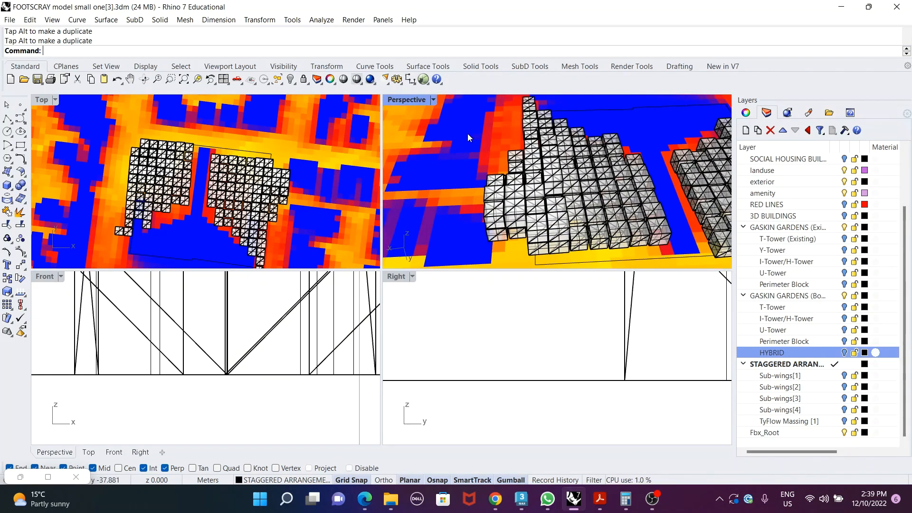
left_click_drag(468, 138, 535, 261)
right_click_drag(532, 238, 522, 205)
left_click_drag(540, 208, 620, 237)
key("ctrl+z")
right_click_drag(621, 237, 593, 227)
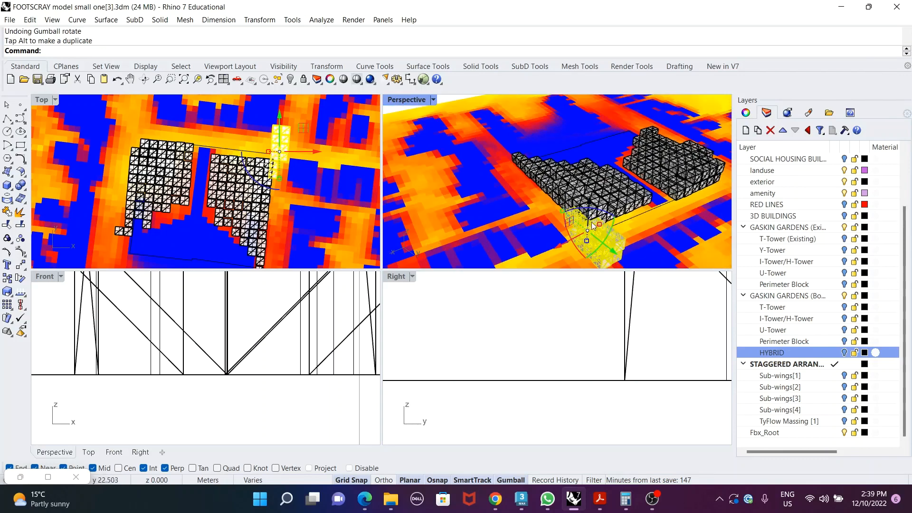
scroll(291, 192, "up", 2)
left_click_drag(272, 171, 269, 140)
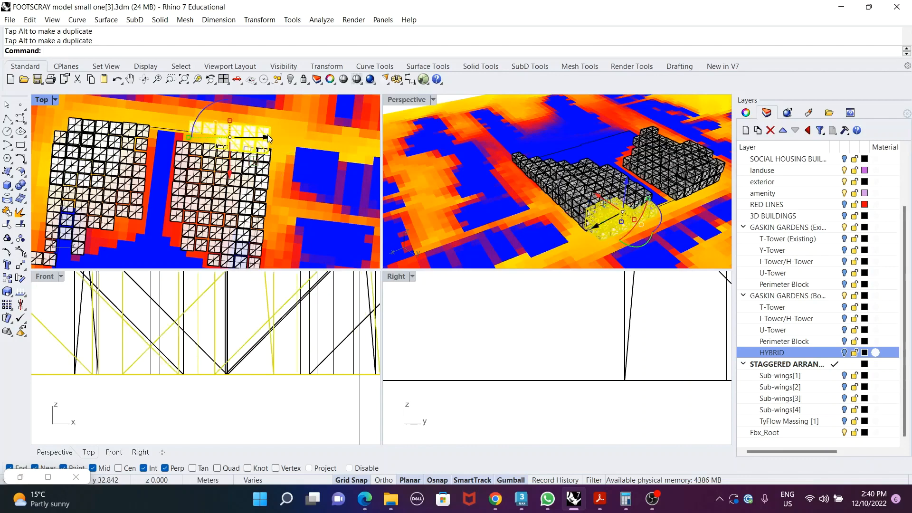
scroll(255, 145, "up", 4)
left_click_drag(218, 170, 224, 155)
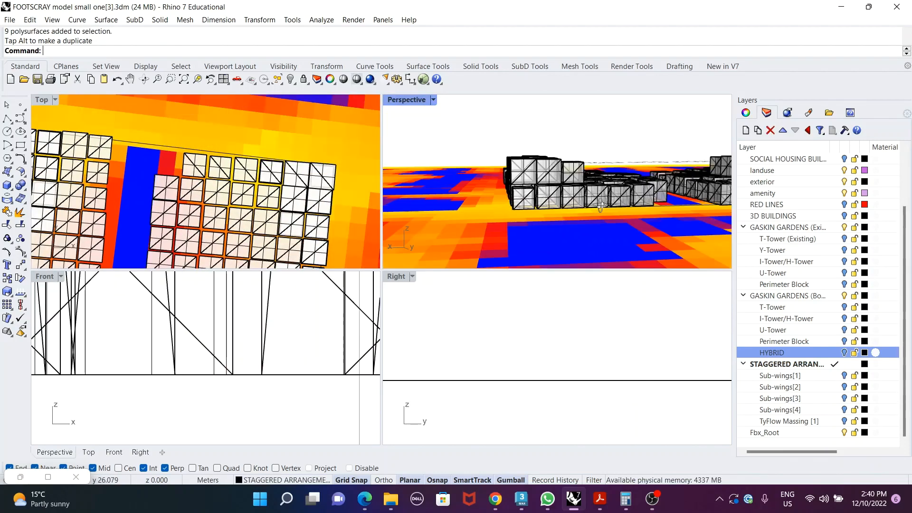
Step: Show the HYBRID layer to compare the voxel massing with the existing building proposal
right_click_drag(571, 214, 579, 222)
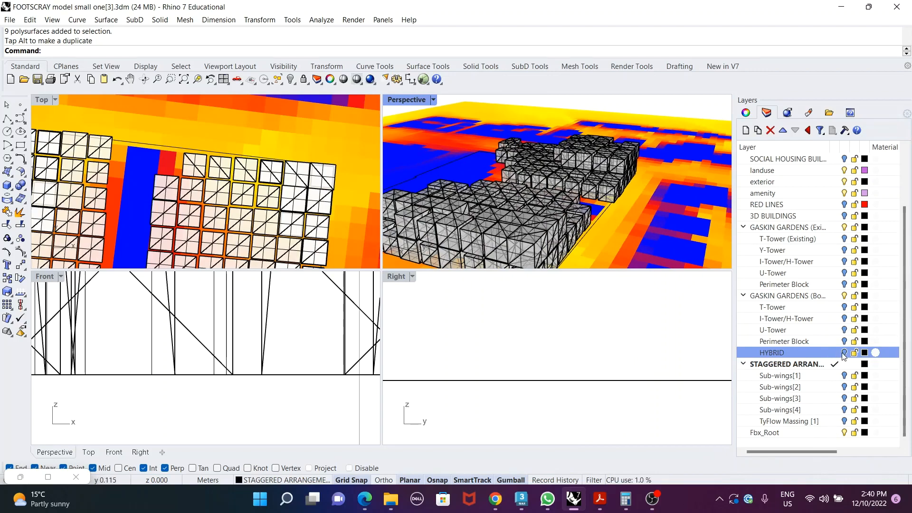
left_click(843, 353)
right_click_drag(582, 231, 611, 202)
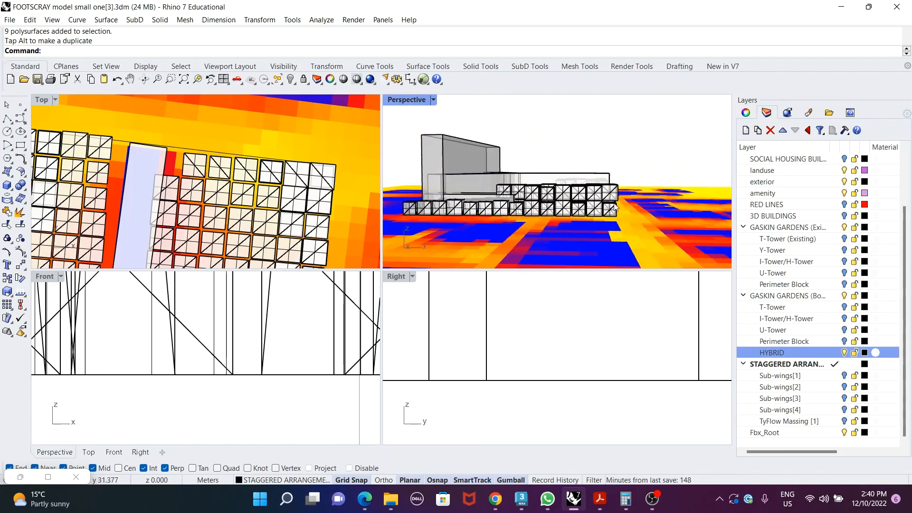
scroll(285, 192, "down", 5)
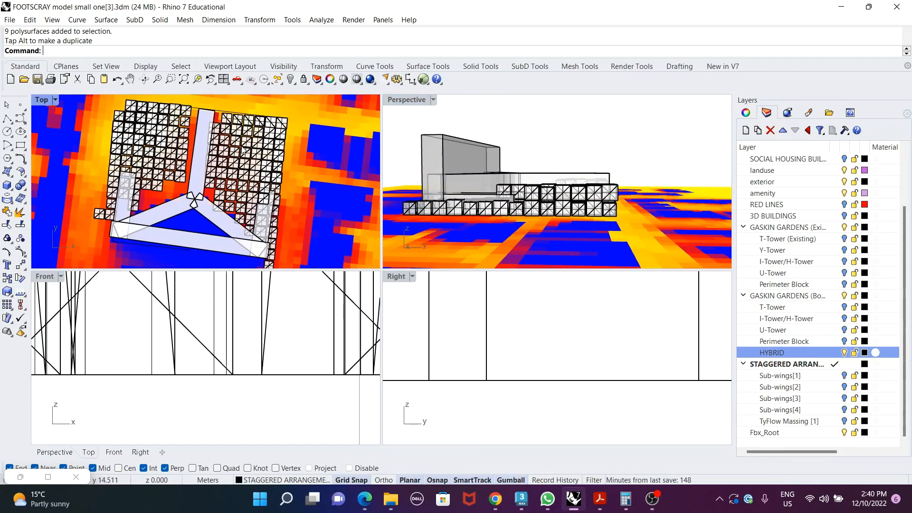
Step: Select all objects on the Fbx_Root layer and rotate them slightly in plan around the HYBRID building
right_click(782, 442)
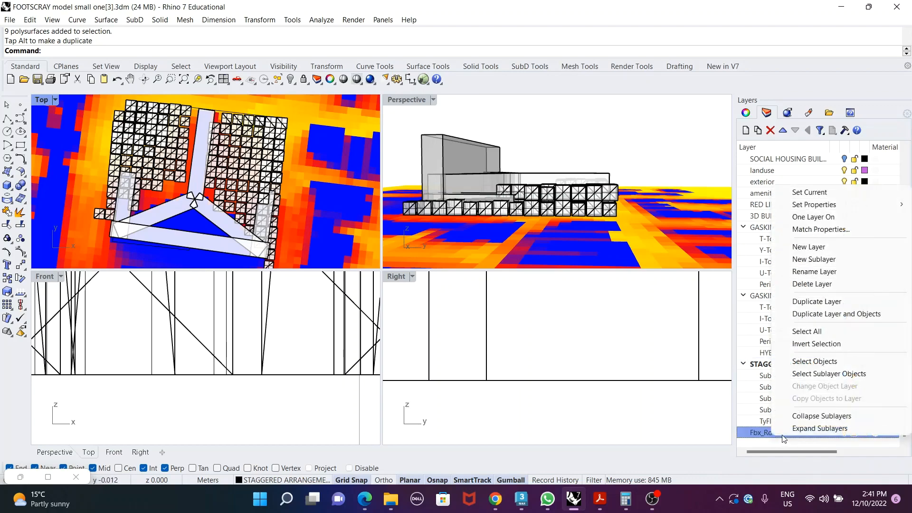
left_click(794, 358)
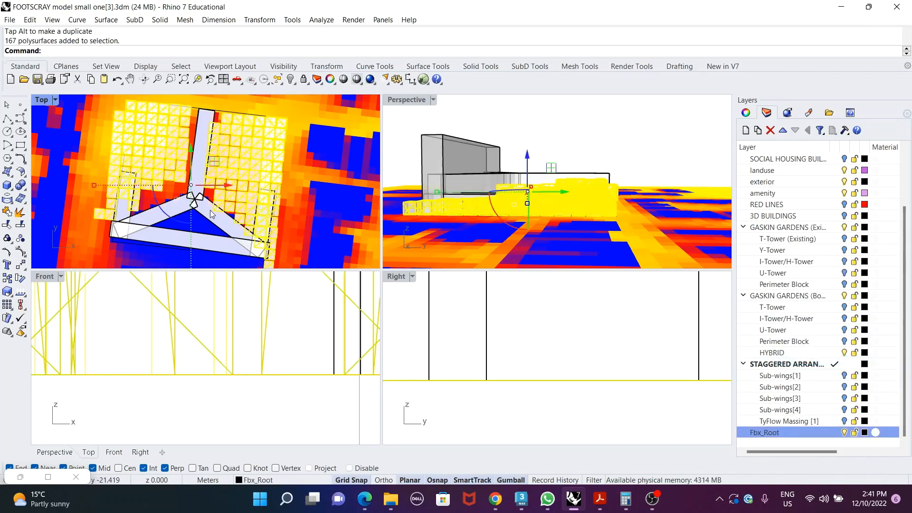
scroll(212, 211, "down", 5)
scroll(194, 214, "up", 5)
mouse_move(193, 222)
left_mouse_down()
mouse_move(251, 199)
mouse_move(244, 185)
left_mouse_up()
Step: Move the selected voxels from a voxel's base corner beside the northern wing to the wall base of that HYBRID wing
scroll(215, 176, "up", 4)
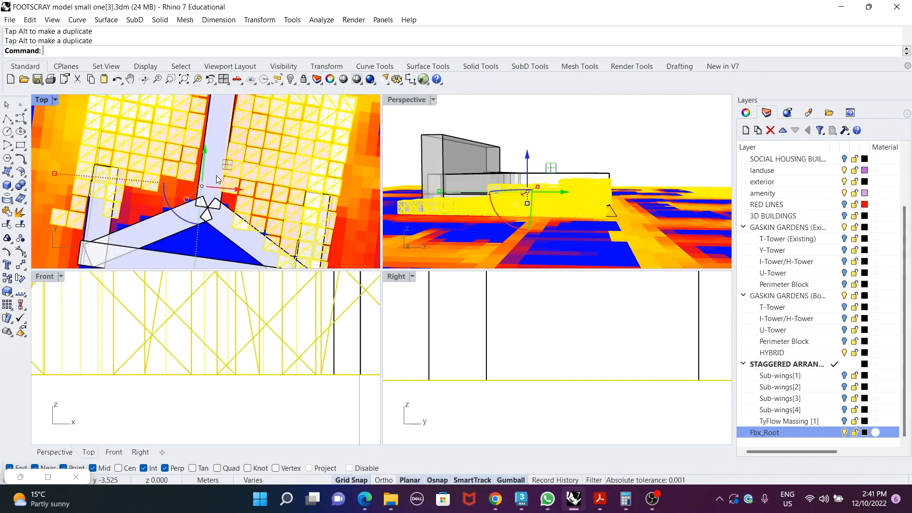
right_click_drag(217, 175, 210, 227)
right_click_drag(606, 233, 497, 240)
scroll(535, 200, "up", 8)
right_click_drag(535, 196, 500, 241)
key("Return")
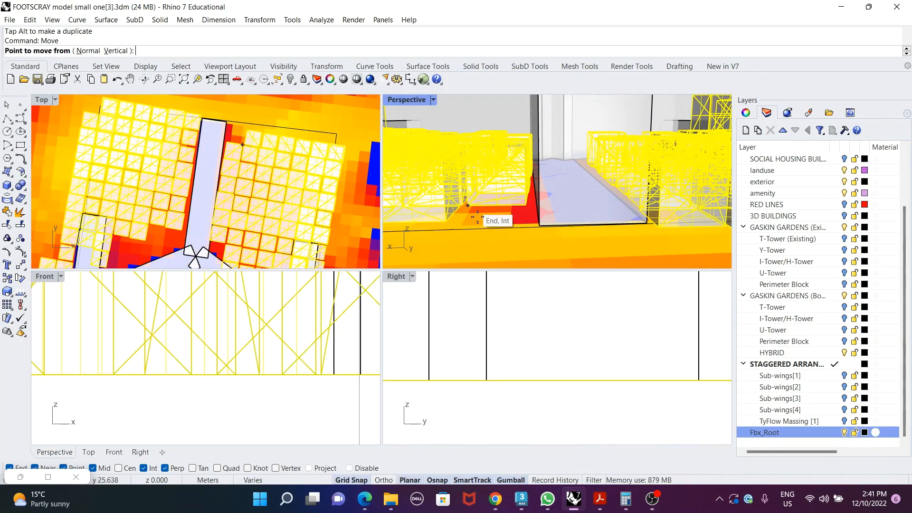
scroll(482, 212, "up", 6)
scroll(600, 179, "down", 4)
left_click(619, 171)
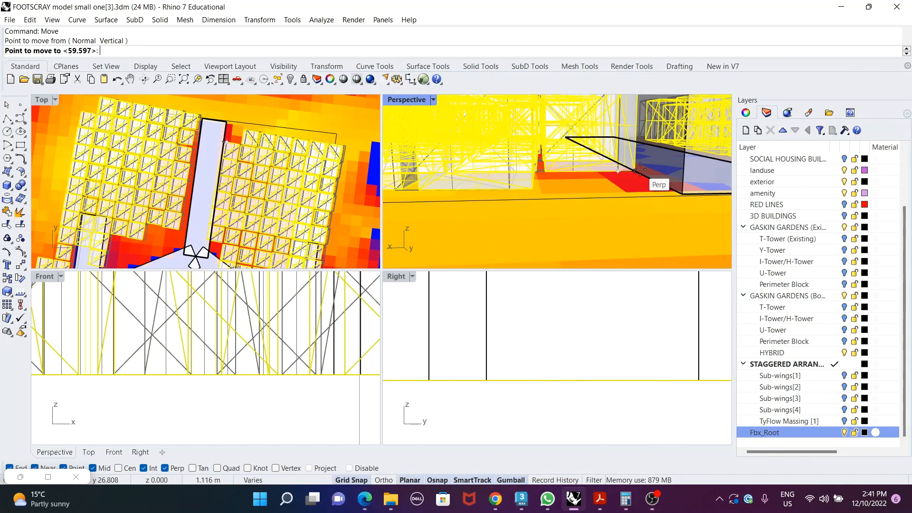
left_click(620, 174)
Step: Rotate the voxel massing about its corner at the HYBRID wing, aligning the voxel's base edge with the wing's wall
type("Rotate")
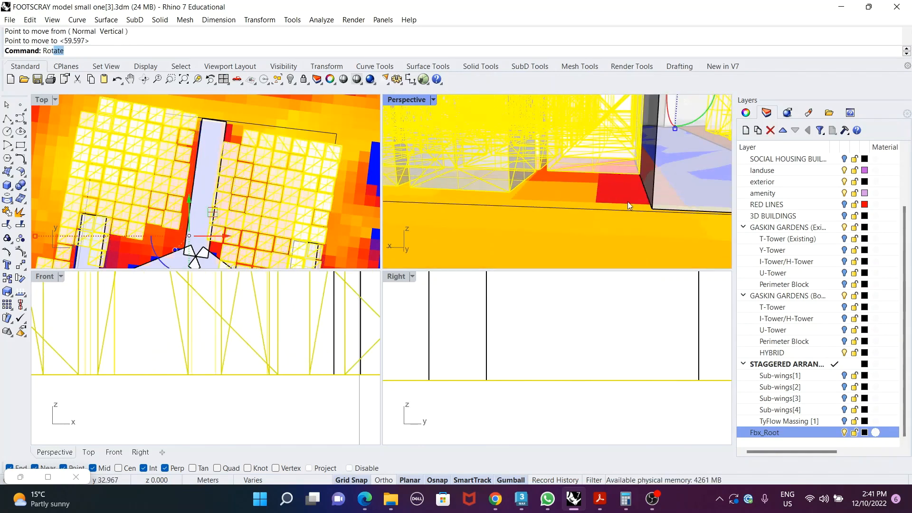
key("Return")
scroll(634, 175, "up", 2)
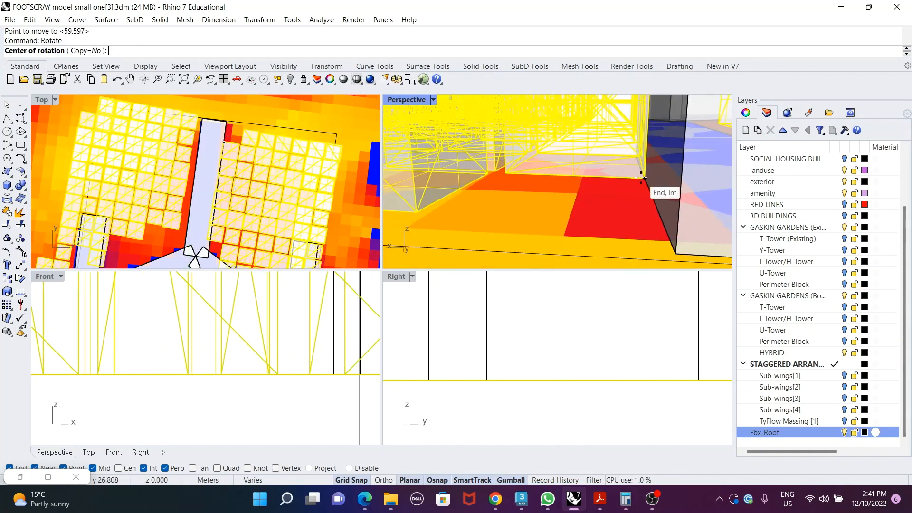
left_click(644, 178)
scroll(634, 152, "up", 3)
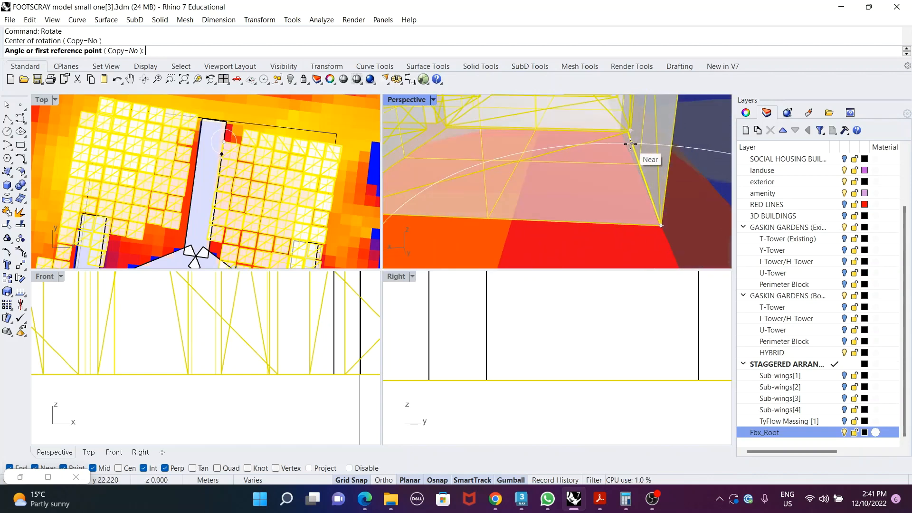
scroll(631, 144, "up", 3)
left_click(630, 145)
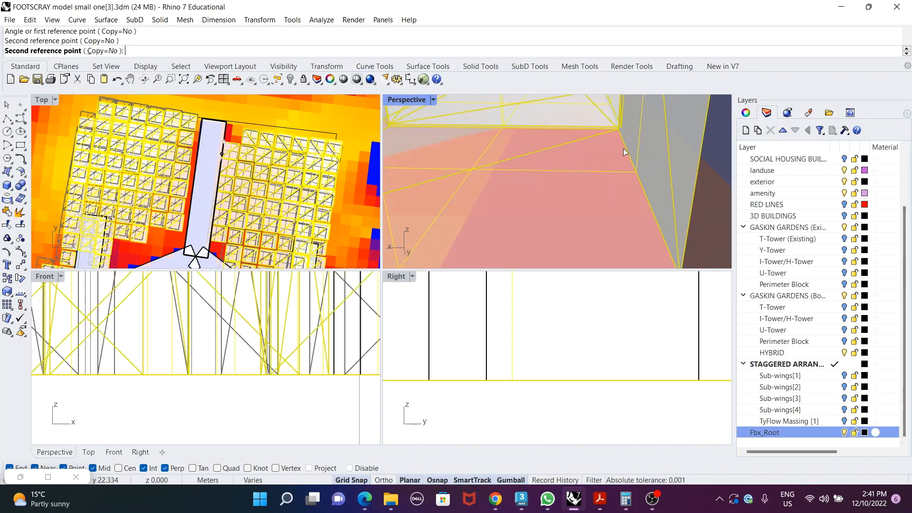
left_click(623, 148)
scroll(232, 170, "down", 3)
Step: Shift the voxel massing slightly in plan to balance it around the HYBRID building, and deselect it
scroll(235, 199, "up", 3)
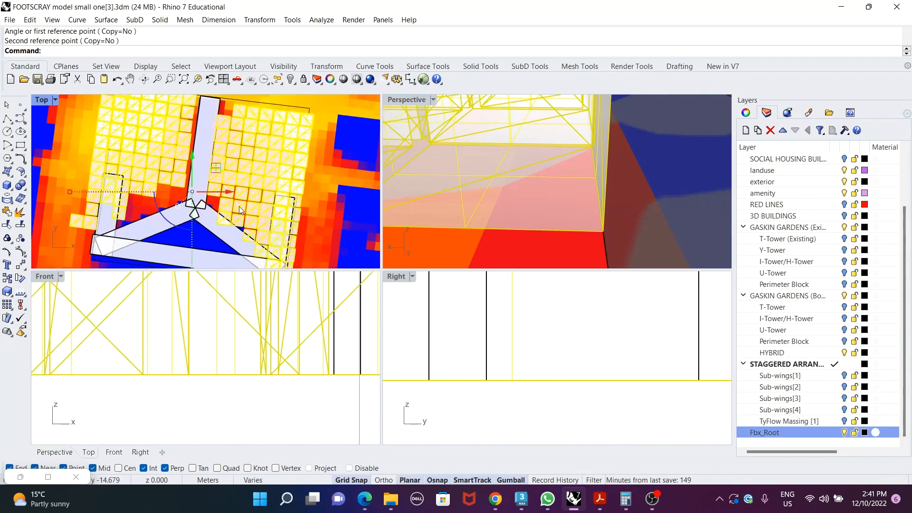
right_click_drag(244, 161, 271, 191)
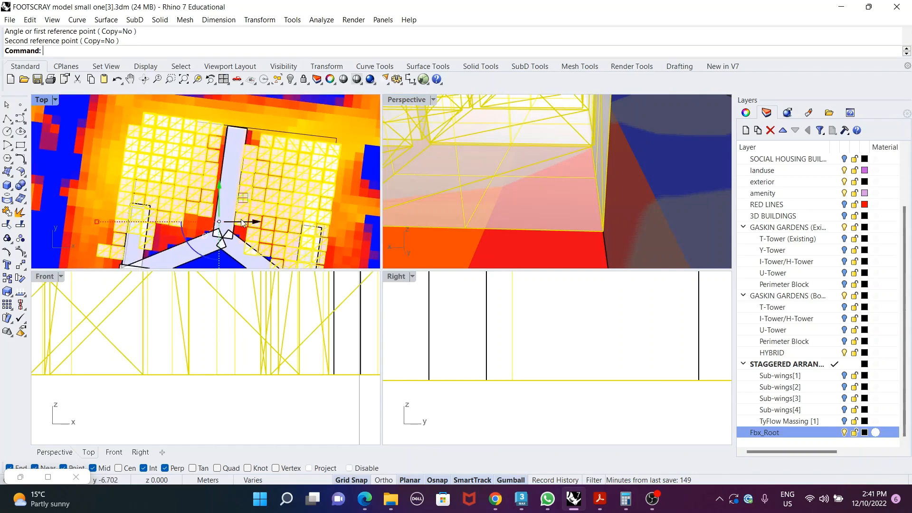
left_click_drag(251, 225, 221, 199)
scroll(222, 199, "down", 4)
mouse_move(242, 192)
right_mouse_down()
mouse_move(249, 167)
mouse_move(239, 179)
right_mouse_up()
scroll(232, 225, "up", 4)
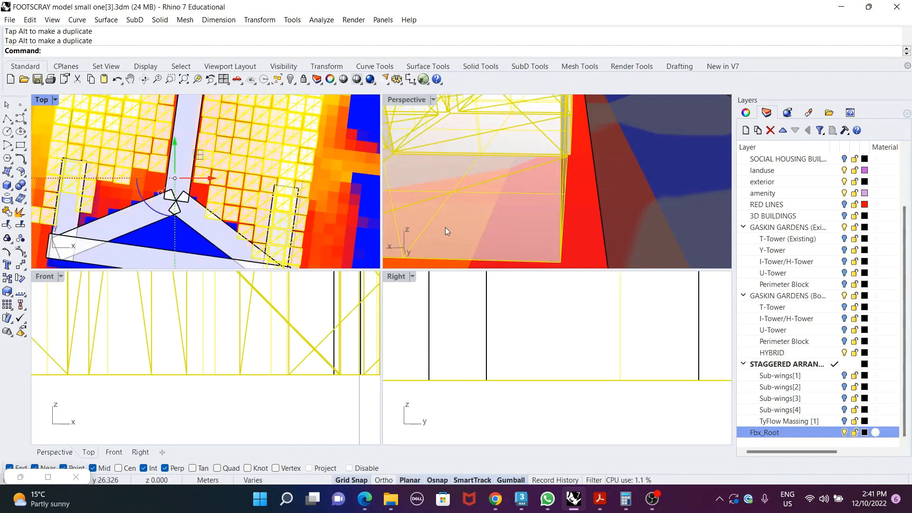
scroll(475, 219, "down", 5)
scroll(533, 211, "down", 5)
right_click_drag(533, 212, 500, 206)
key("Escape")
scroll(541, 211, "down", 3)
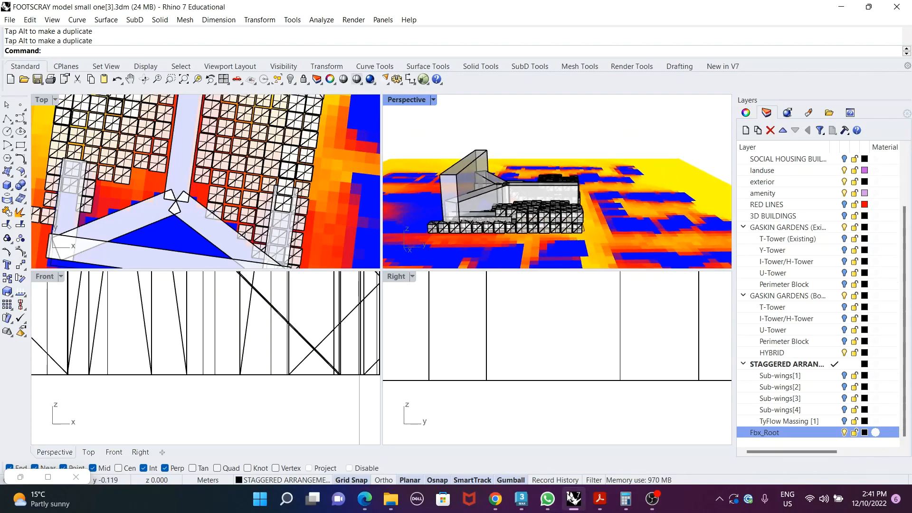
Step: Switch to WhatsApp to view the reference sun study image, and return to Rhino with the Grasshopper definition open
left_click(549, 499)
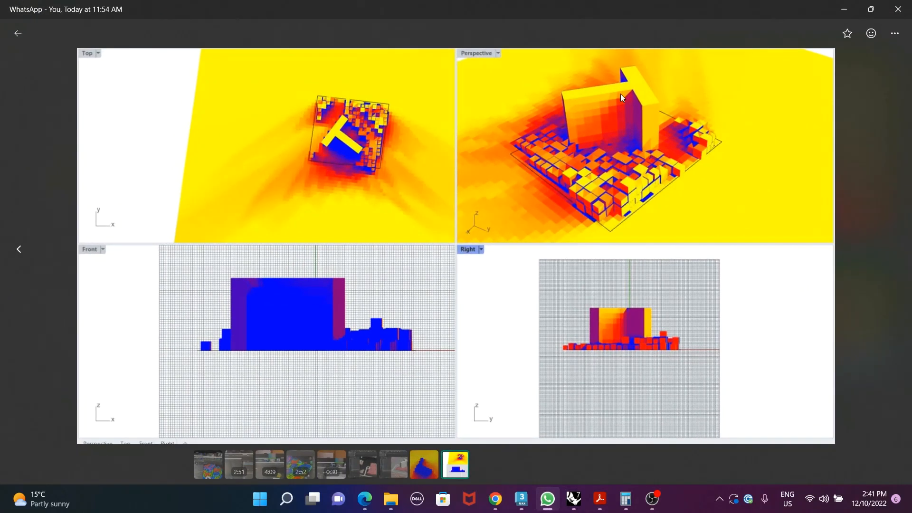
left_click(854, 6)
left_click(575, 511)
left_click(575, 511)
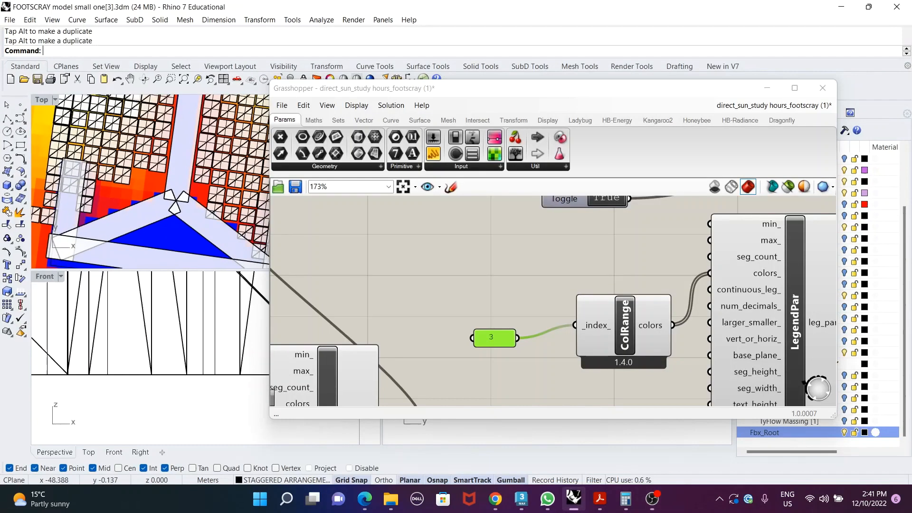
Step: Move the Grasshopper window clear of the Perspective view and select the Geo parameter feeding the DirectSunHours component
left_click_drag(653, 92, 252, 175)
scroll(504, 216, "down", 5)
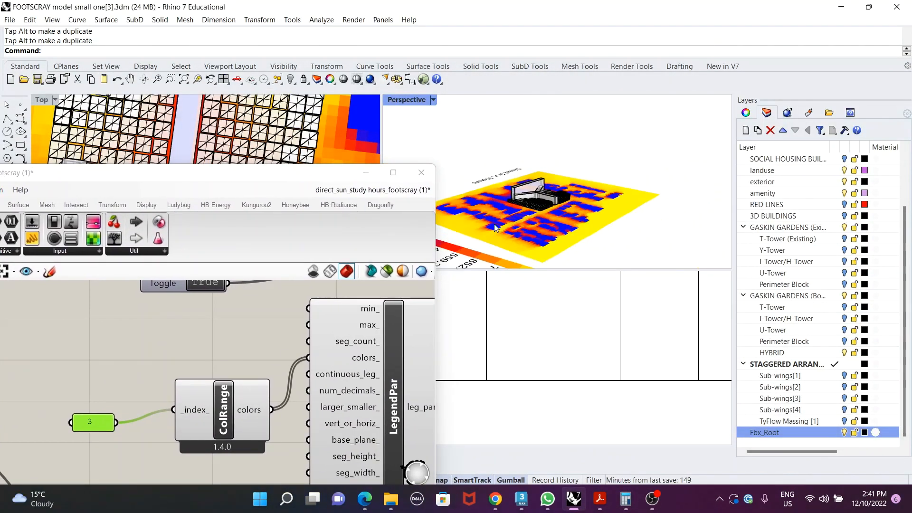
scroll(205, 388, "down", 3)
right_click_drag(206, 387, 210, 435)
right_click_drag(266, 327, 203, 349)
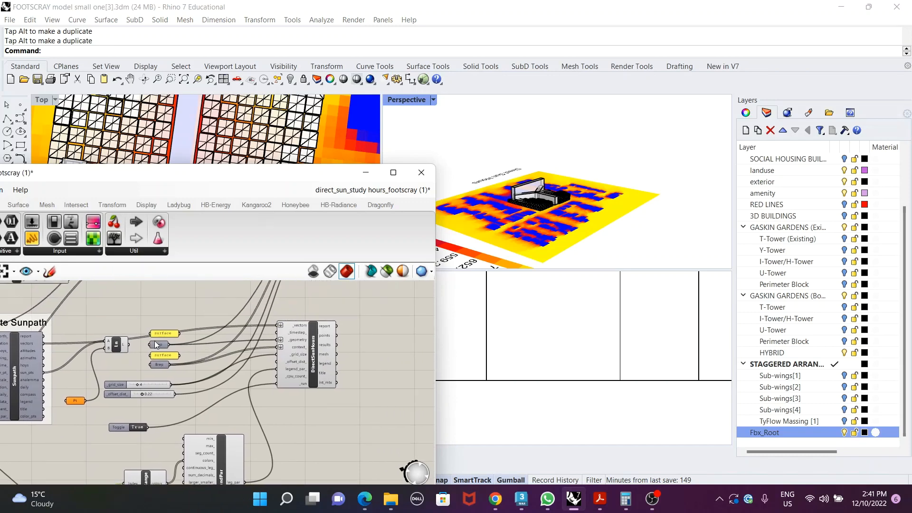
scroll(168, 346, "up", 4)
left_click(142, 347)
scroll(608, 233, "up", 2)
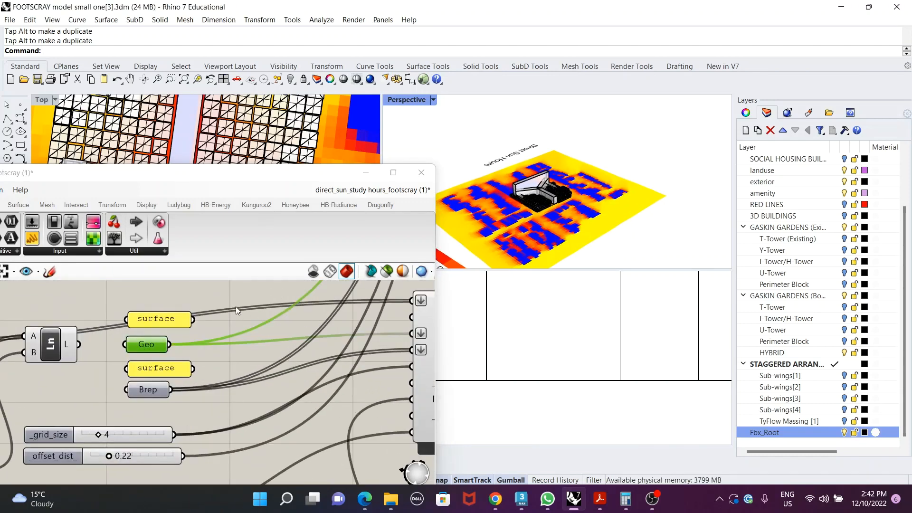
Step: Show the PLANAR SURFACE layer so the ground surface is available for the sun study geometry
right_click(152, 350)
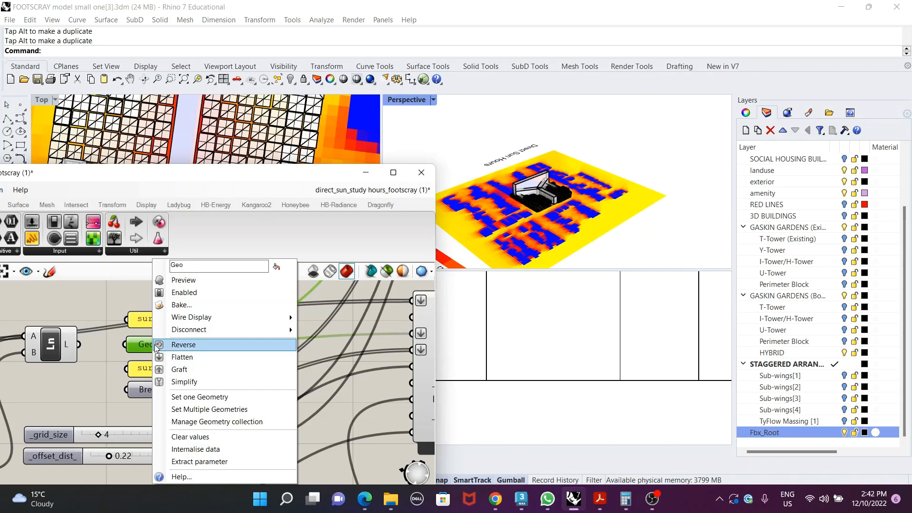
left_click(203, 398)
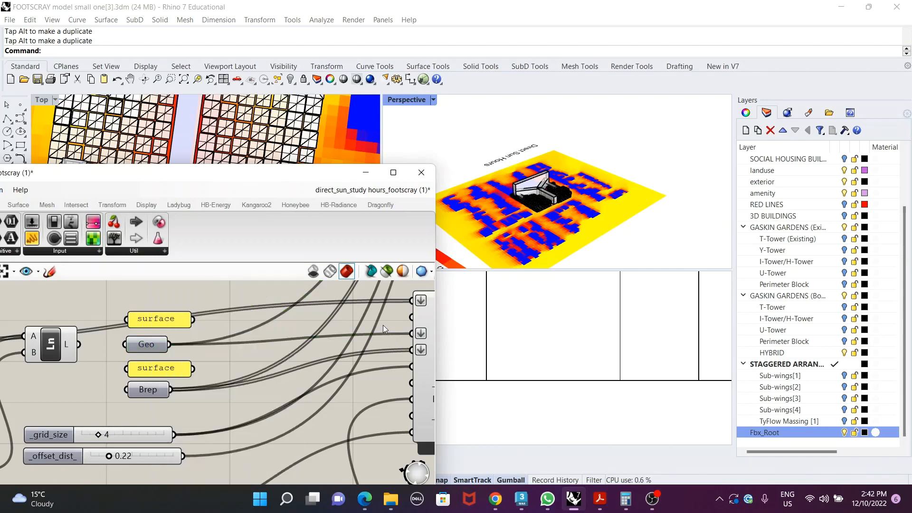
scroll(833, 178, "up", 2)
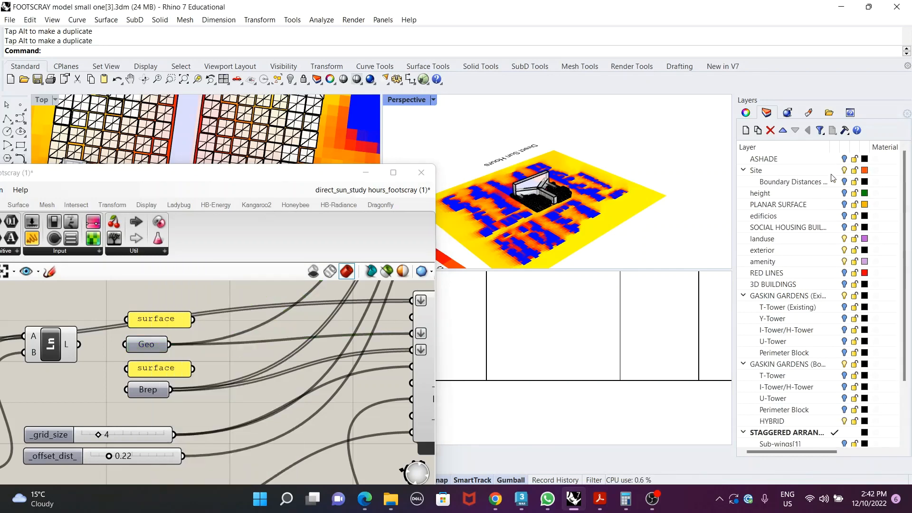
left_click(845, 205)
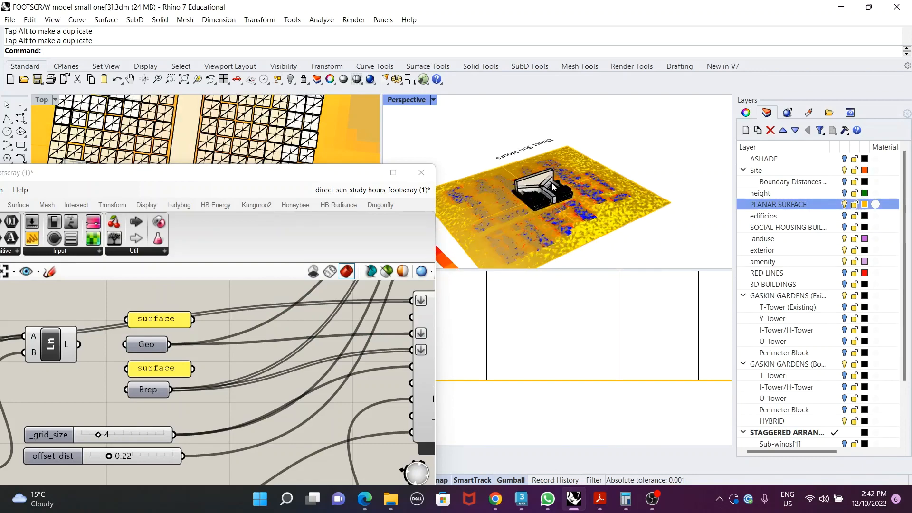
right_click_drag(551, 183, 529, 166)
Step: Try to reference the HYBRID building, voxel massing and ground surface together as multiple geometries in the Geo parameter
right_click(147, 349)
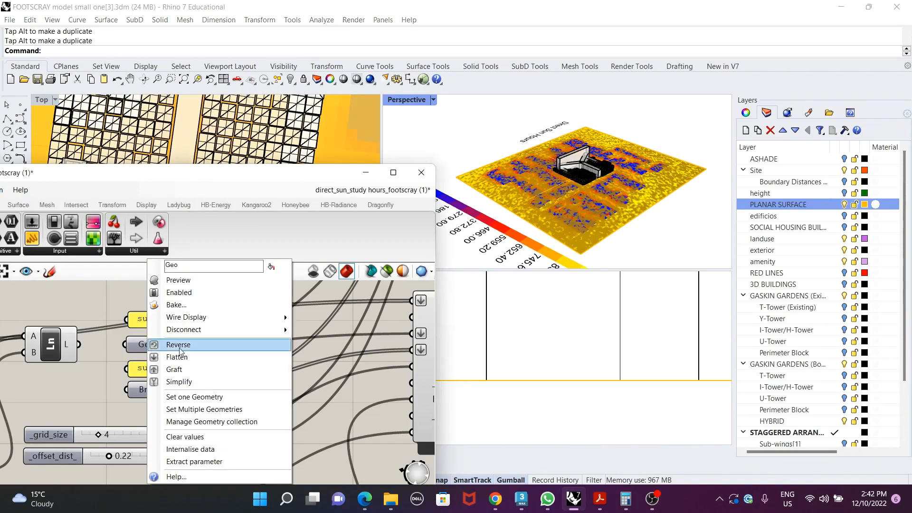
left_click(223, 409)
scroll(549, 257, "down", 2)
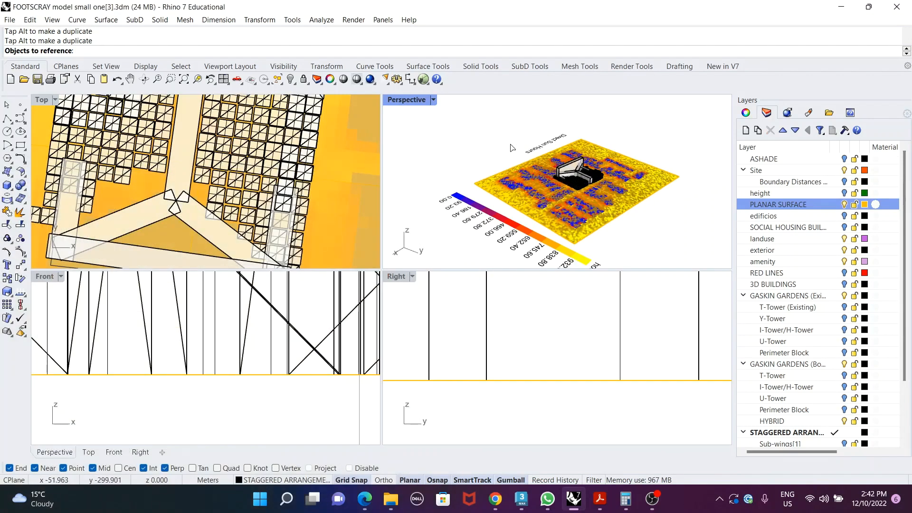
left_click_drag(451, 115, 632, 239)
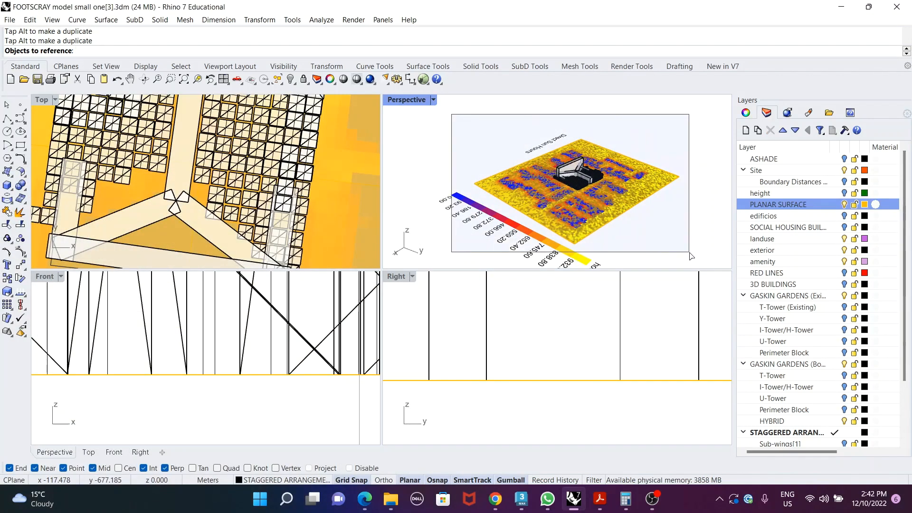
scroll(614, 212, "up", 3)
mouse_move(609, 209)
right_mouse_down()
mouse_move(615, 191)
mouse_move(595, 200)
mouse_move(600, 212)
right_mouse_up()
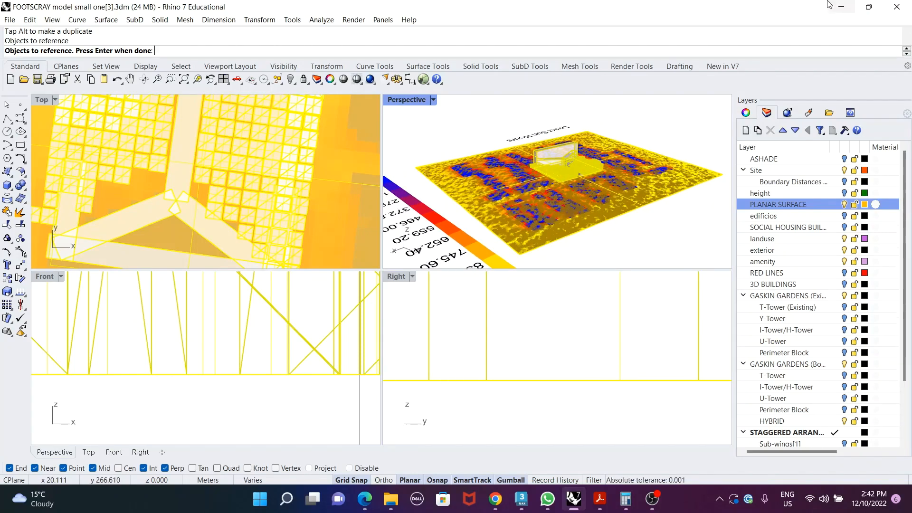
key("Return")
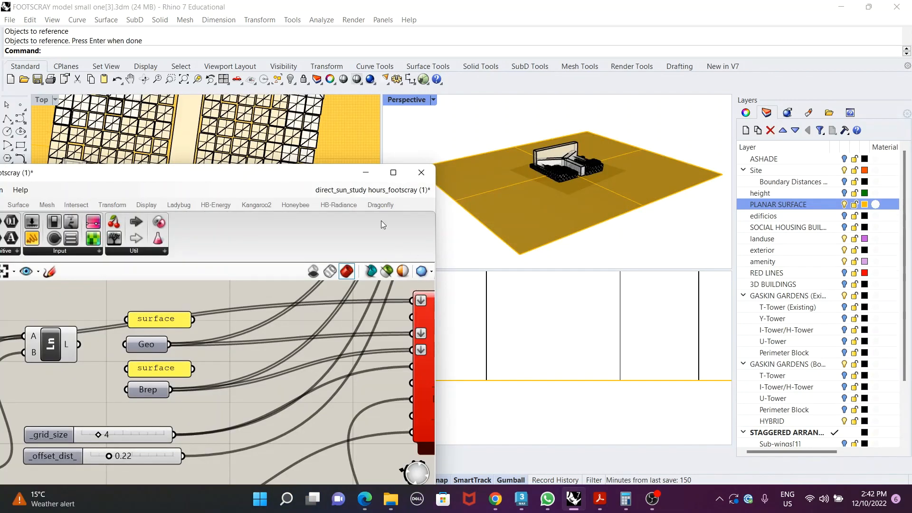
Step: Show the 3D BUILDINGS layer and reference all the visible buildings, massing and ground as multiple Breps in the Brep context parameter
left_click_drag(326, 178, 426, 94)
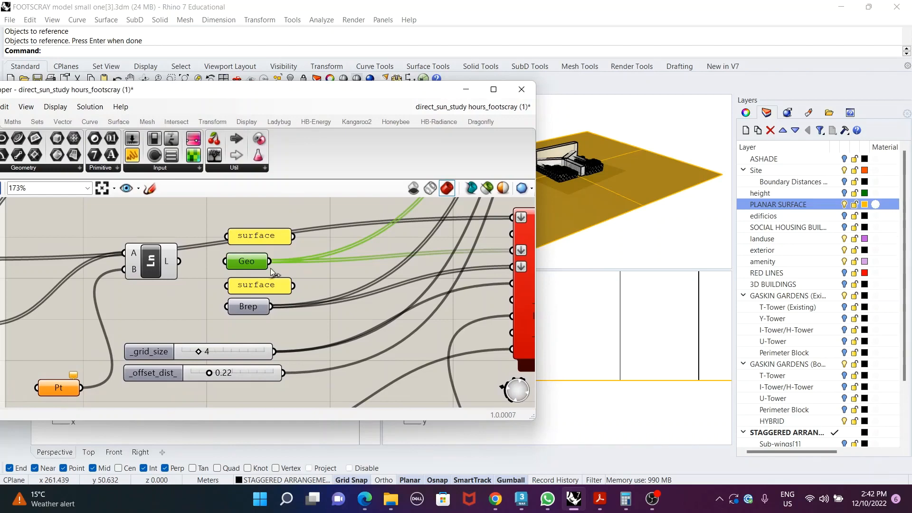
scroll(245, 262, "down", 3)
left_click(238, 302)
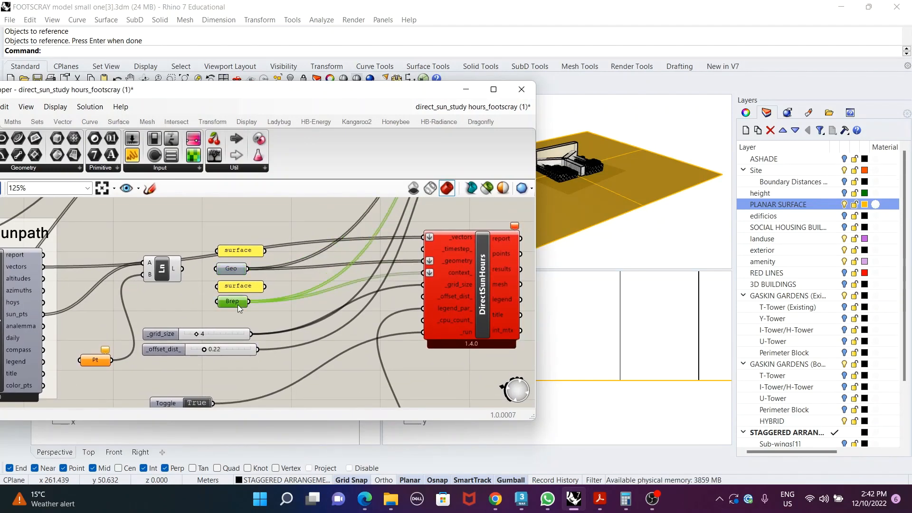
mouse_move(513, 229)
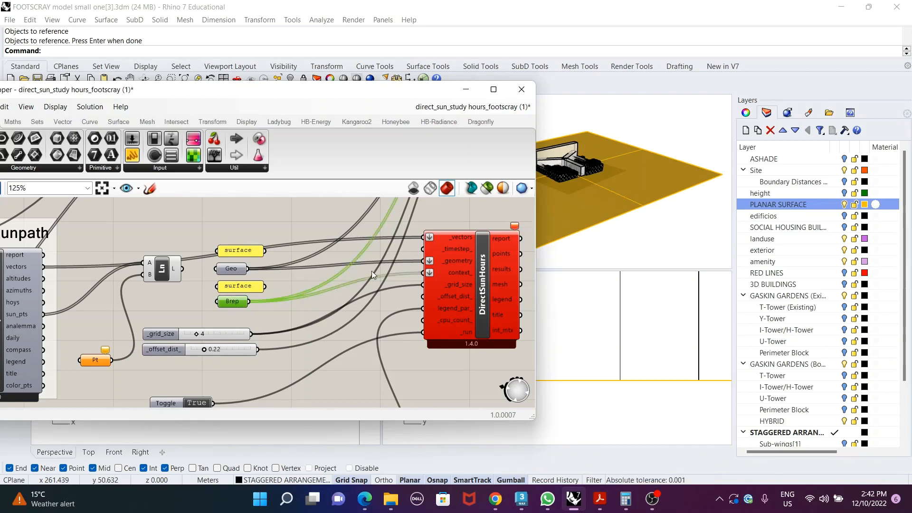
left_click(844, 285)
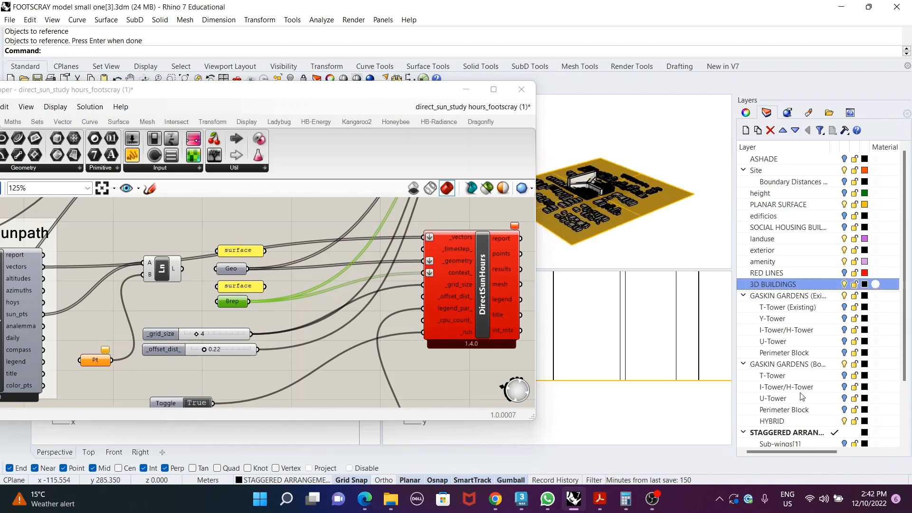
right_click(227, 302)
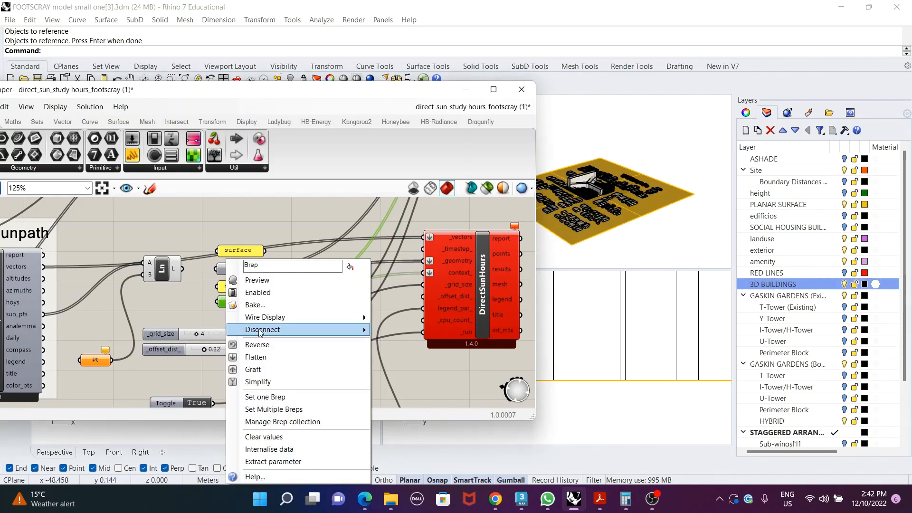
left_click(275, 397)
left_click_drag(494, 163, 675, 267)
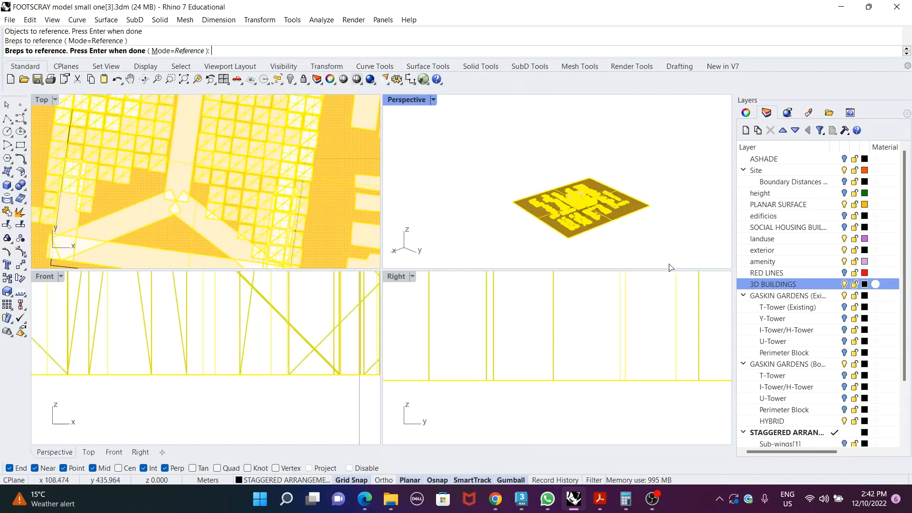
key("Return")
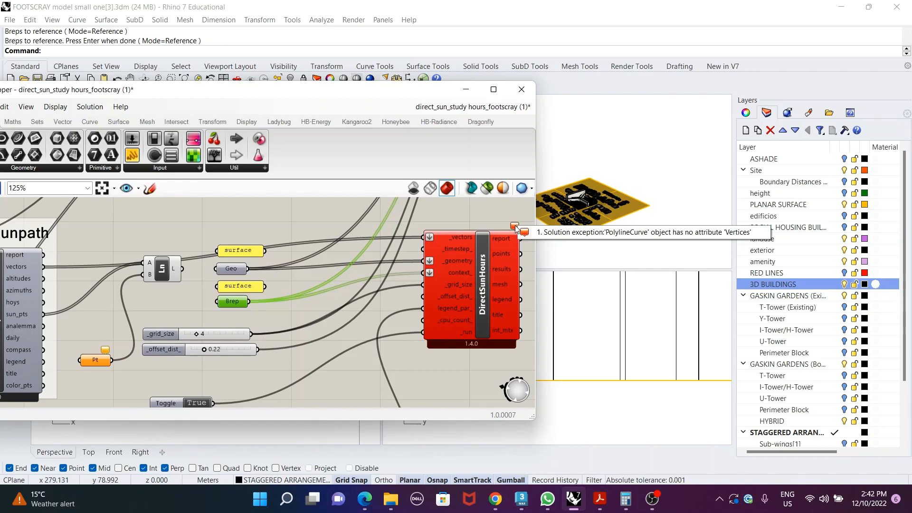
Step: Check the DirectSunHours error, then find the closed Site curve near the HYBRID building and hide it
left_click(497, 213)
scroll(586, 202, "up", 5)
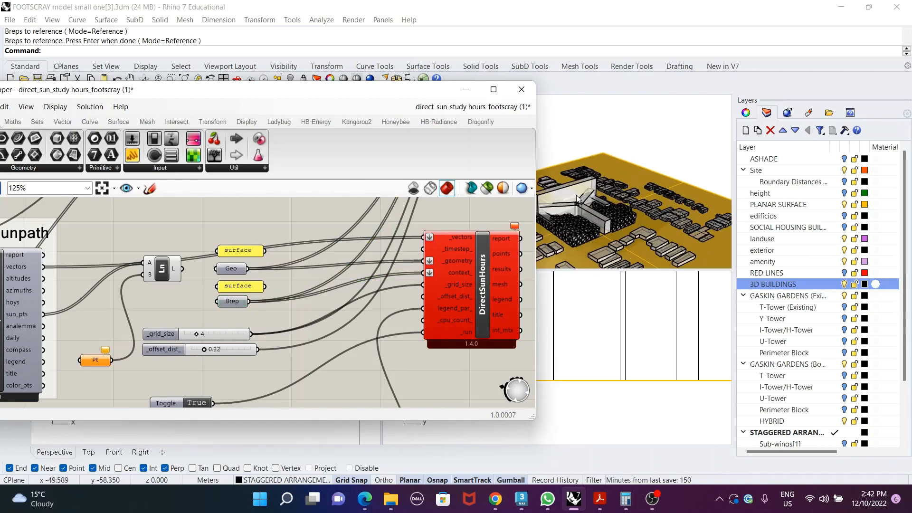
scroll(610, 211, "down", 5)
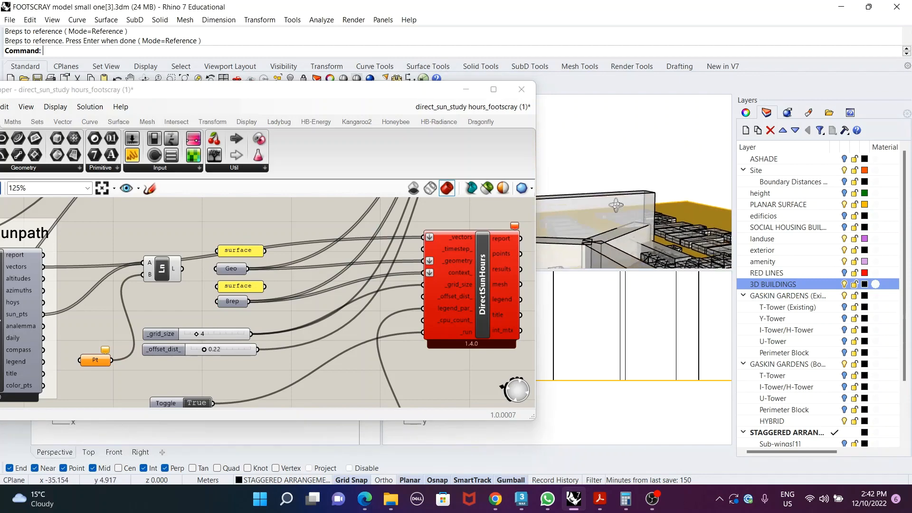
scroll(632, 250, "up", 5)
left_click(634, 260)
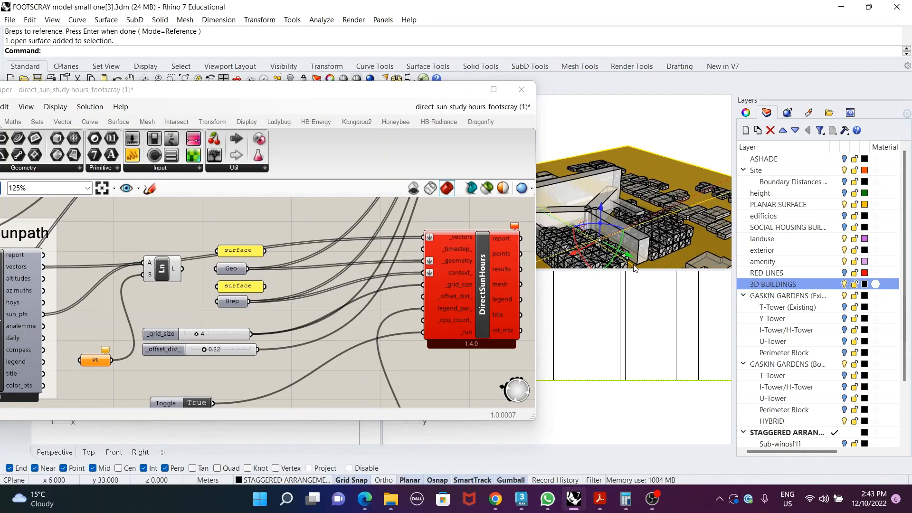
scroll(618, 240, "down", 3)
scroll(603, 223, "up", 3)
scroll(602, 225, "up", 3)
left_click(613, 194)
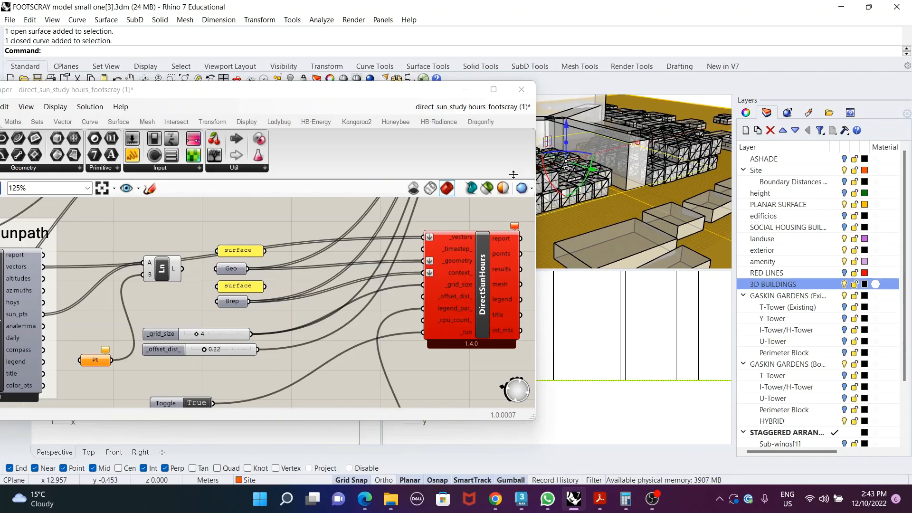
key("Return")
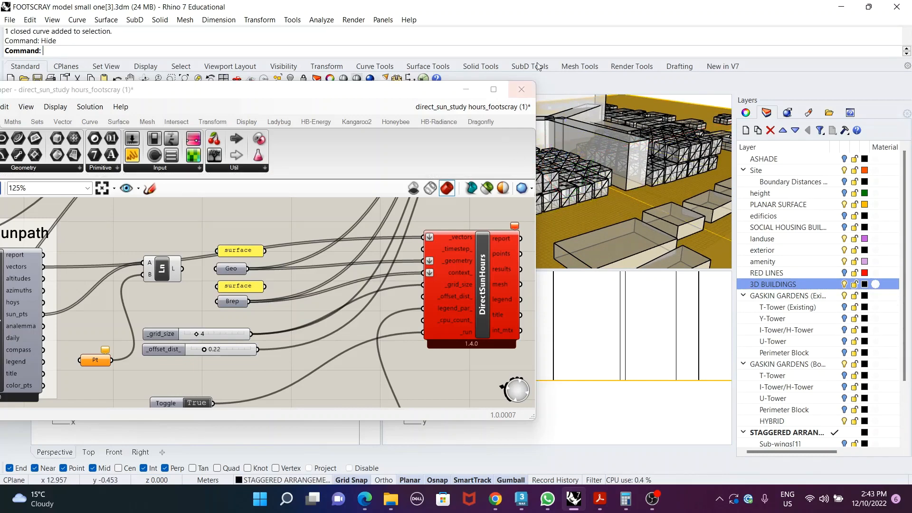
Step: Hide the 3D BUILDINGS layer and reference the ground surface, HYBRID building and voxel massing as multiple geometries in the Geo parameter
right_click(228, 270)
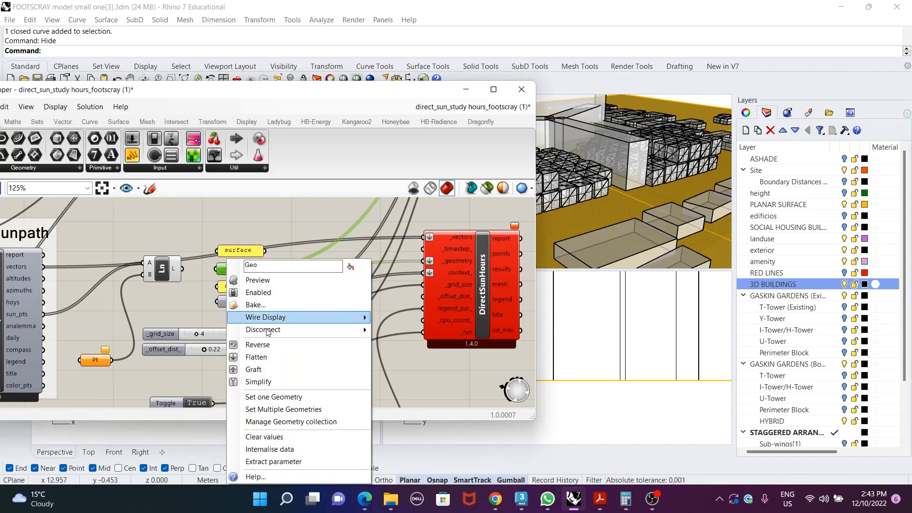
left_click(280, 409)
scroll(566, 205, "down", 12)
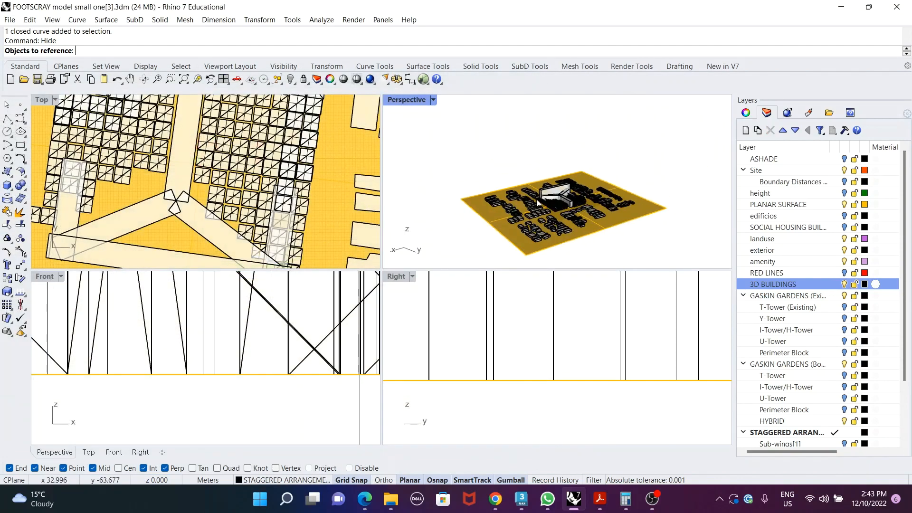
left_click(844, 284)
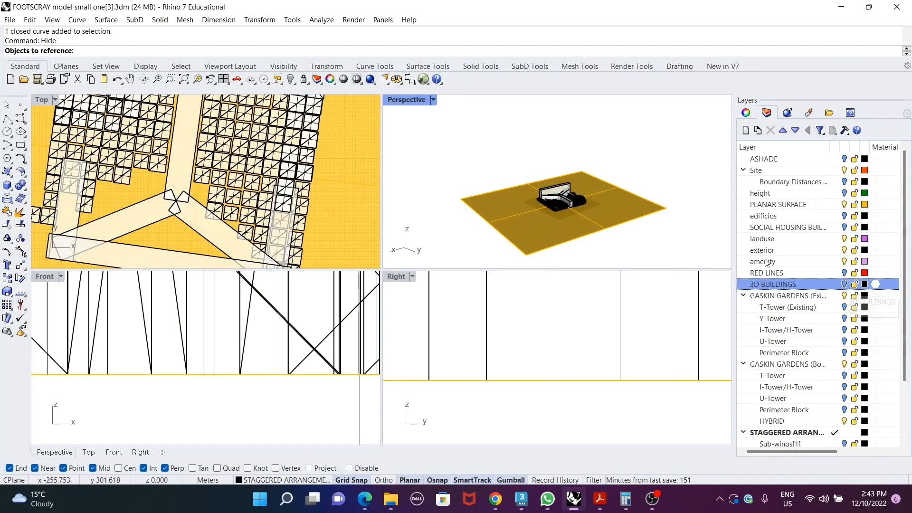
left_click_drag(452, 151, 690, 268)
key("Return")
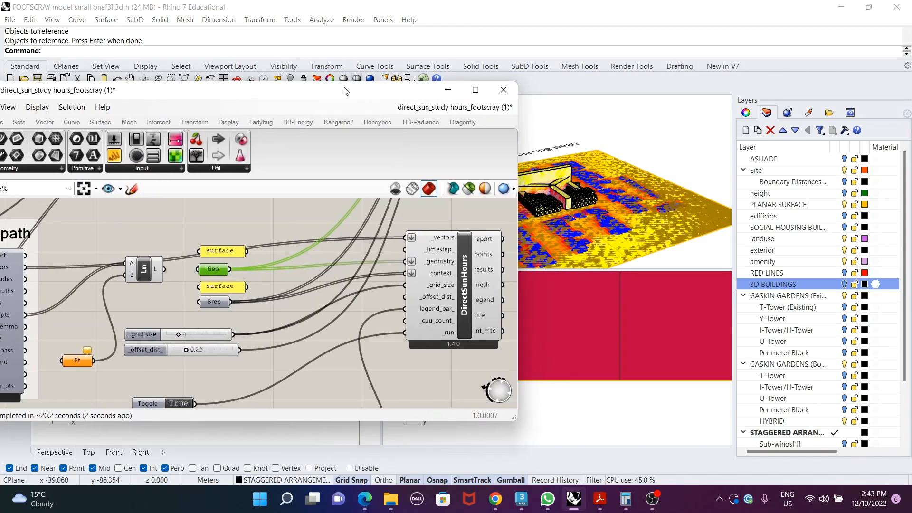
Step: Uncover the Perspective view and hide the PLANAR SURFACE, Fbx_Root and HYBRID layers, leaving the sun hours mesh exposed
left_click_drag(345, 91, 261, 87)
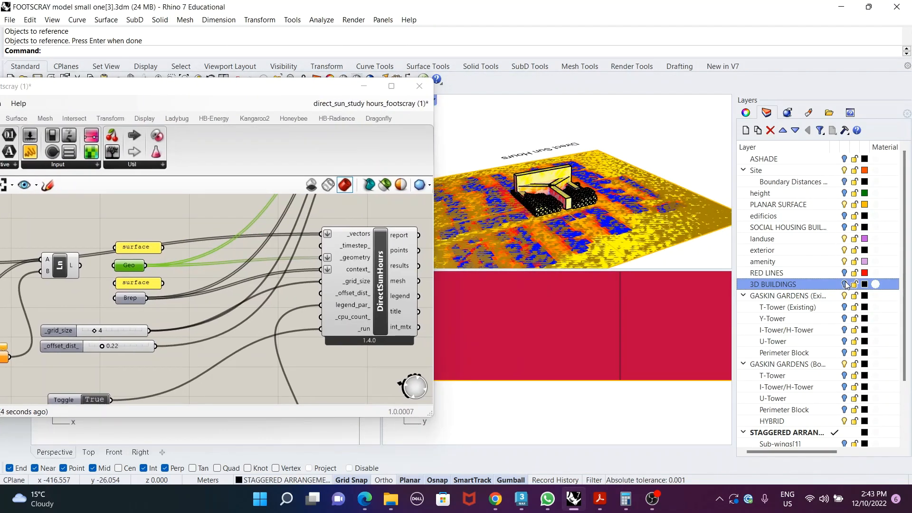
left_click(845, 205)
scroll(837, 426, "down", 2)
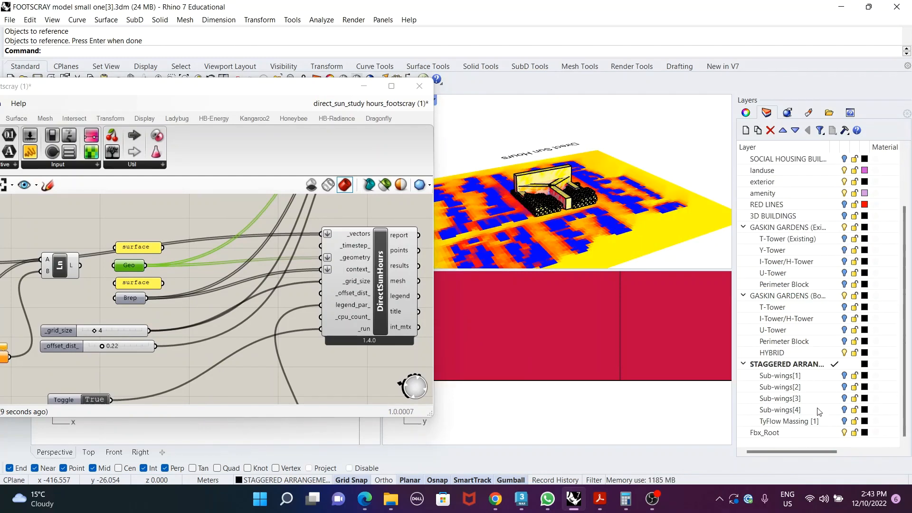
left_click(845, 432)
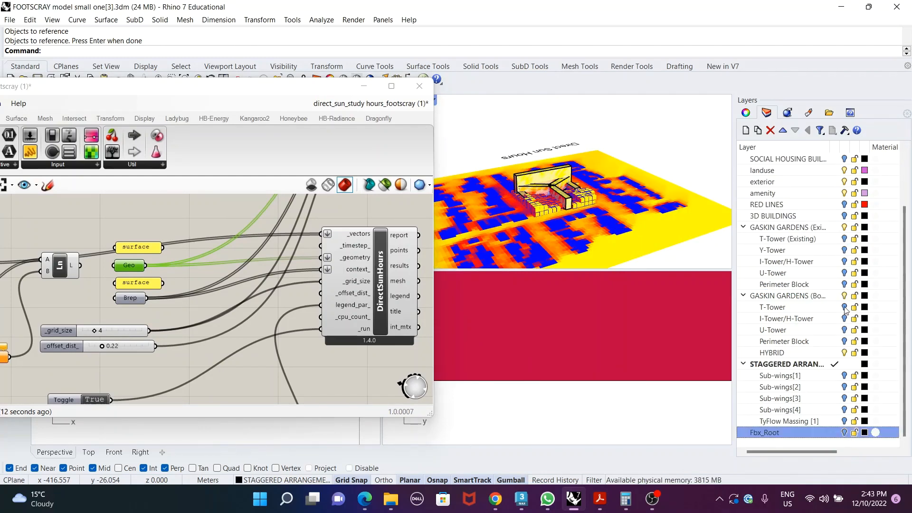
left_click(845, 353)
Step: Minimise the Grasshopper window and examine the direct sun hours colouring on the HYBRID building, voxel massing and surrounding ground
scroll(603, 179, "up", 5)
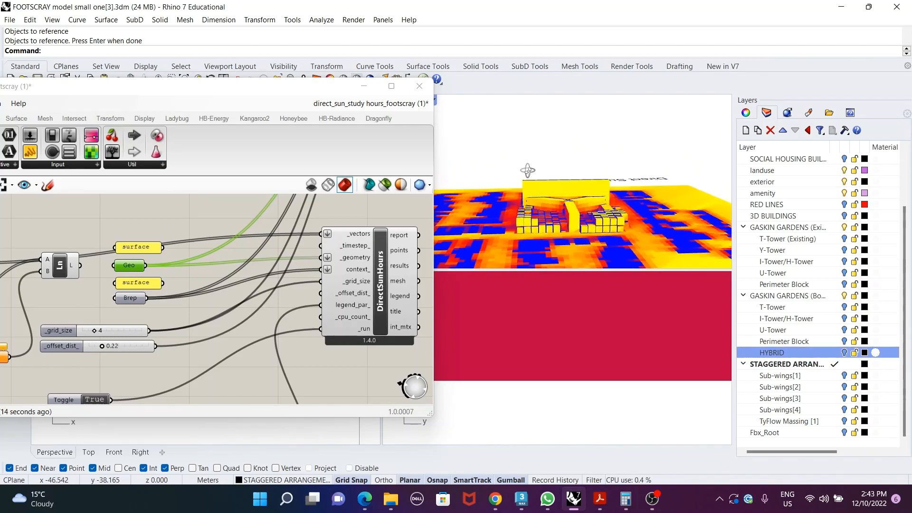
scroll(570, 209, "down", 4)
right_click_drag(580, 210, 561, 226)
scroll(565, 209, "up", 4)
right_click_drag(561, 226, 563, 203, "shift")
scroll(589, 219, "up", 4)
left_click(364, 86)
scroll(563, 202, "down", 4)
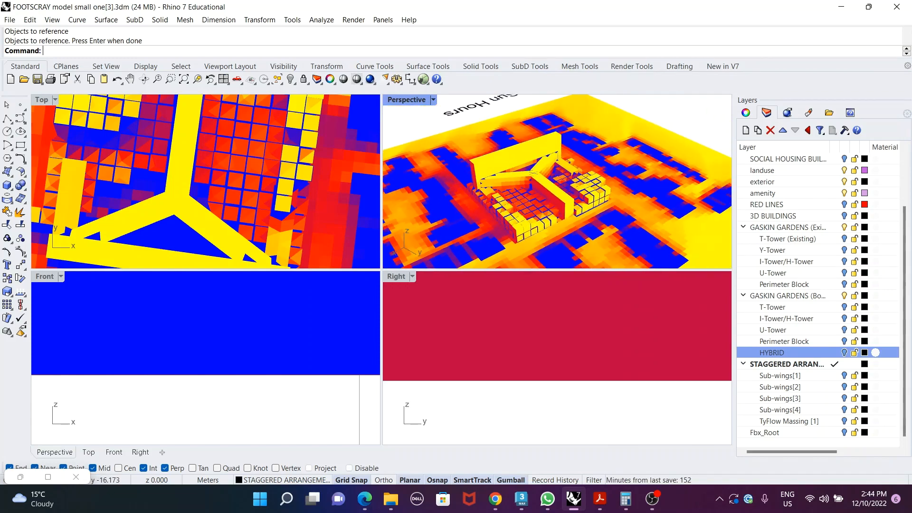